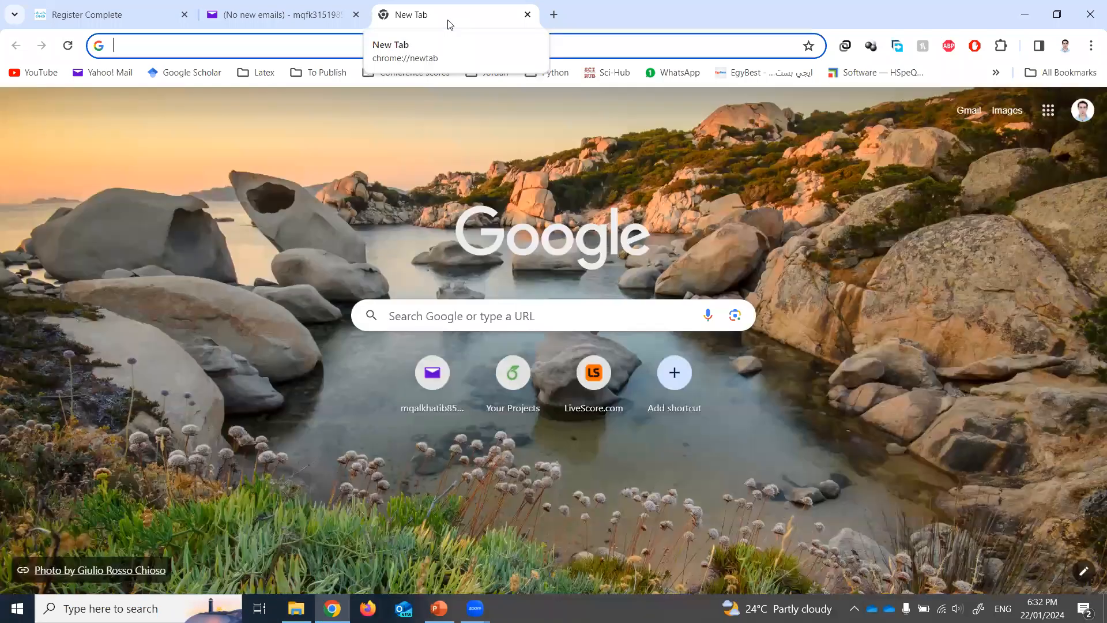
- Search Google for 'cisco packet tracer download'
type("cic")
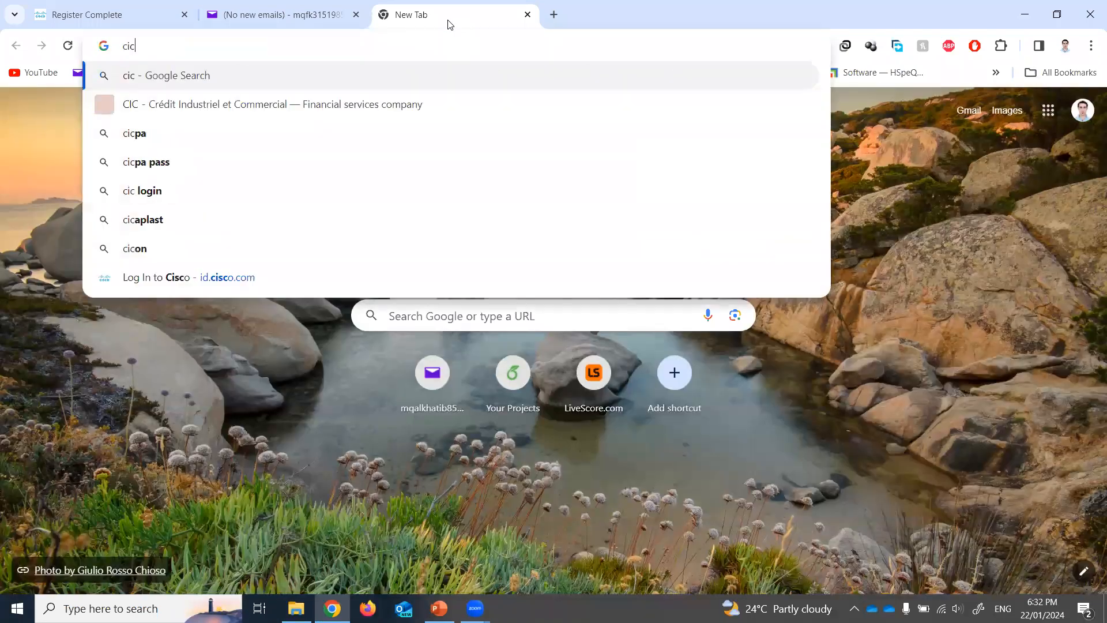
key("BackSpace")
type("s")
key("Return")
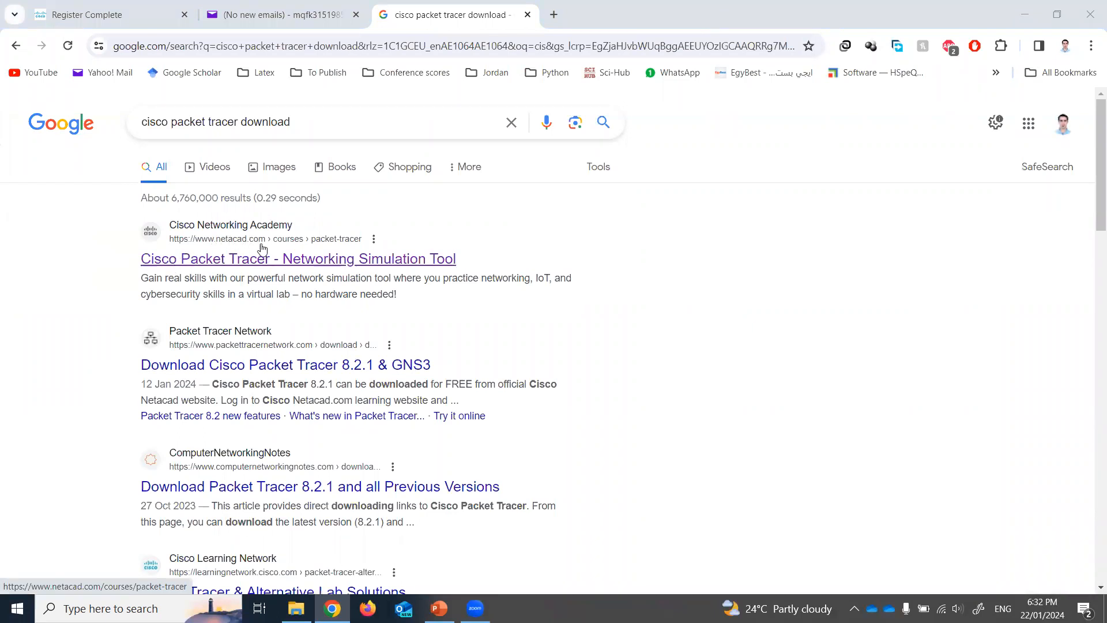
- Open the Networking Academy Packet Tracer result, go to Cisco login, and open the Sign up form
left_click(265, 262)
mouse_move(1030, 124)
left_click(969, 172)
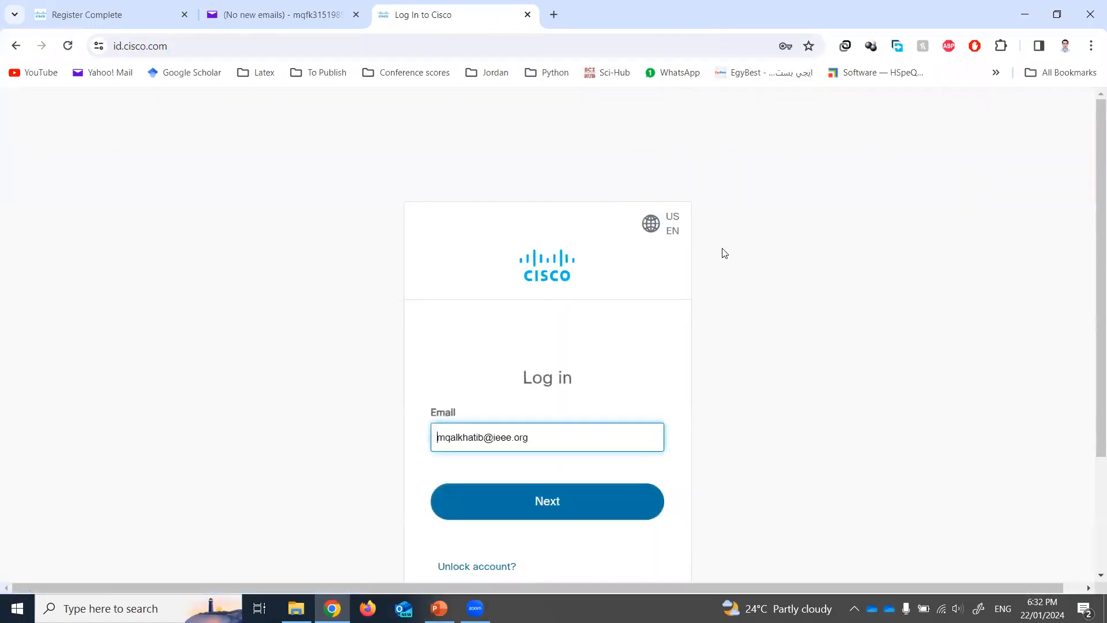
scroll(725, 254, "down", 3)
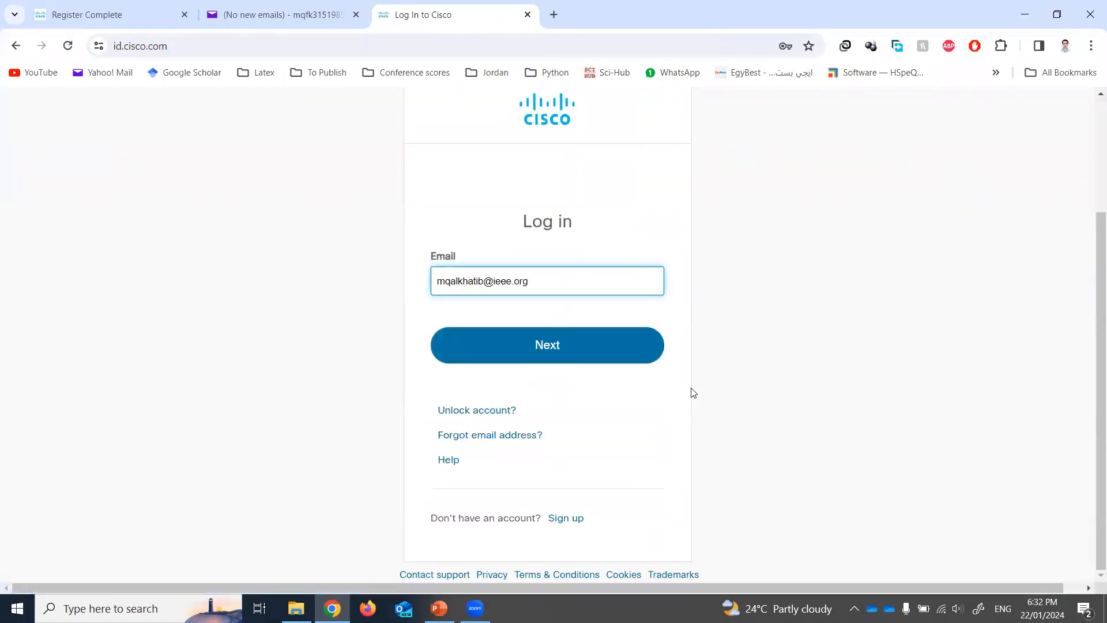
left_click(561, 518)
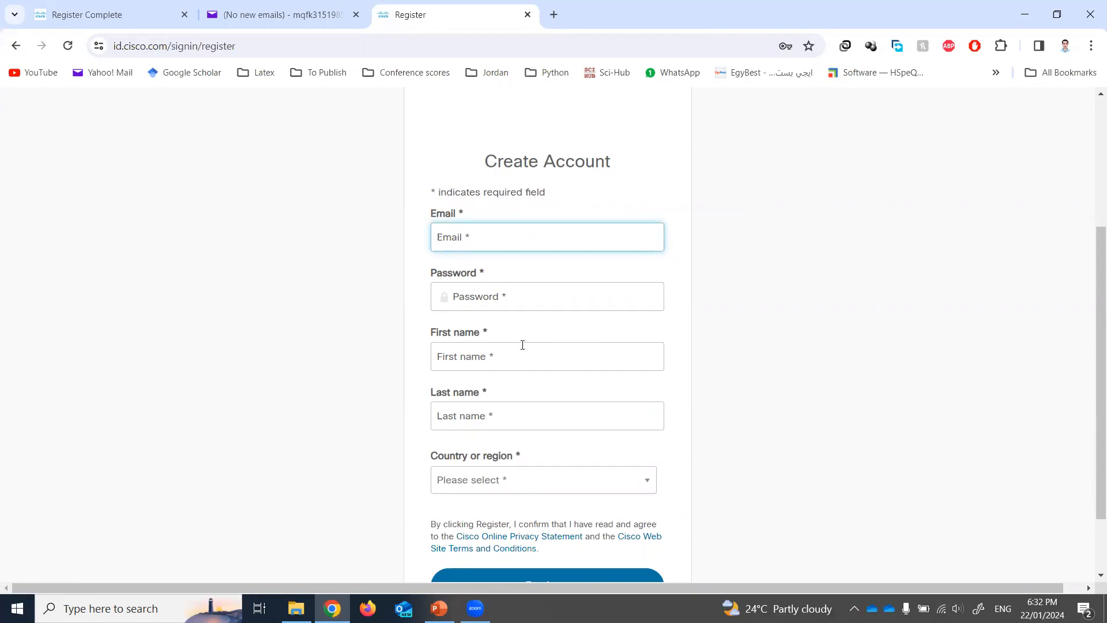
- Return to the Cisco login, decline Chrome's password update, and sign in with the account password
left_click(494, 303)
type("a")
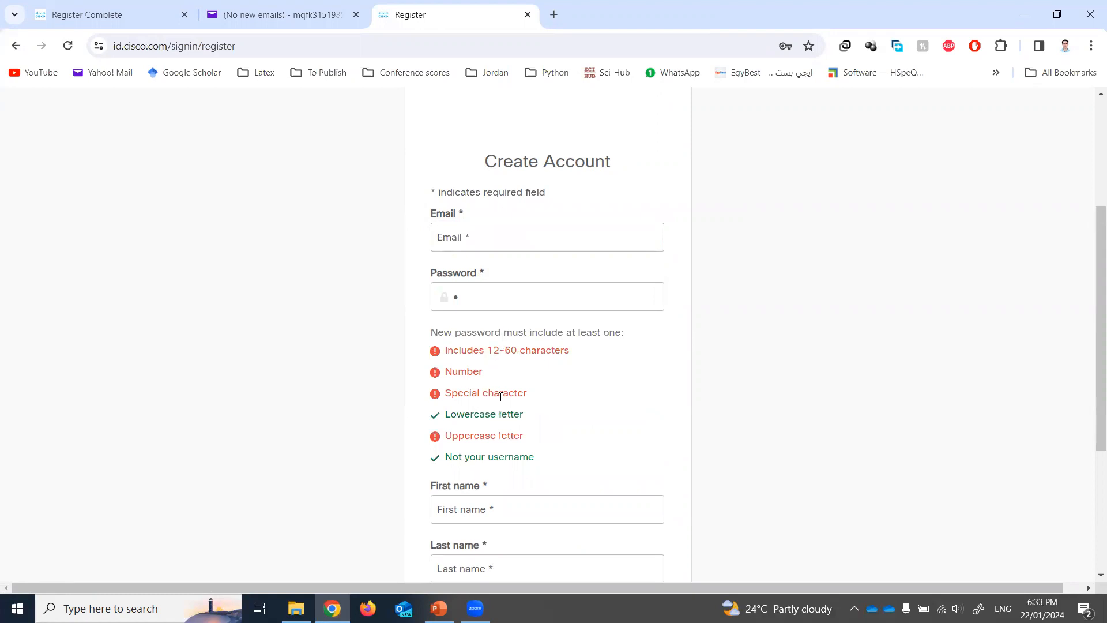
scroll(579, 412, "down", 2)
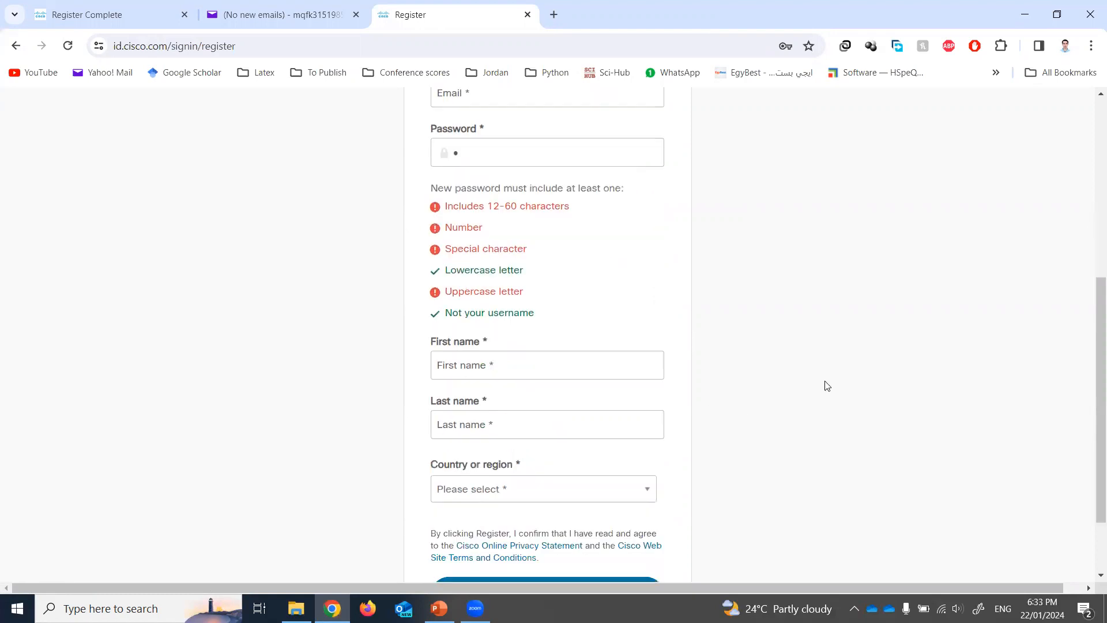
scroll(669, 511, "down", 1)
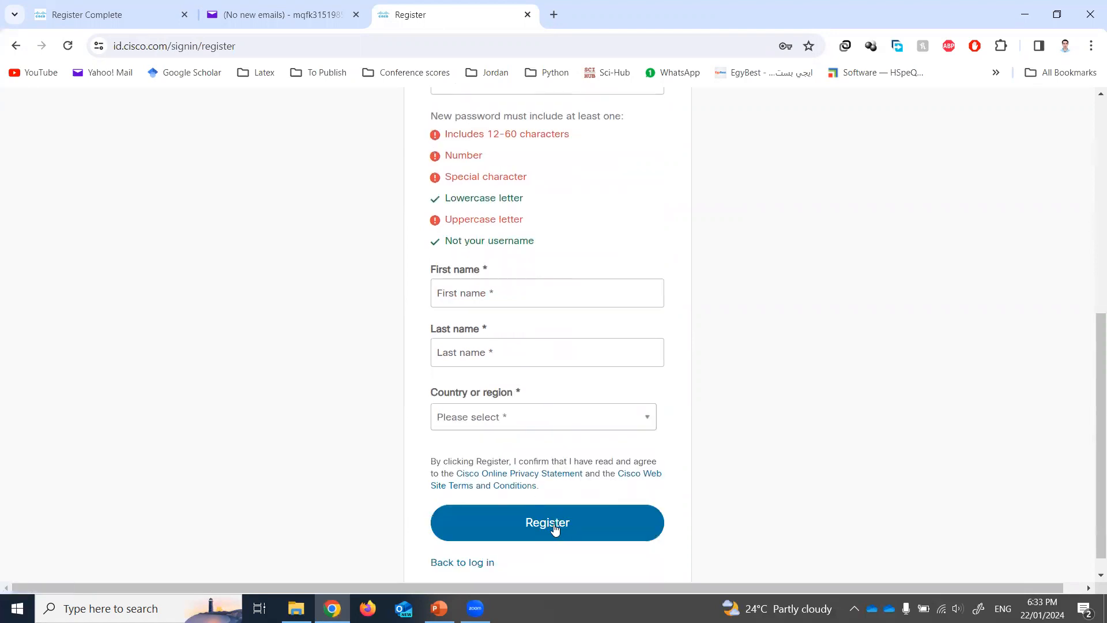
left_click(479, 563)
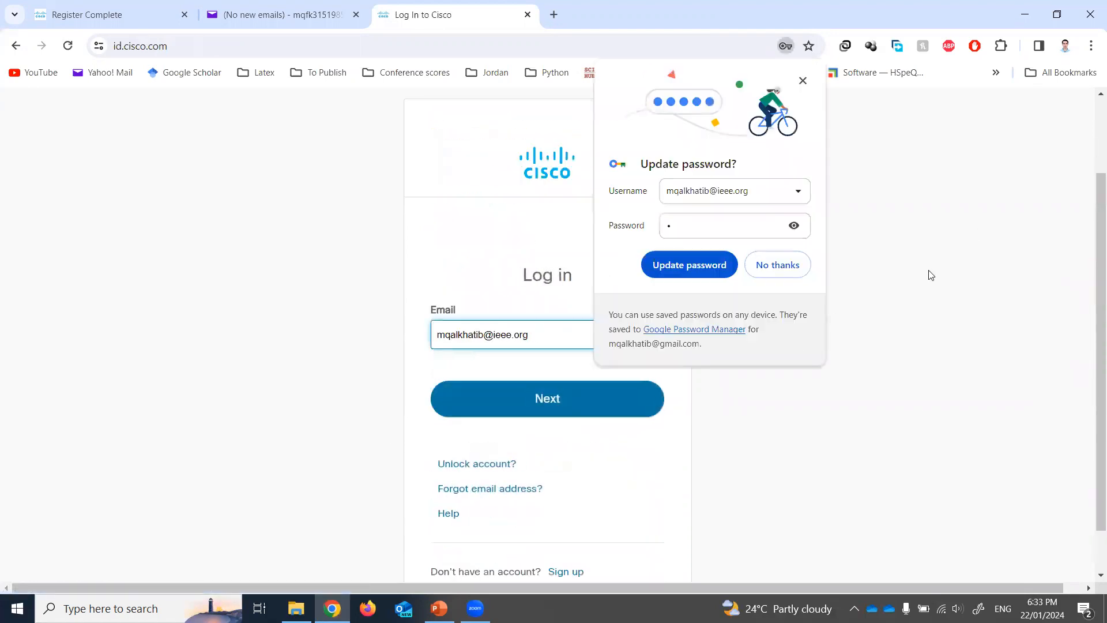
left_click(798, 274)
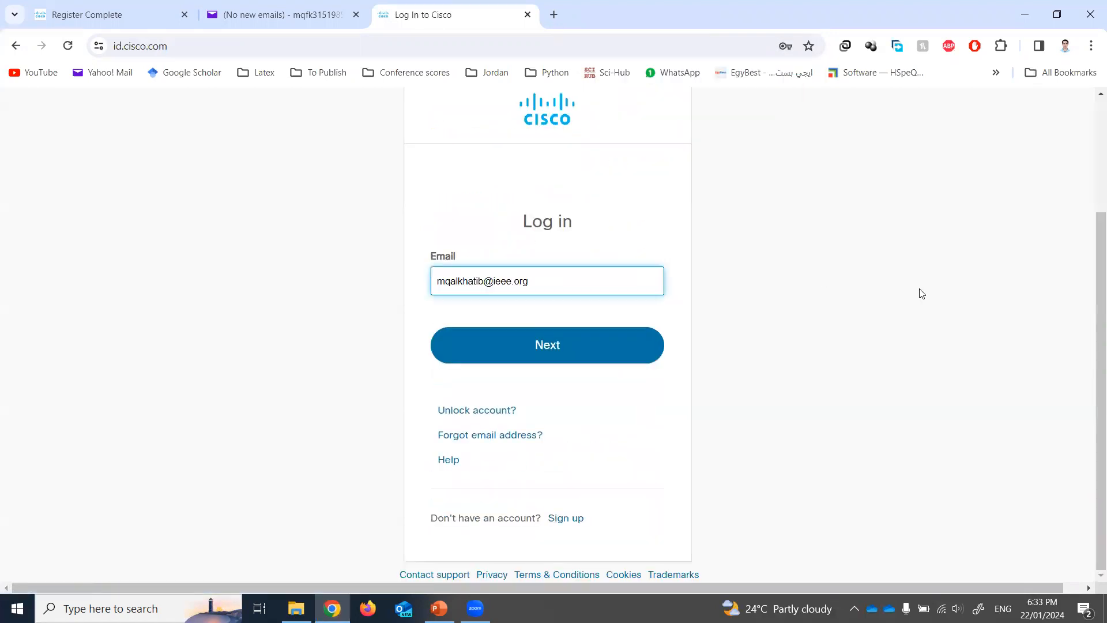
left_click(555, 345)
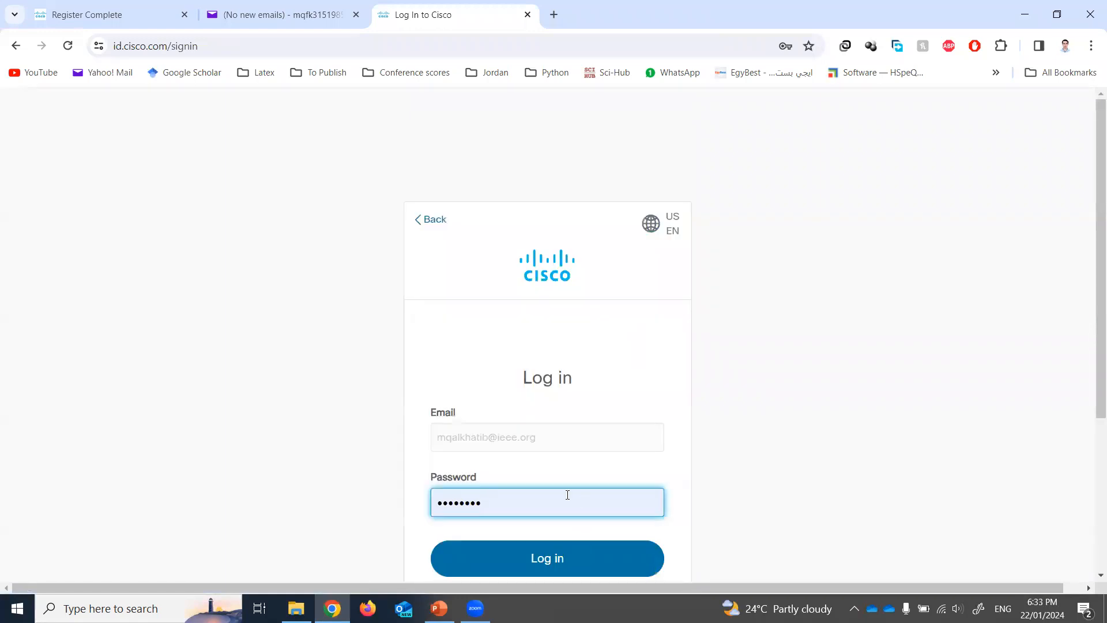
left_click(544, 565)
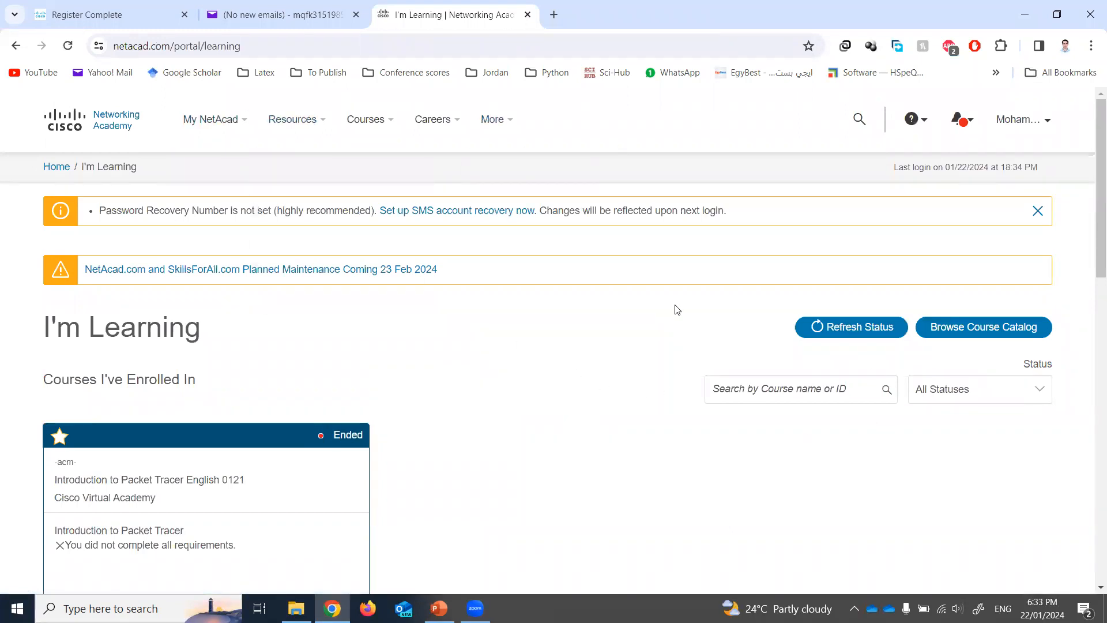
- Open Download Packet Tracer from the Resources menu and scroll to the download links
mouse_move(283, 125)
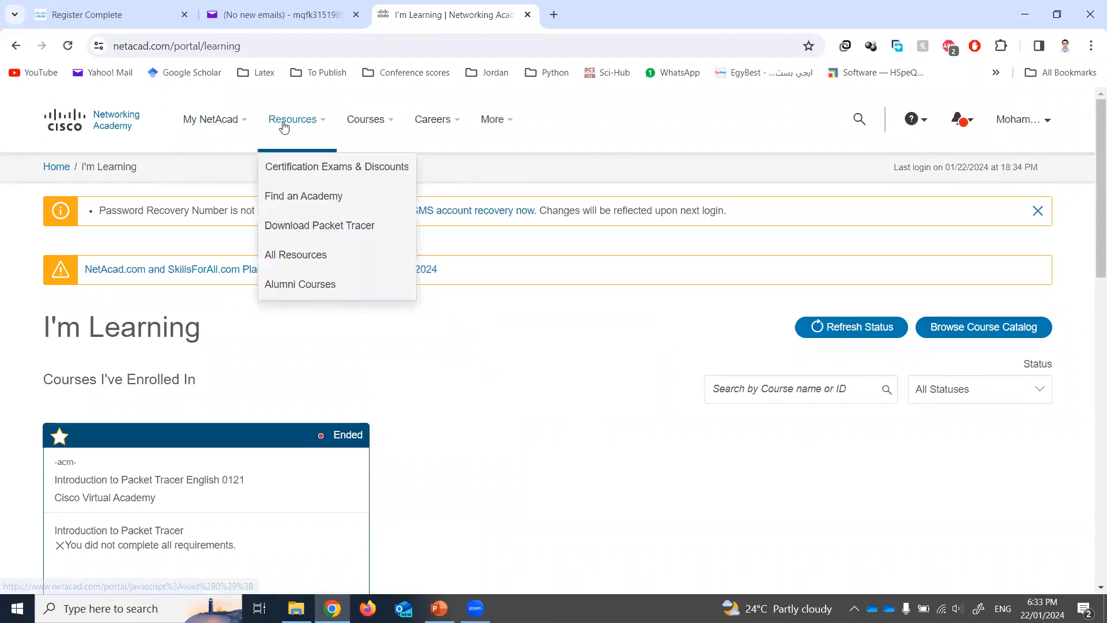
left_click(327, 232)
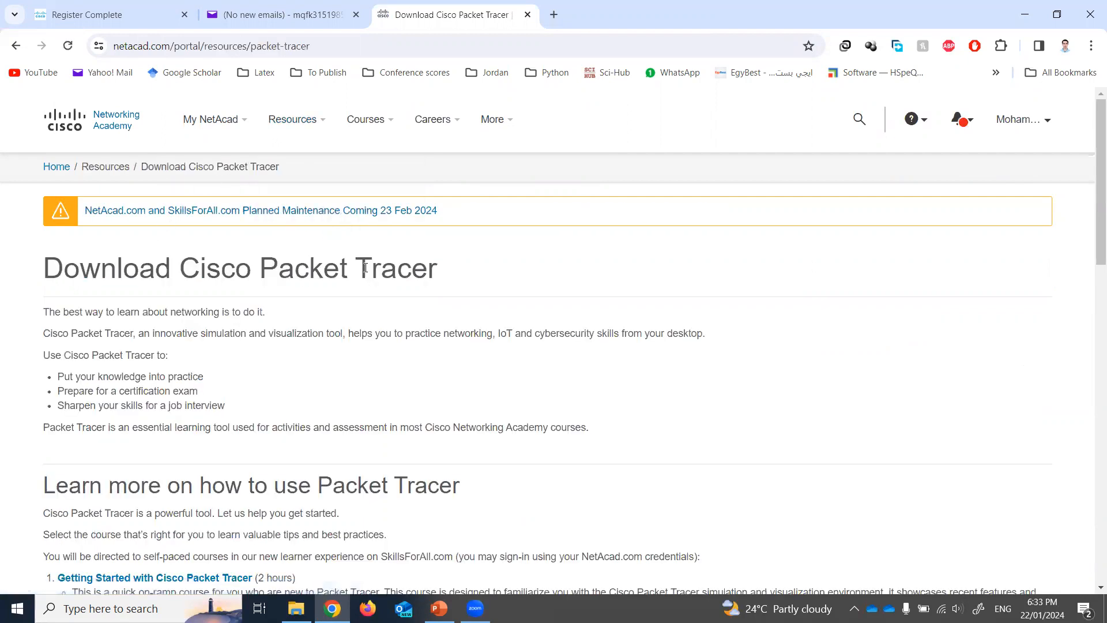
scroll(483, 314, "down", 1)
scroll(519, 314, "down", 1)
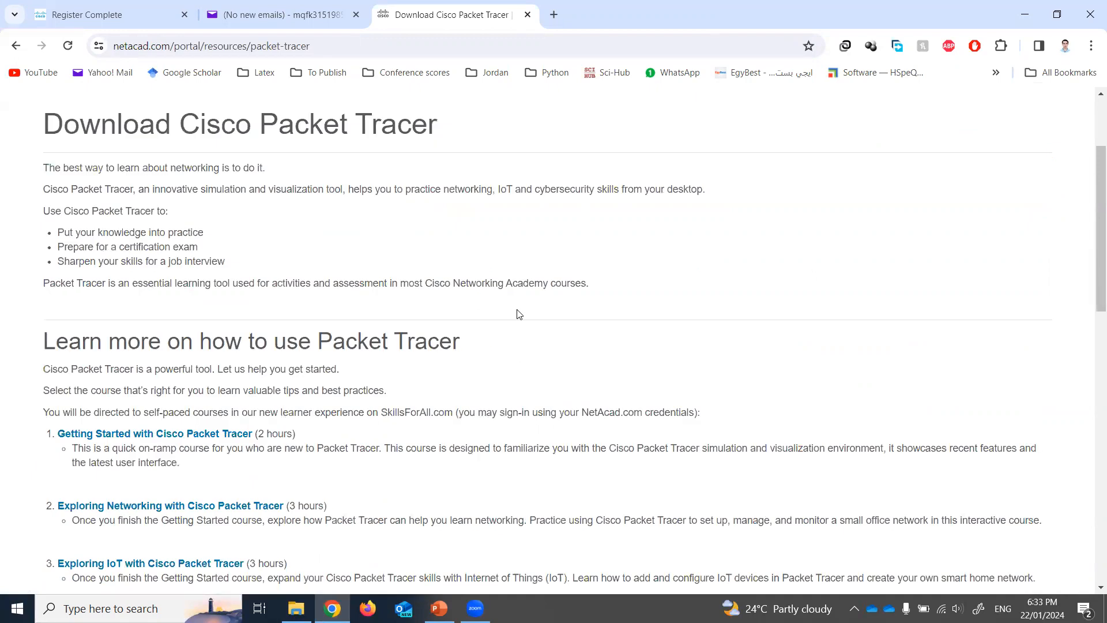
scroll(519, 315, "down", 6)
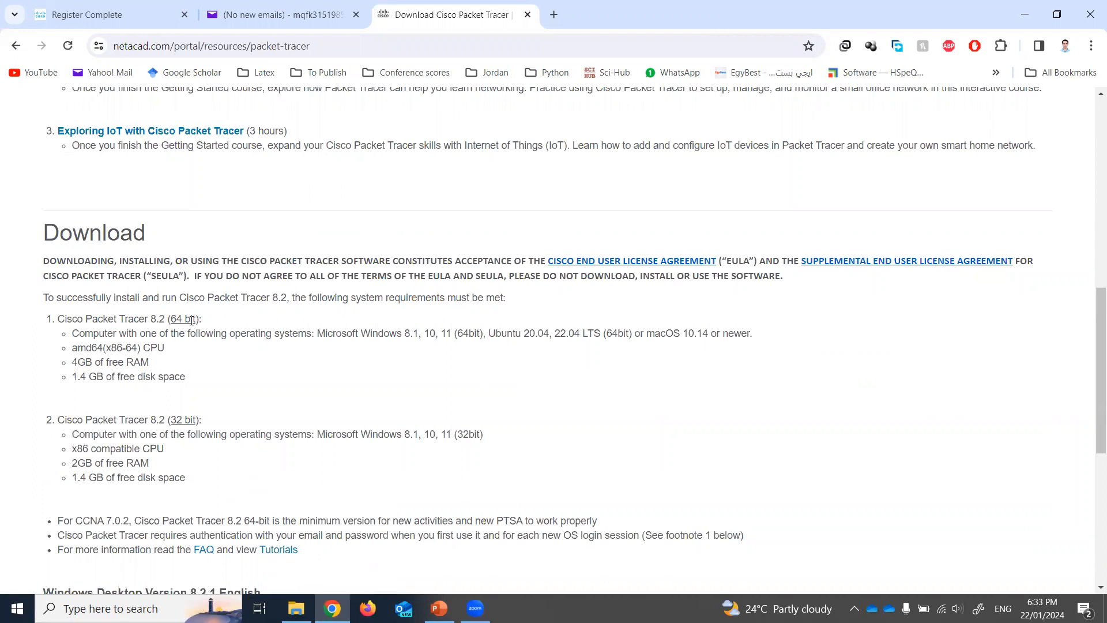
scroll(190, 323, "down", 3)
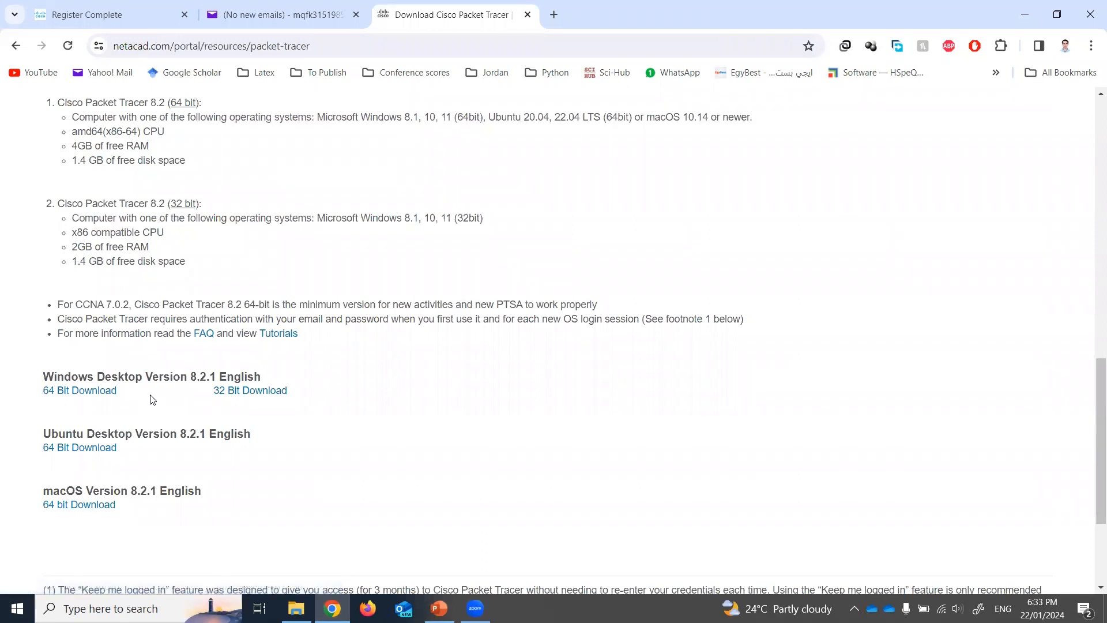
- Look over the Windows 64 Bit and macOS download links, then choose the Windows 64-bit installer
left_click_drag(128, 399, 44, 395)
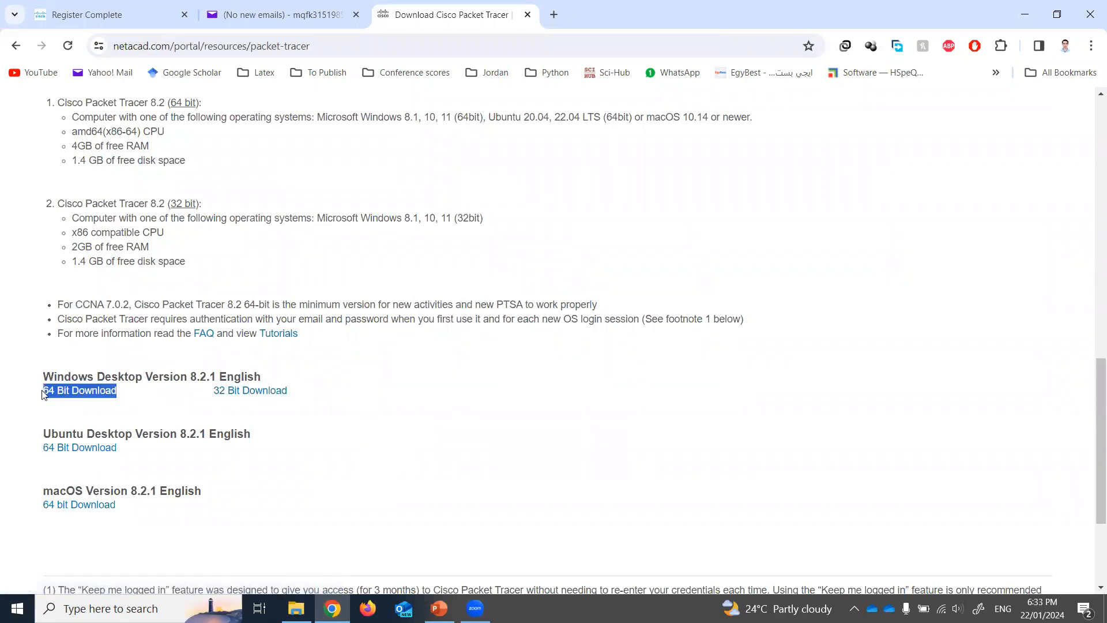
left_click(137, 399)
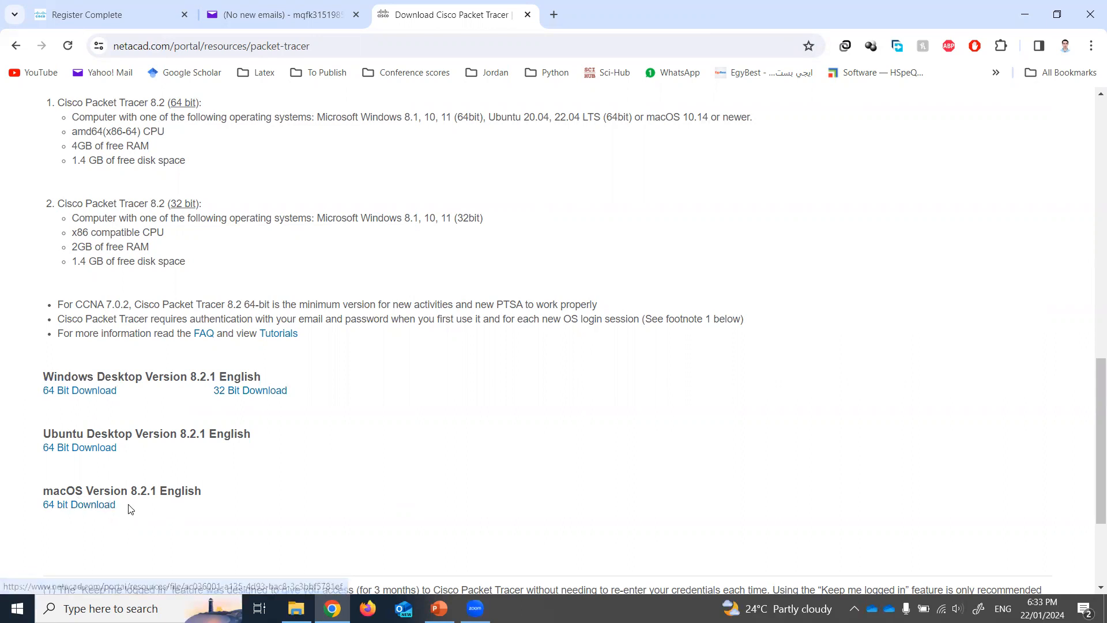
left_click_drag(134, 509, 37, 509)
left_click(52, 391)
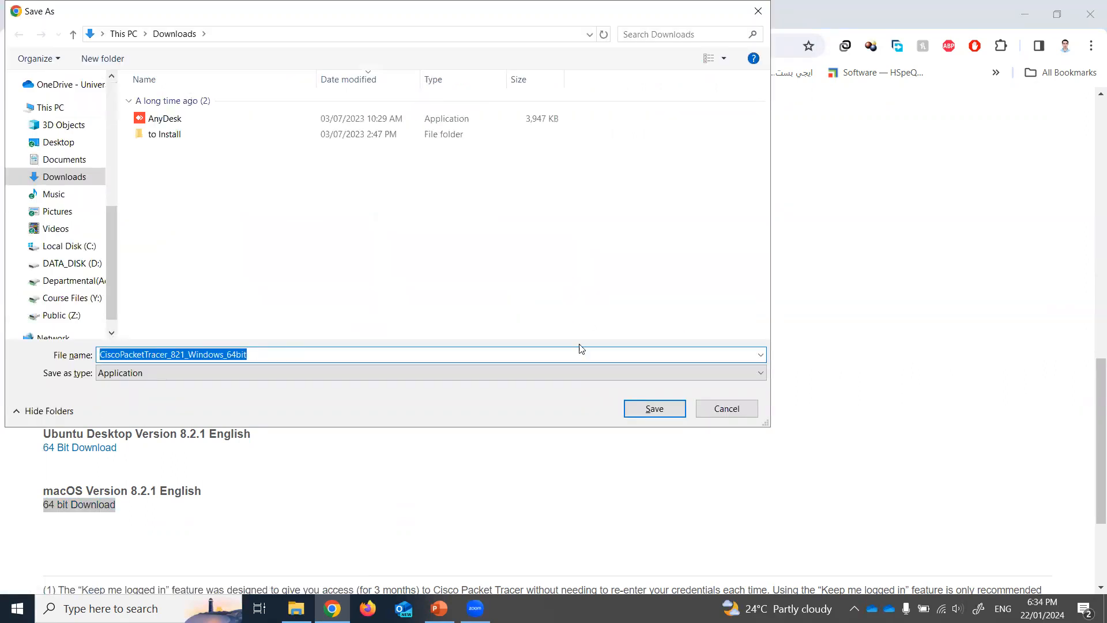
- Save CiscoPacketTracer_821_Windows_64bit.exe into the Downloads folder
left_click(742, 409)
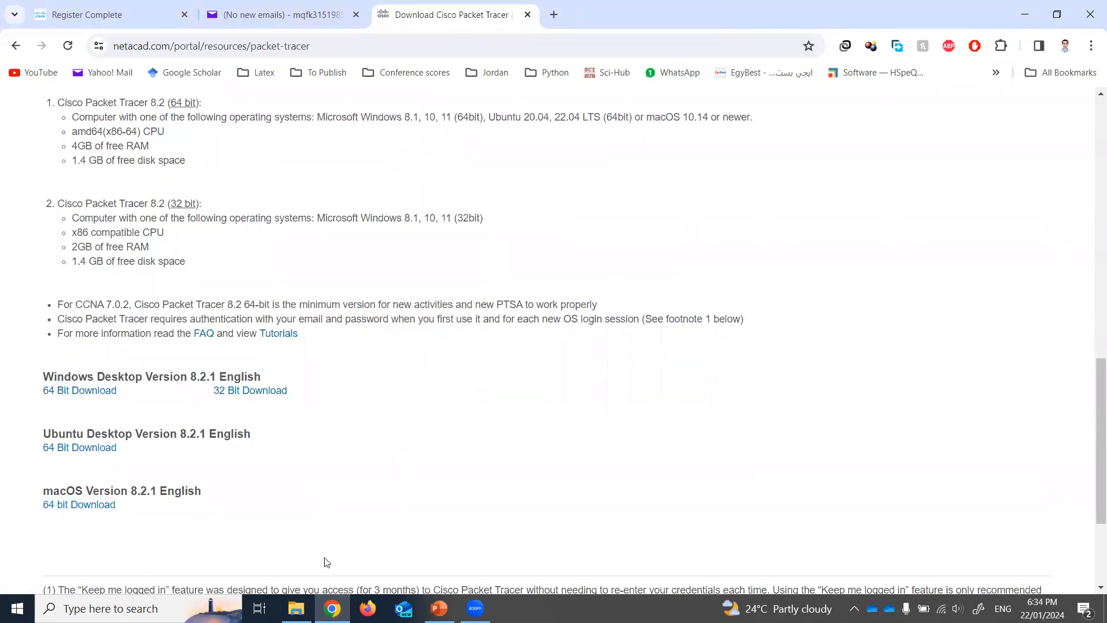
left_click(109, 395)
left_click(641, 408)
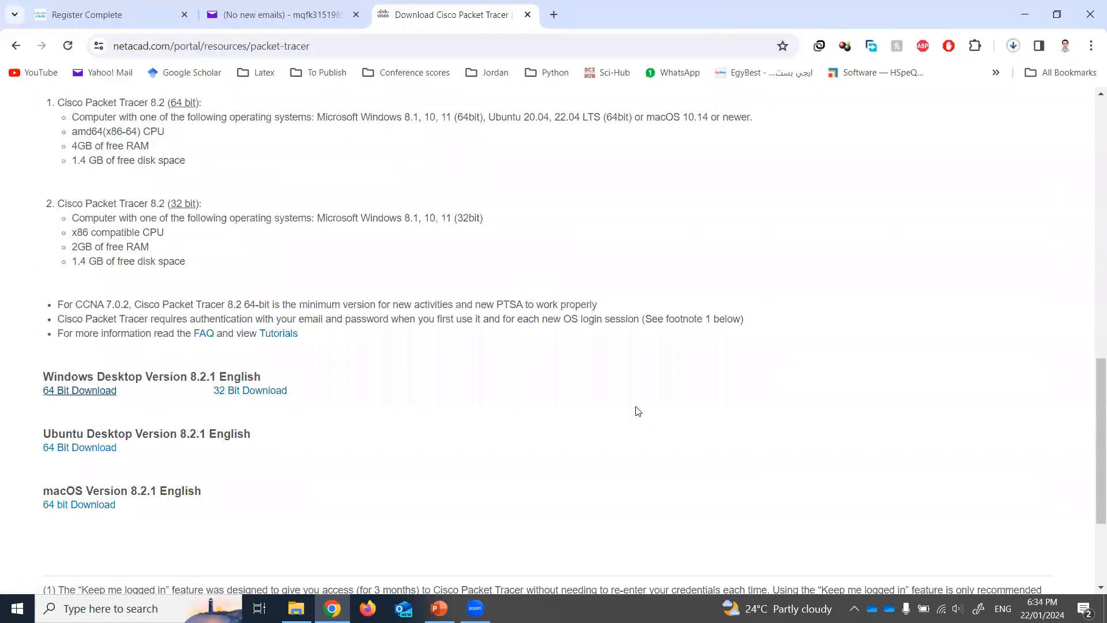
- Check the 227 MB installer's download progress in Chrome's Downloads panel
left_click(1013, 45)
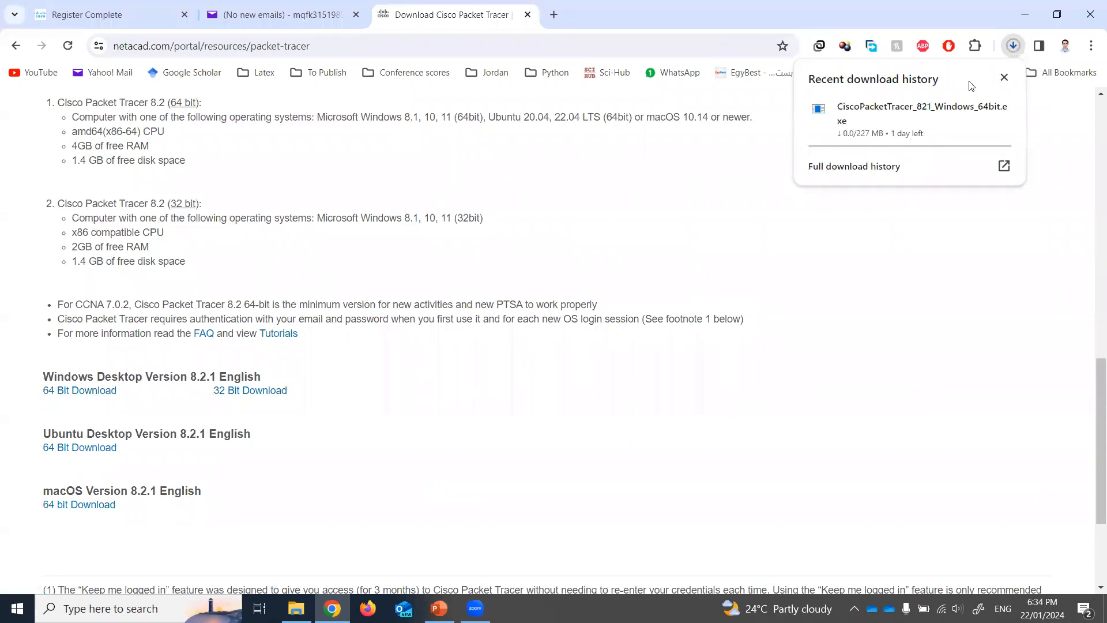
mouse_move(883, 137)
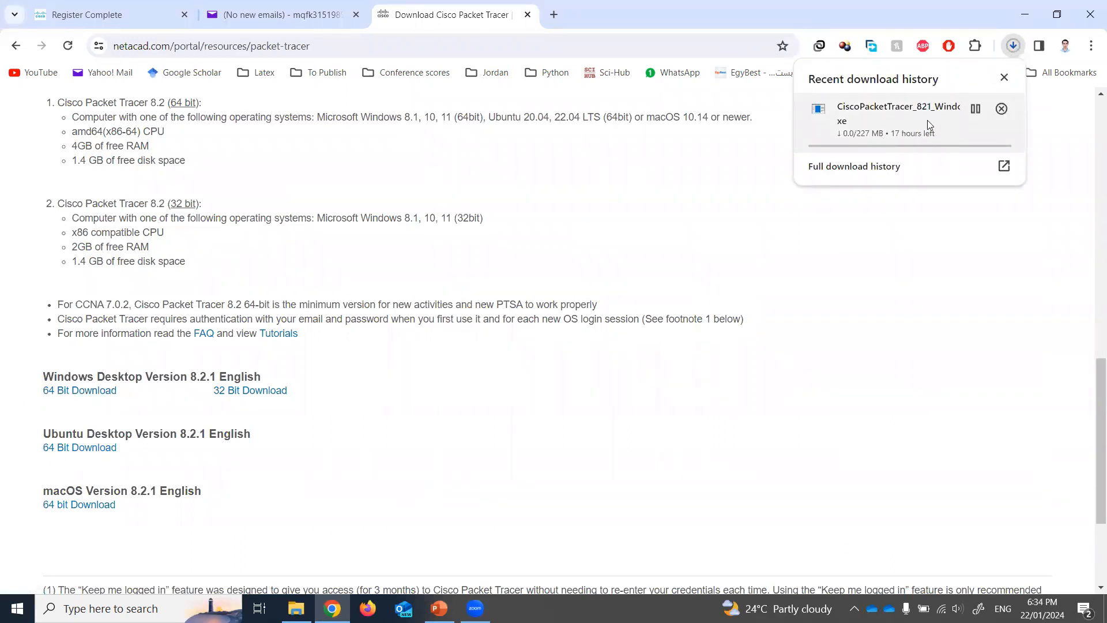
left_click(896, 257)
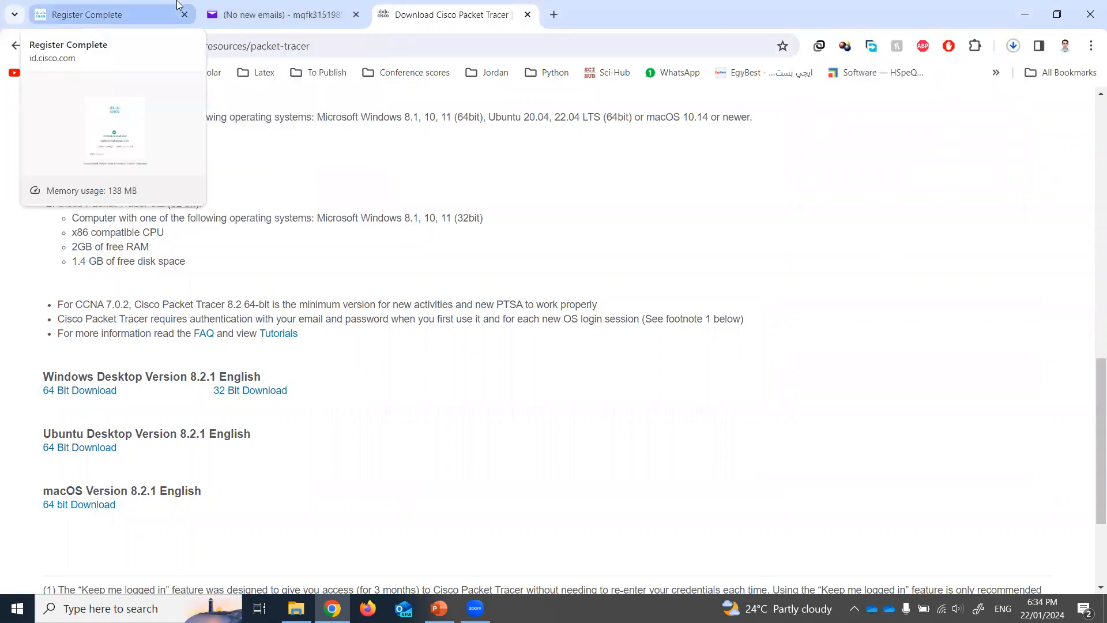
- From the desktop, search 'cis' in the taskbar and launch the Cisco Packet Tracer best match
left_click(1105, 608)
left_click(309, 383)
left_click(110, 608)
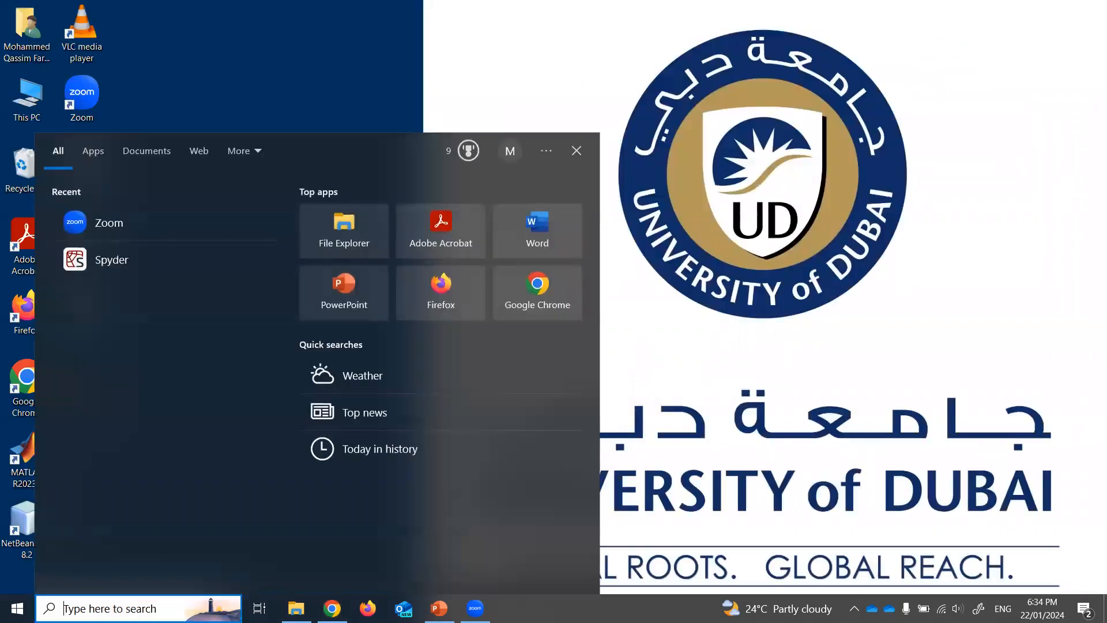
type("cis")
key("Return")
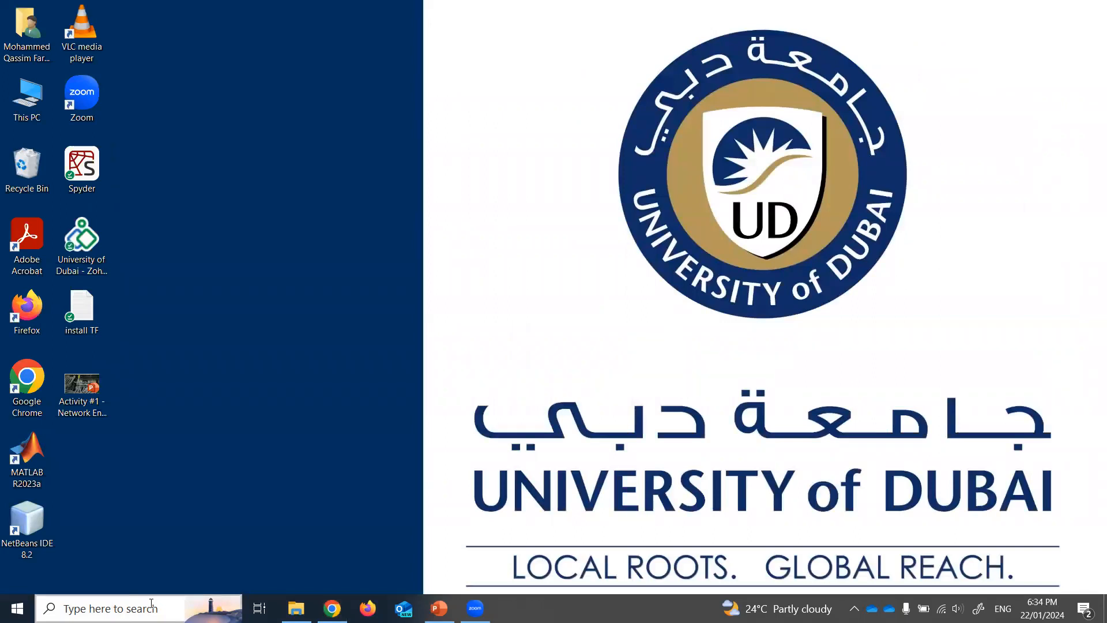
left_click(151, 603)
type("cis")
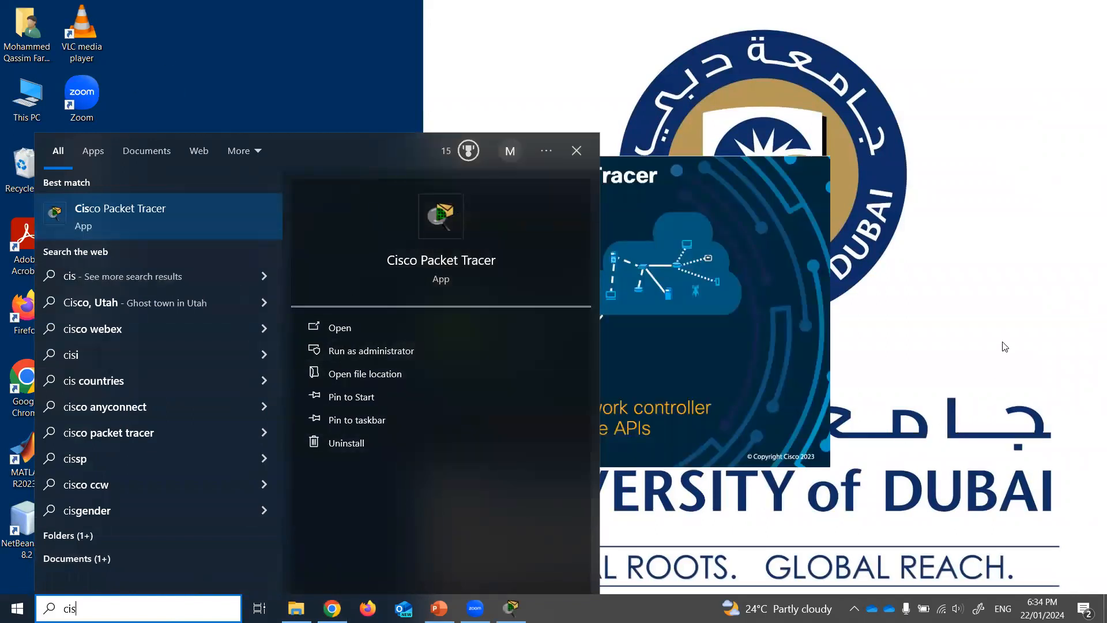
left_click(1085, 396)
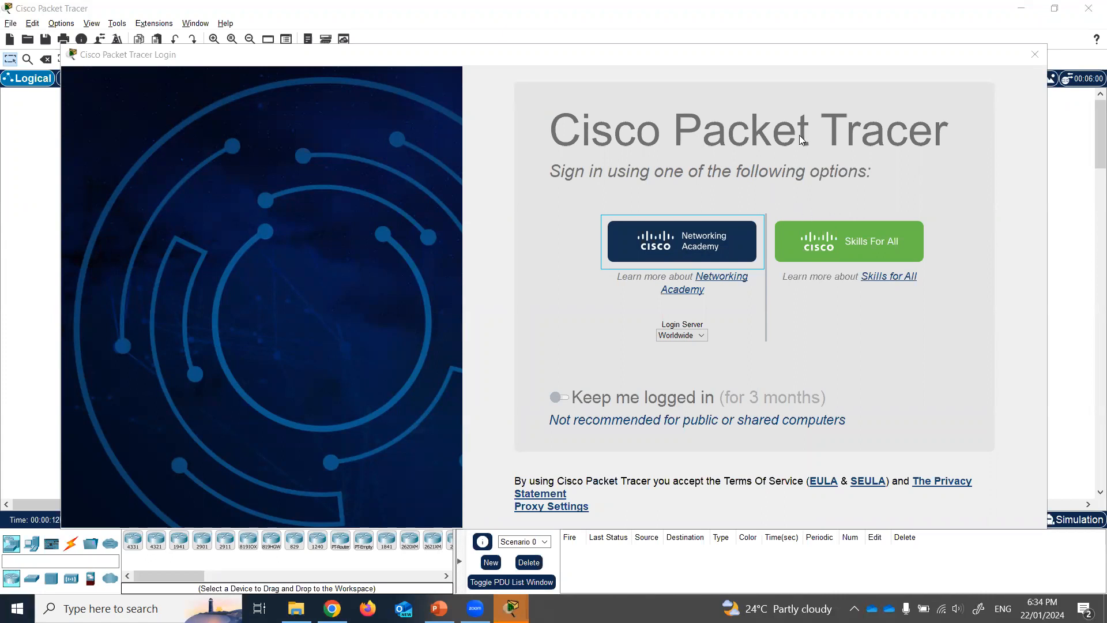
- Turn on 'Keep me logged in' for 3 months and choose Networking Academy sign-in
left_click(557, 398)
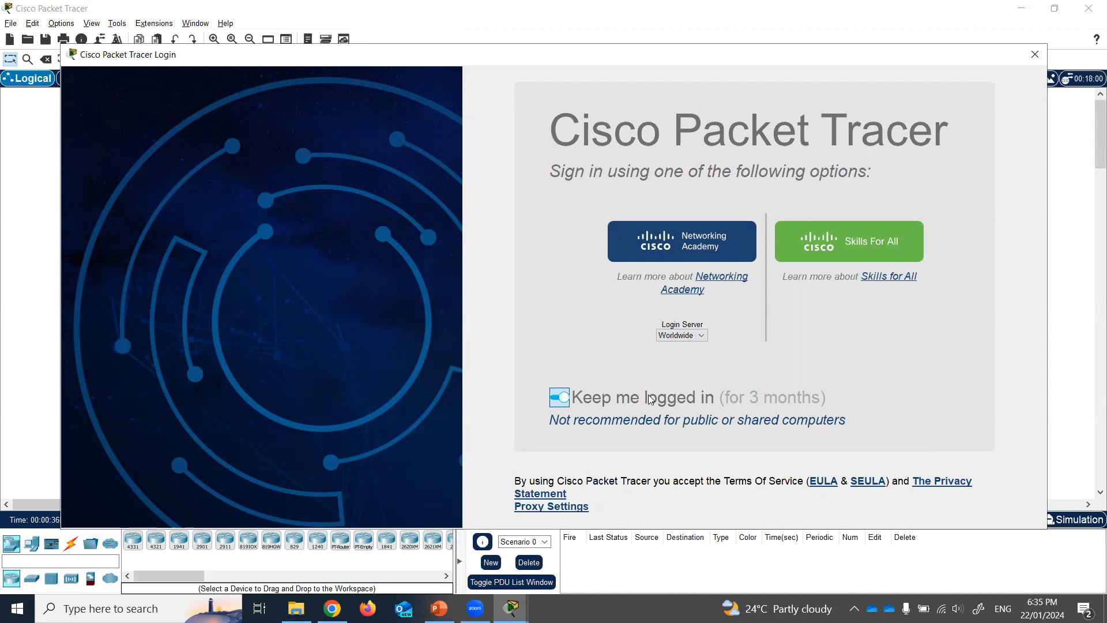
left_click(682, 242)
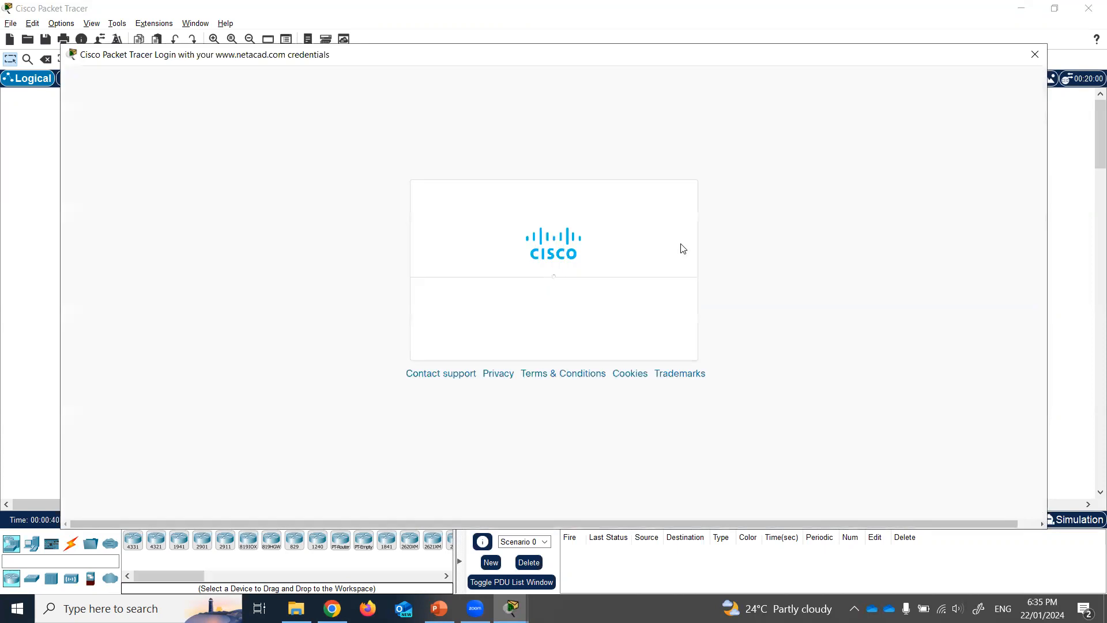
scroll(600, 396, "down", 4)
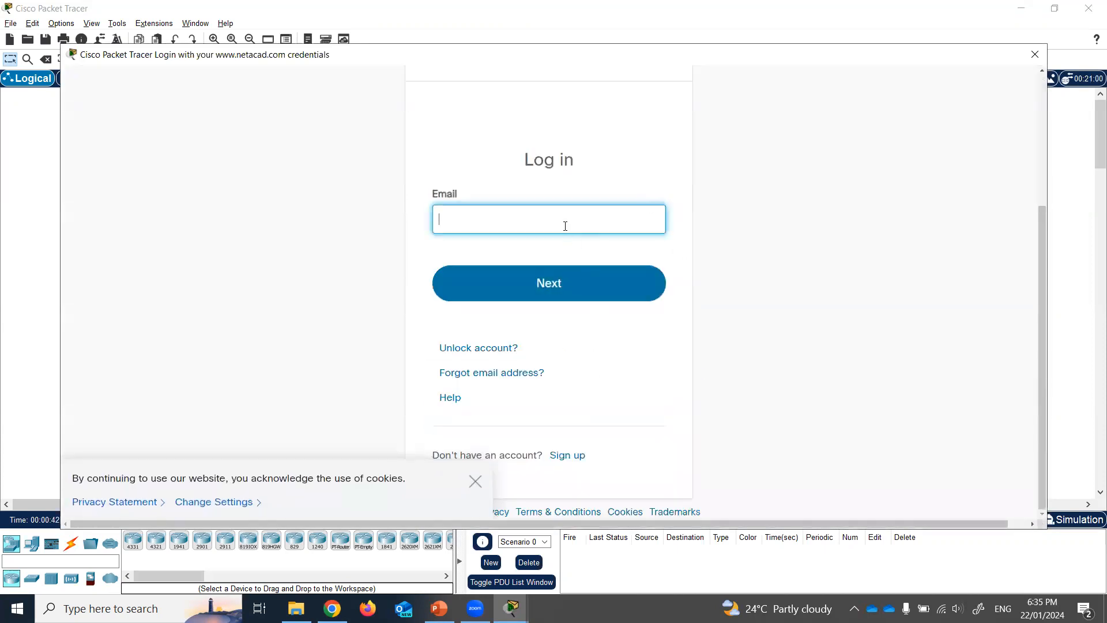
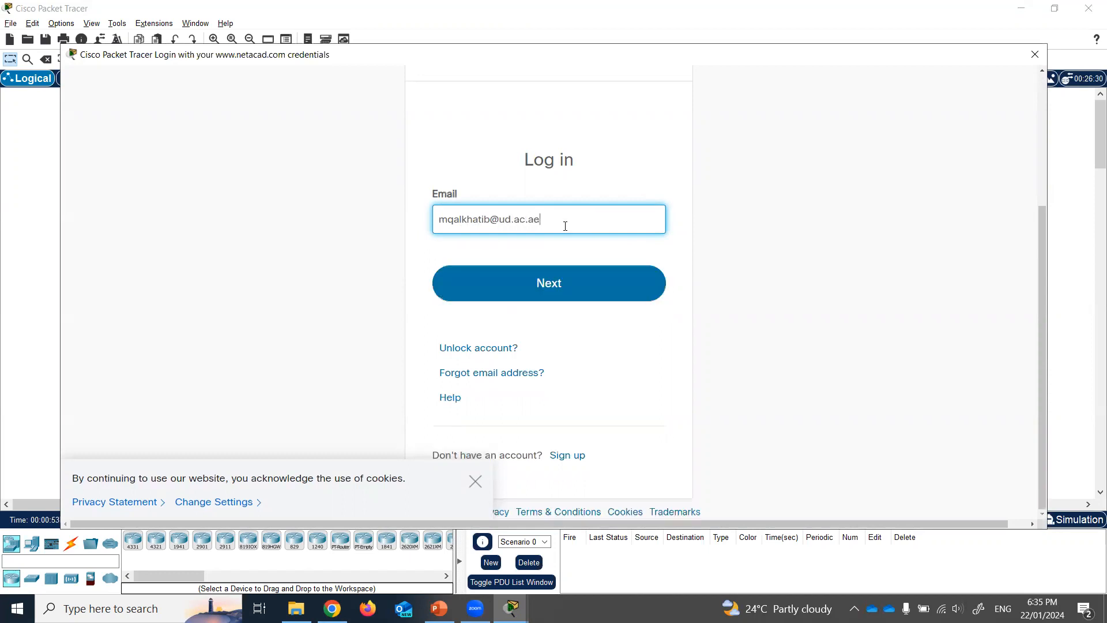
- Enter the account e-mail and password for a first sign-in attempt, dismissing the cookie notice
key("Return")
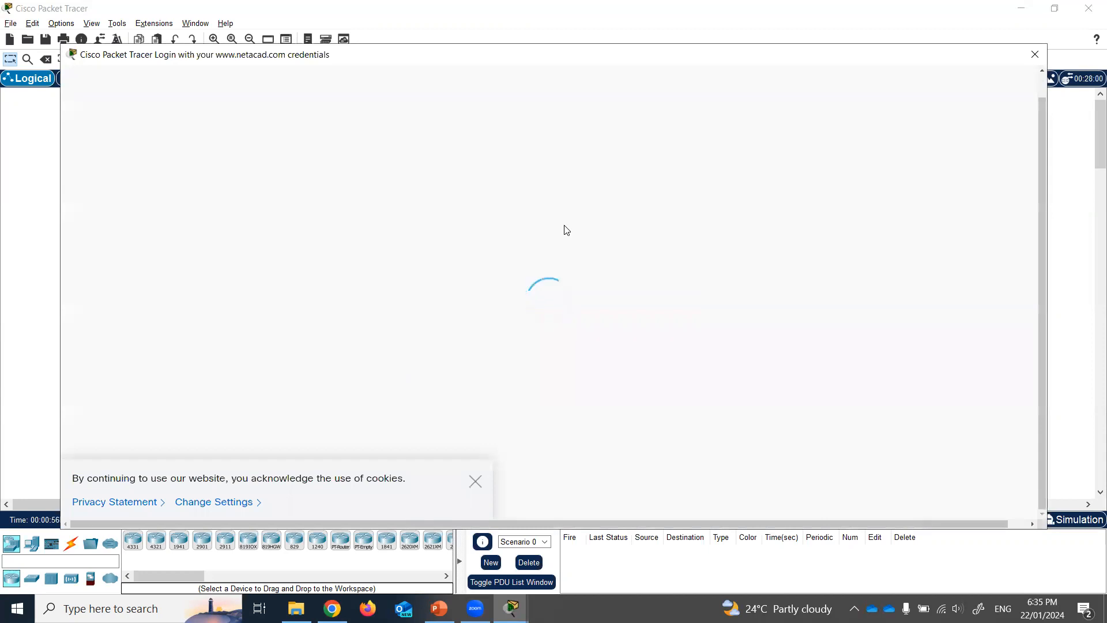
left_click(475, 481)
left_click(556, 481)
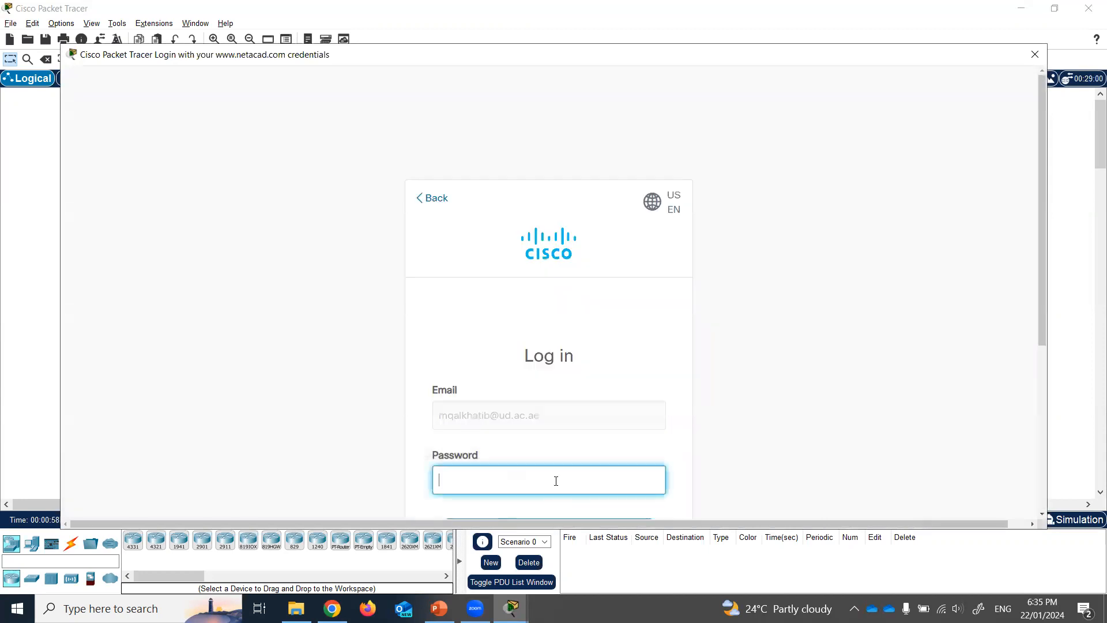
type("•••••••••")
key("Return")
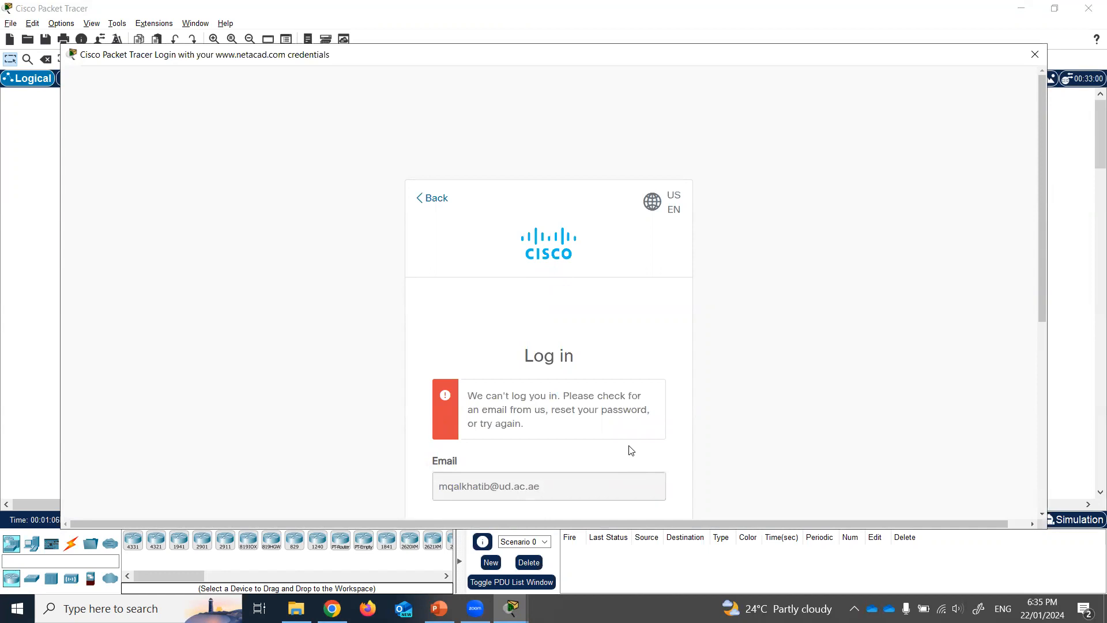
scroll(550, 487, "down", 3)
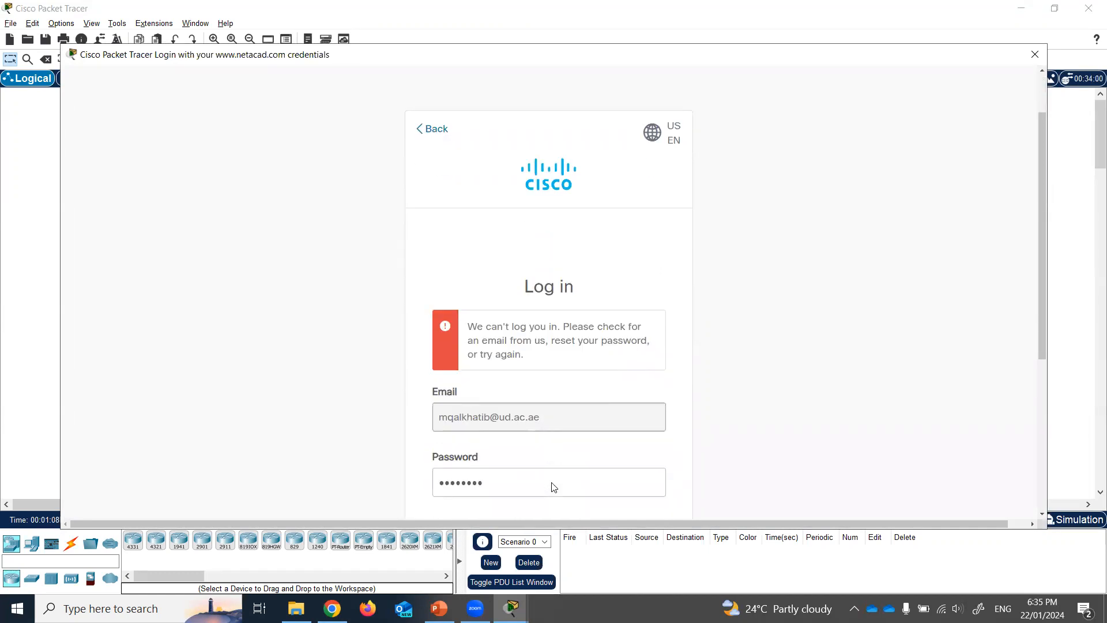
scroll(484, 357, "down", 1)
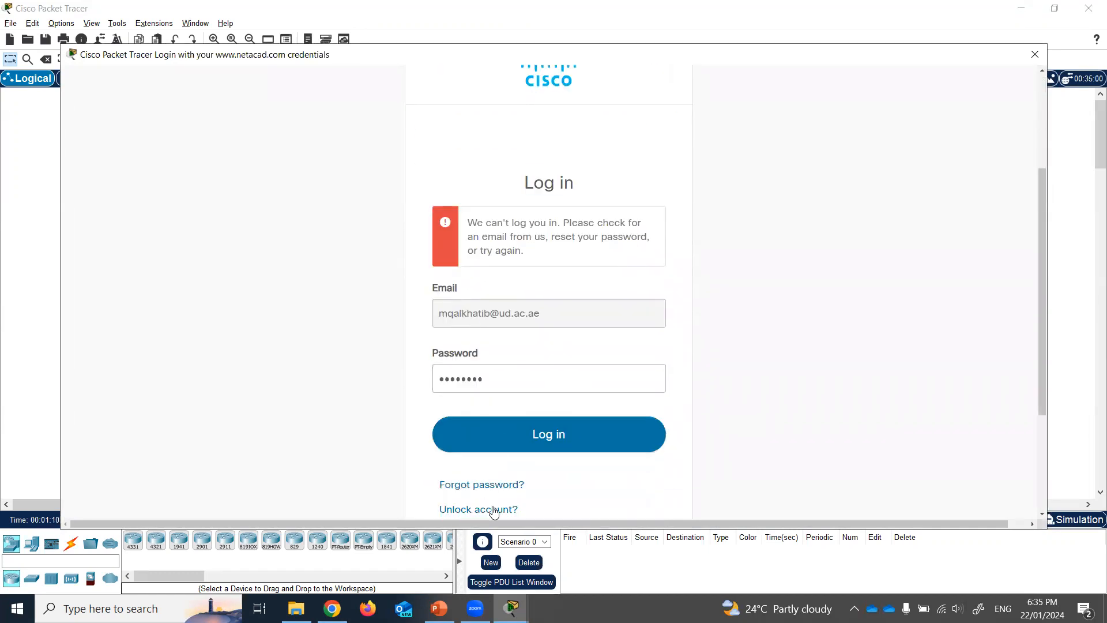
scroll(516, 398, "down", 3)
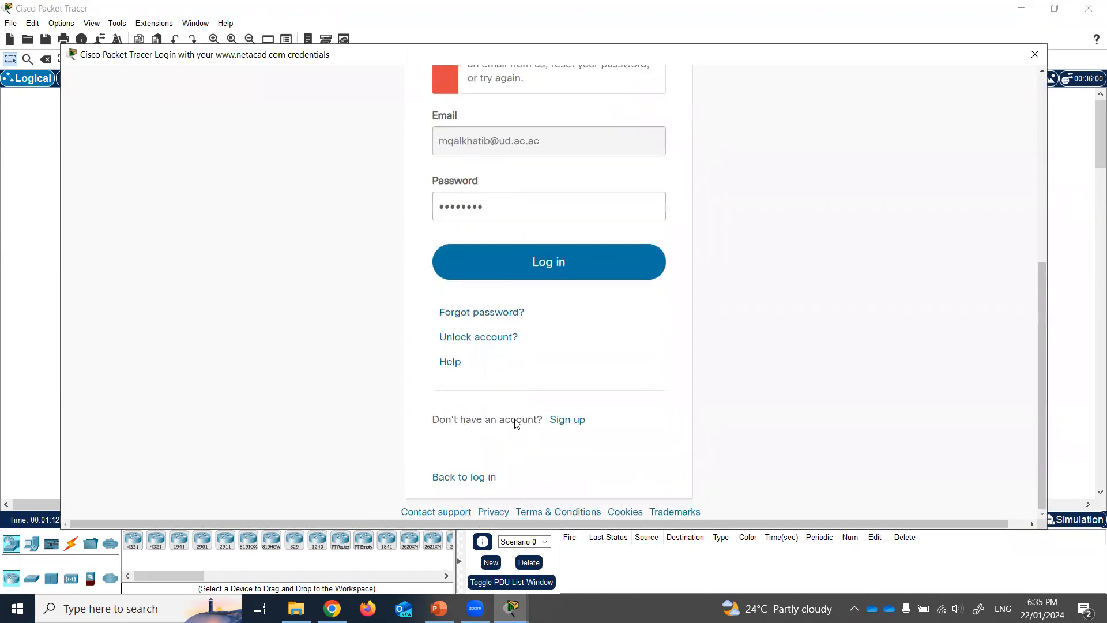
- Go back, replace the e-mail with the corrected address, and log in with the password
left_click(464, 477)
left_click(525, 211)
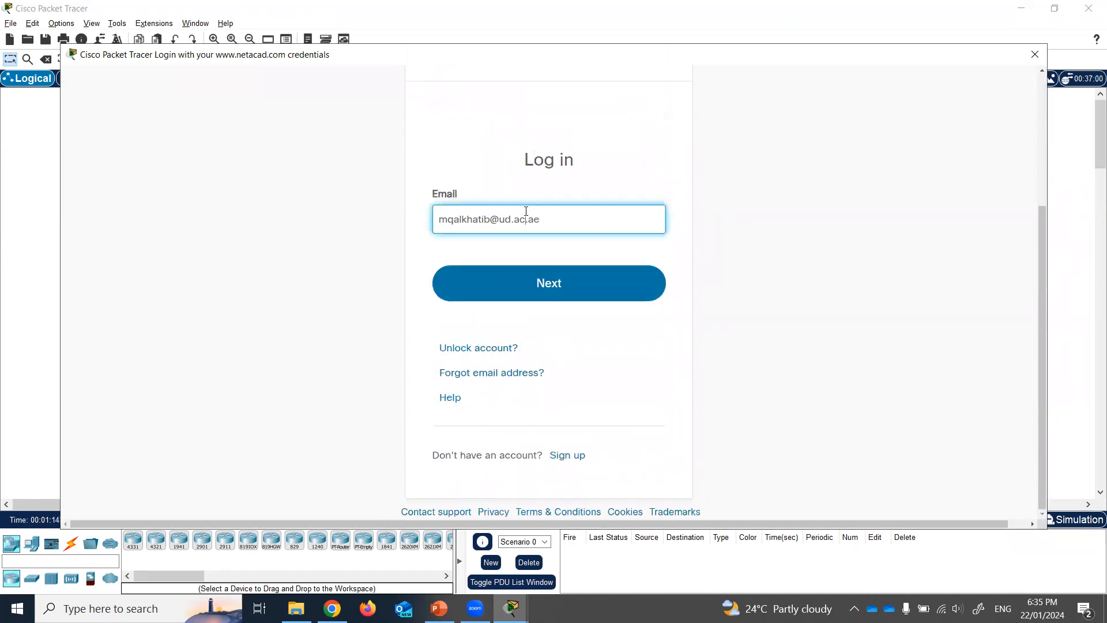
key("ctrl+a")
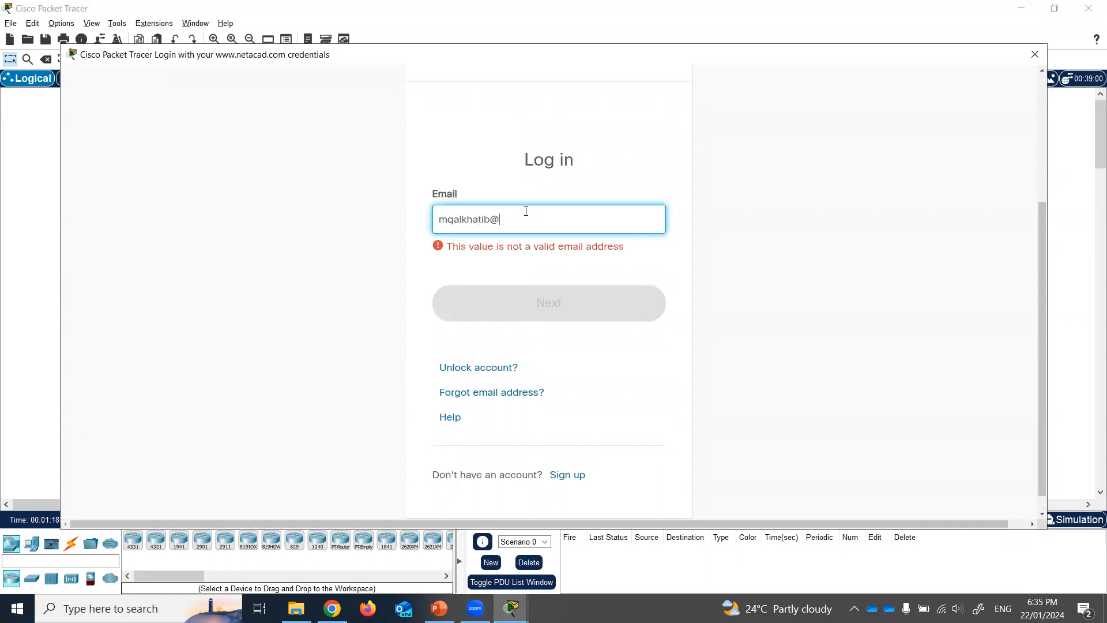
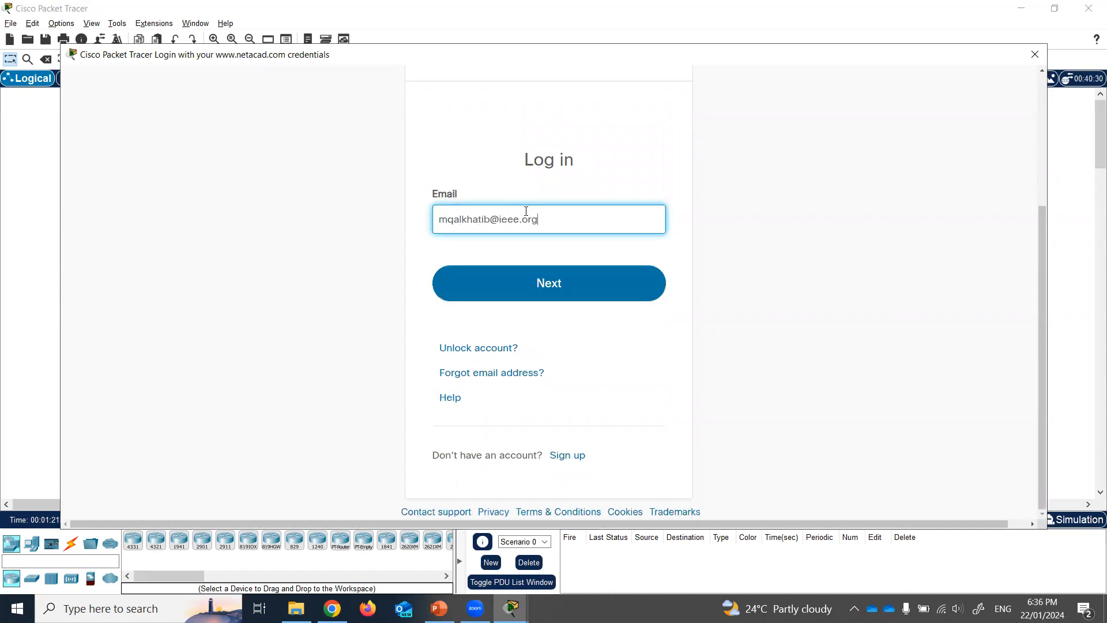
left_click(565, 292)
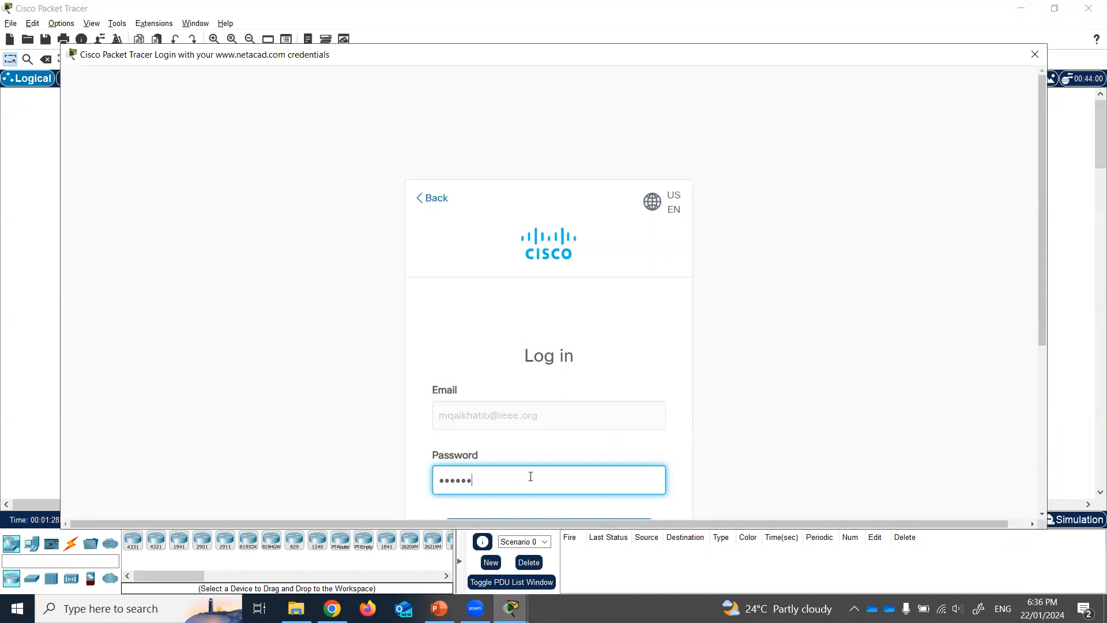
key("Return")
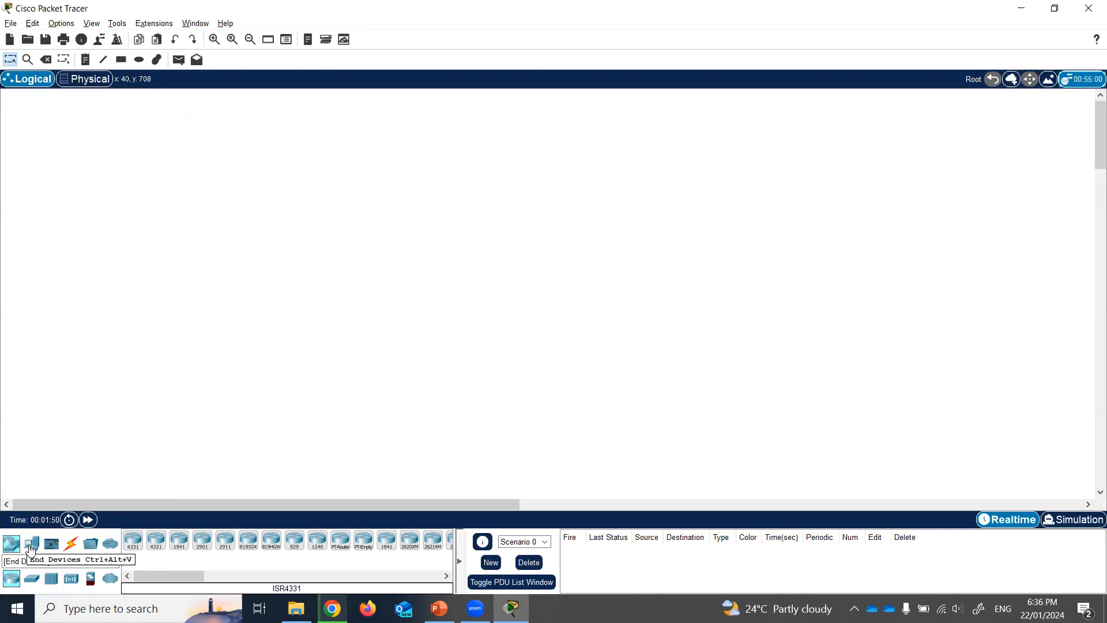
- Browse End Devices, Network Devices and Connections, then show PowerPoint slide 4 (Network #1)
left_click(31, 546)
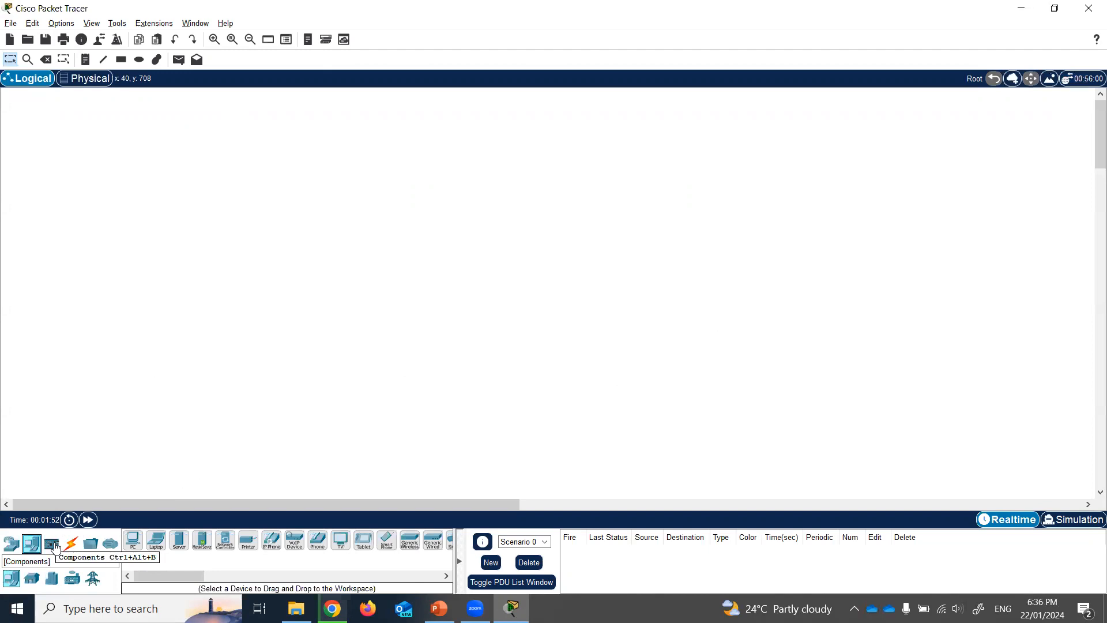
left_click(12, 543)
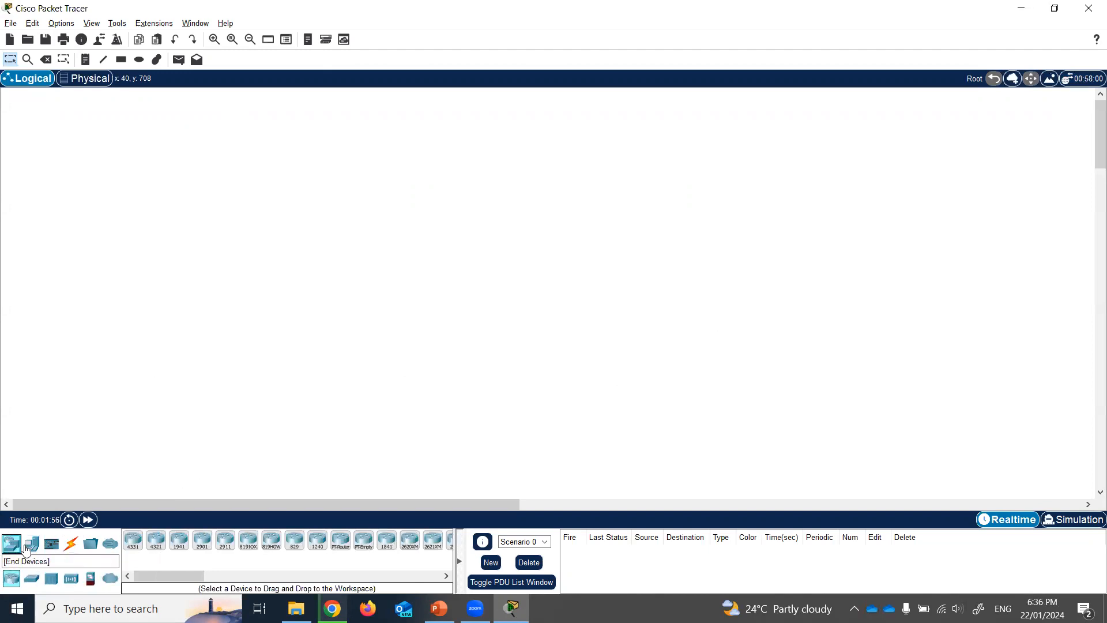
left_click(31, 544)
left_click(72, 549)
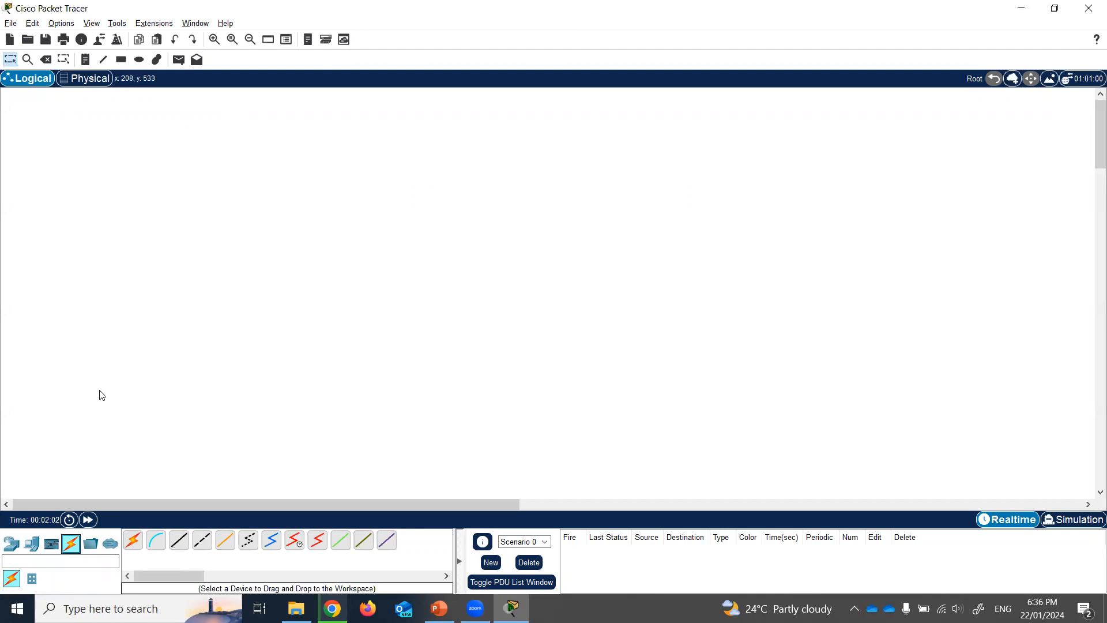
left_click(439, 608)
left_click(87, 425)
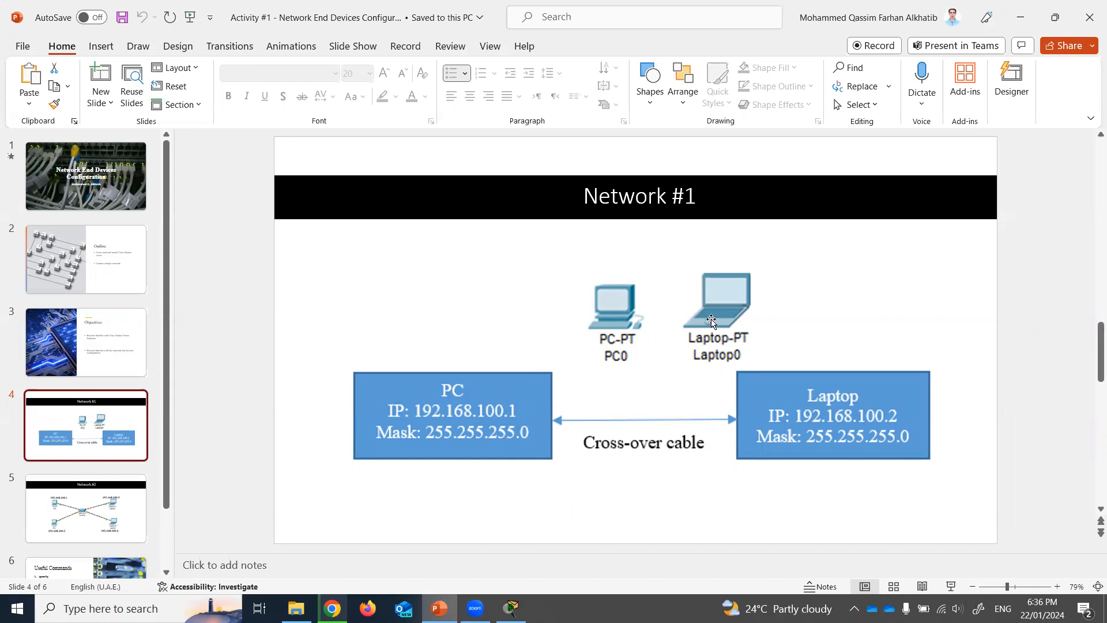
- Return to Packet Tracer and show the End Devices list with PC and Laptop
left_click(511, 608)
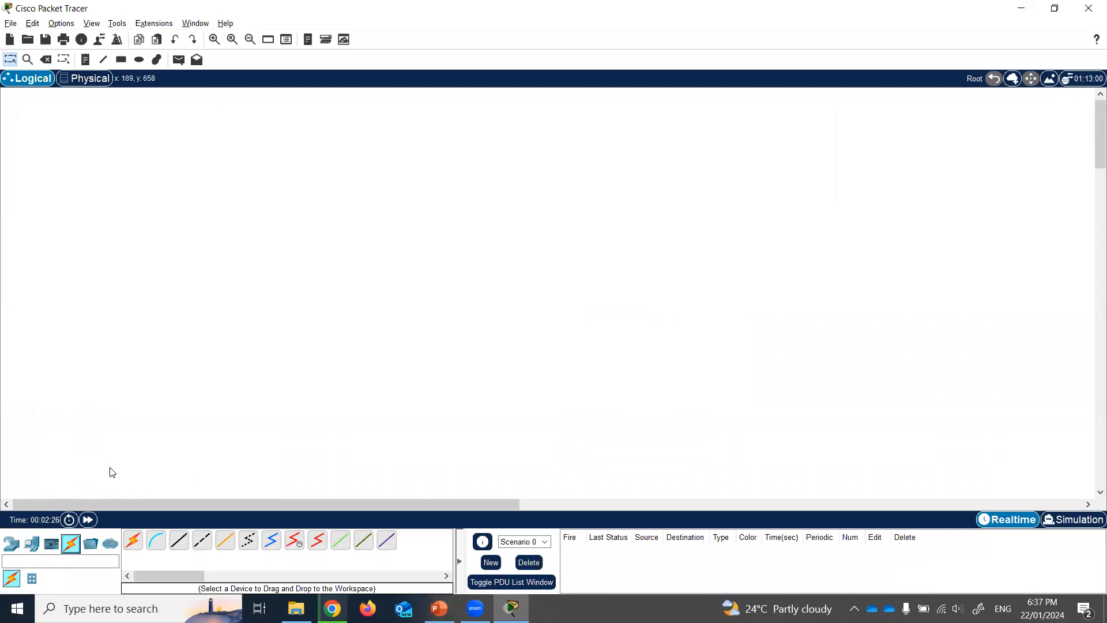
left_click(24, 551)
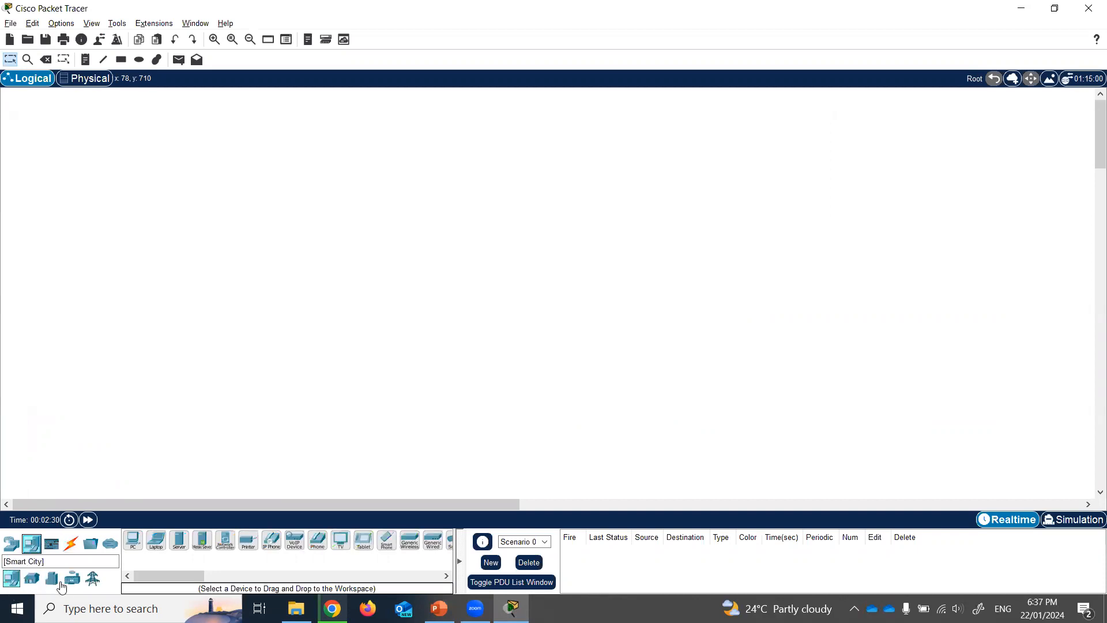
- Place a generic PC (PC0) left of the workspace centre
left_click(32, 577)
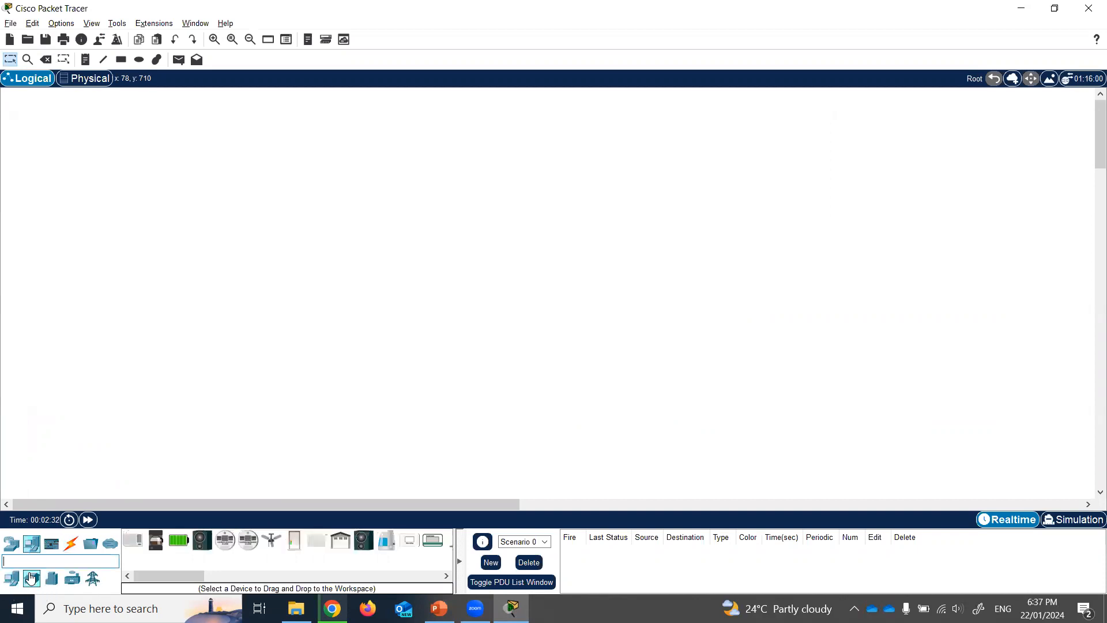
left_click(53, 578)
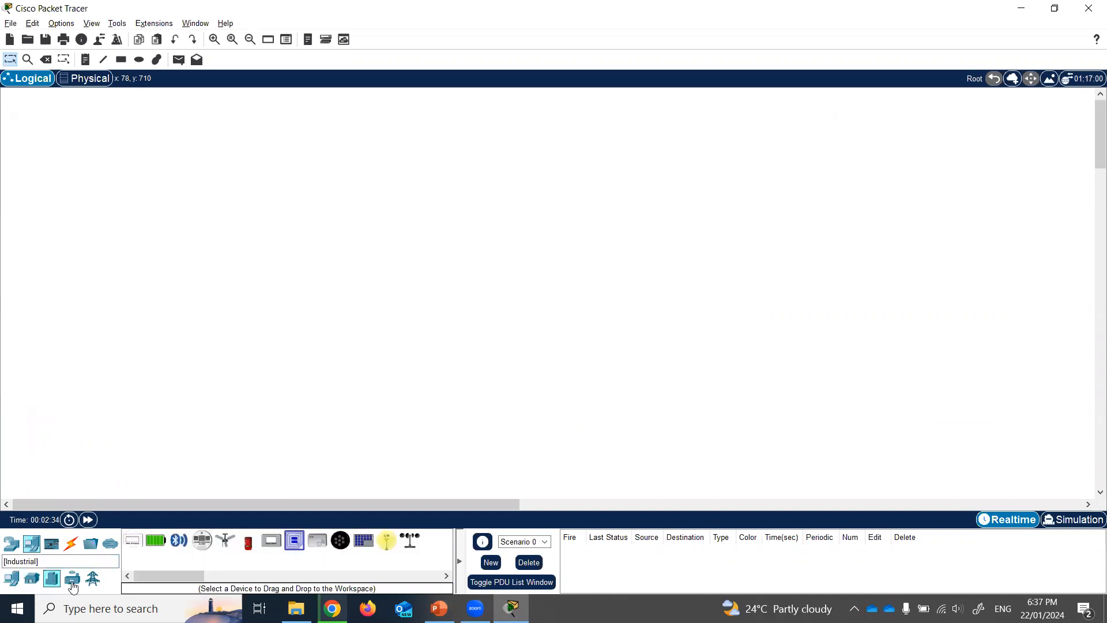
left_click(10, 578)
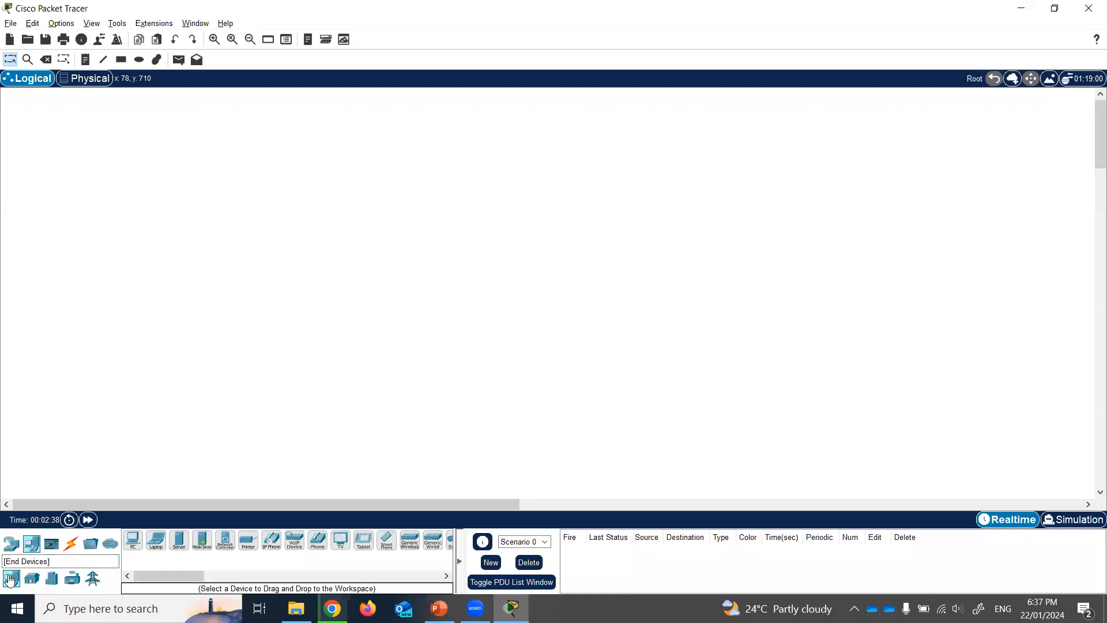
left_click(133, 540)
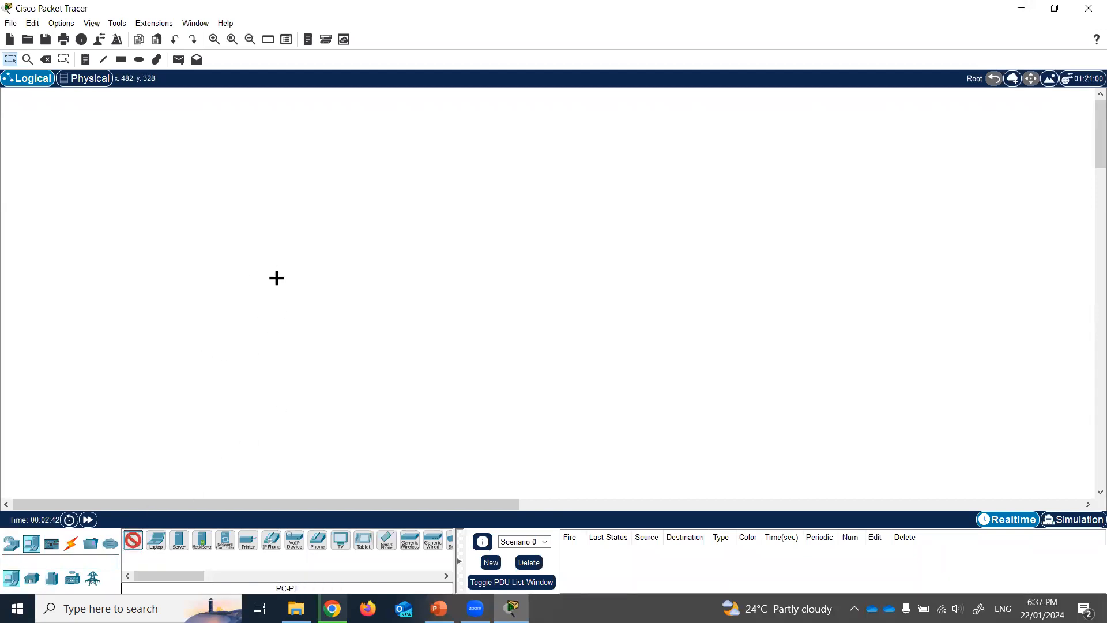
left_click(282, 289)
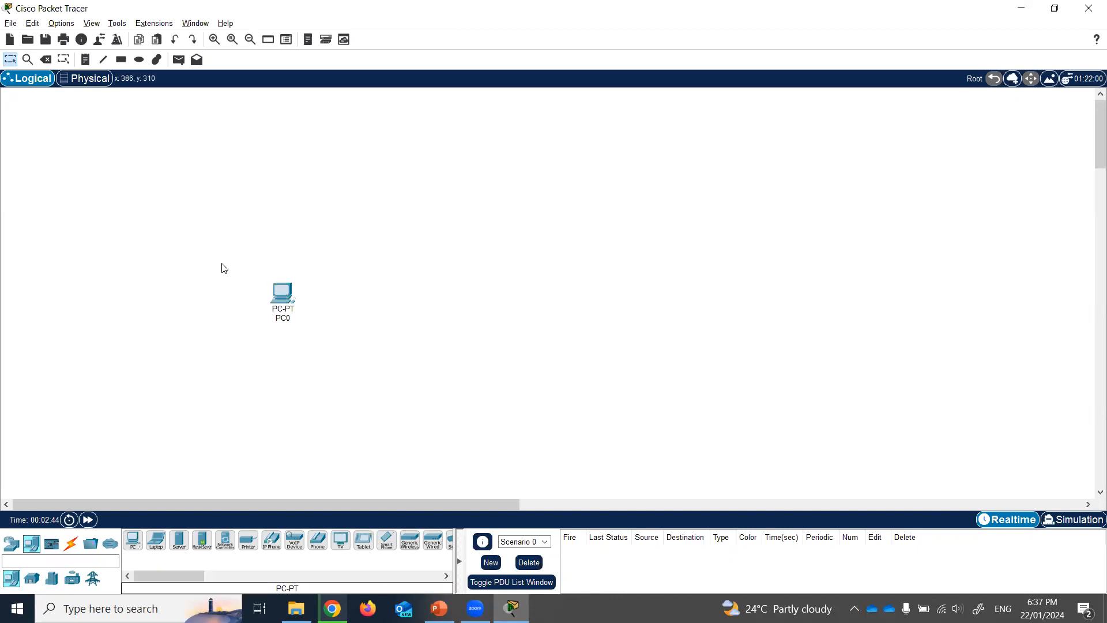
- Add Laptop0 right of PC0, place a second PC (PC1), and open its settings
left_click_drag(155, 540, 448, 309)
left_click_drag(133, 540, 153, 480)
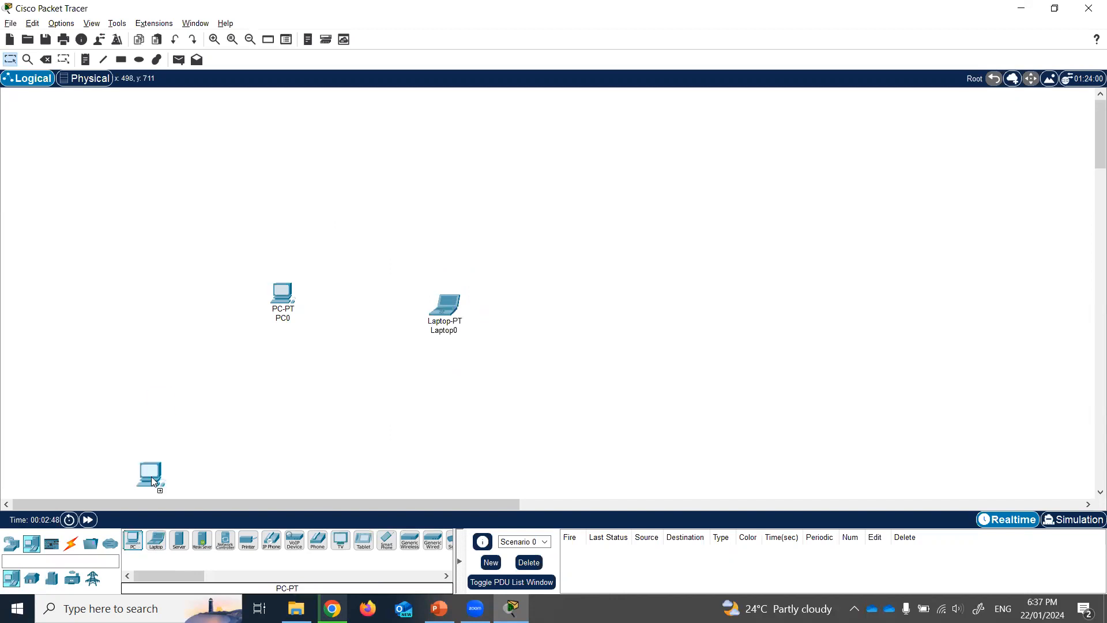
left_click_drag(155, 249, 154, 249)
left_click(154, 249)
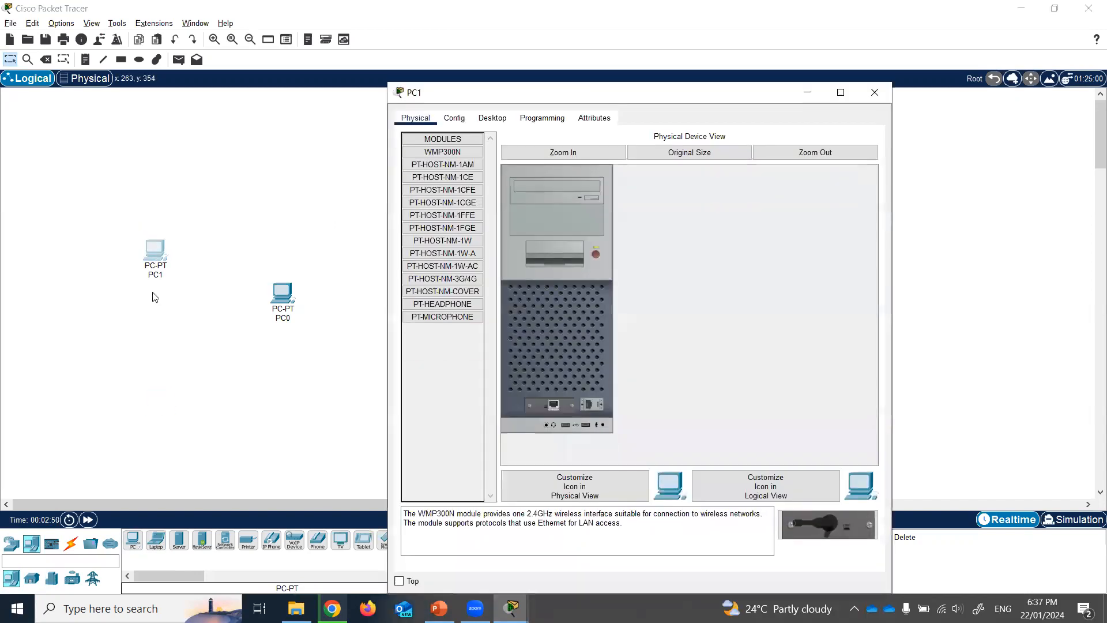
- Delete the extra PC1 from the workspace, leaving only PC0 and Laptop0
left_click(874, 93)
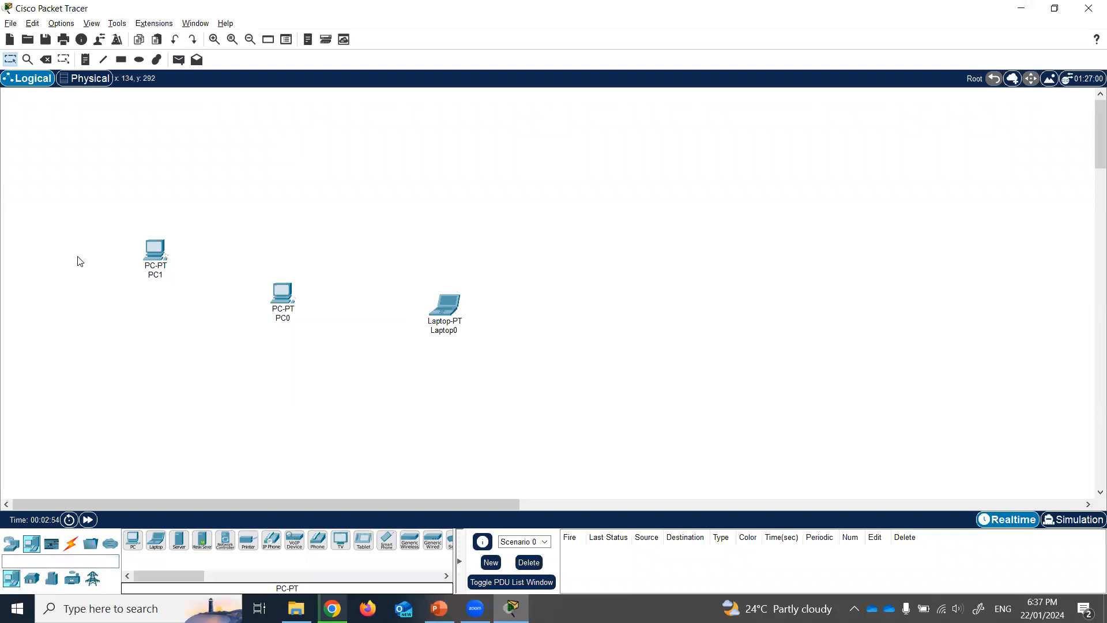
key("Delete")
left_click(157, 254)
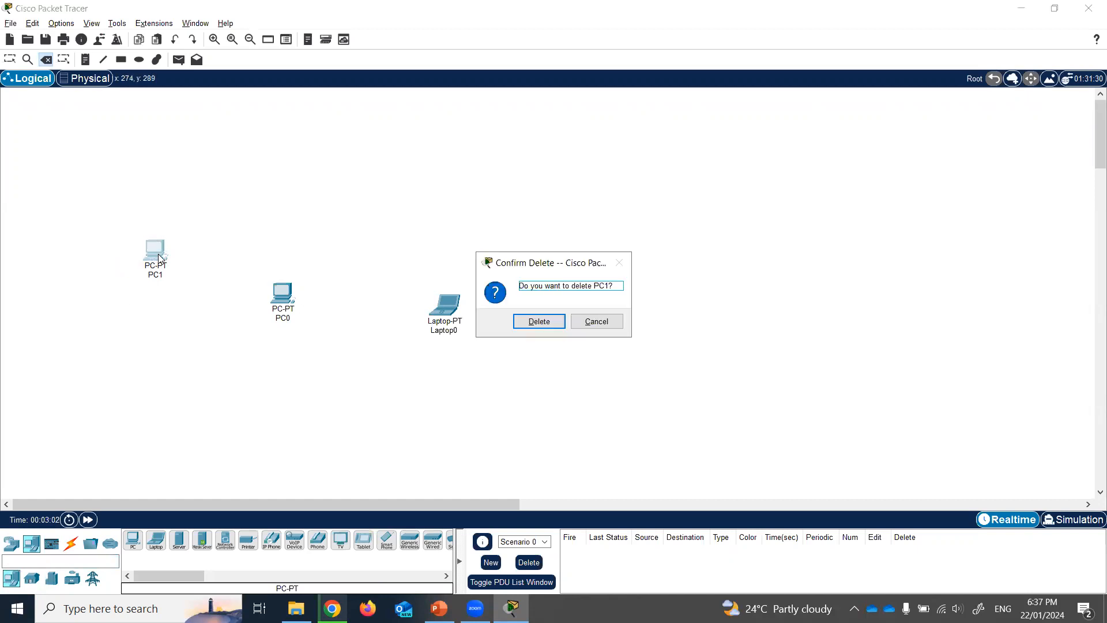
left_click(539, 322)
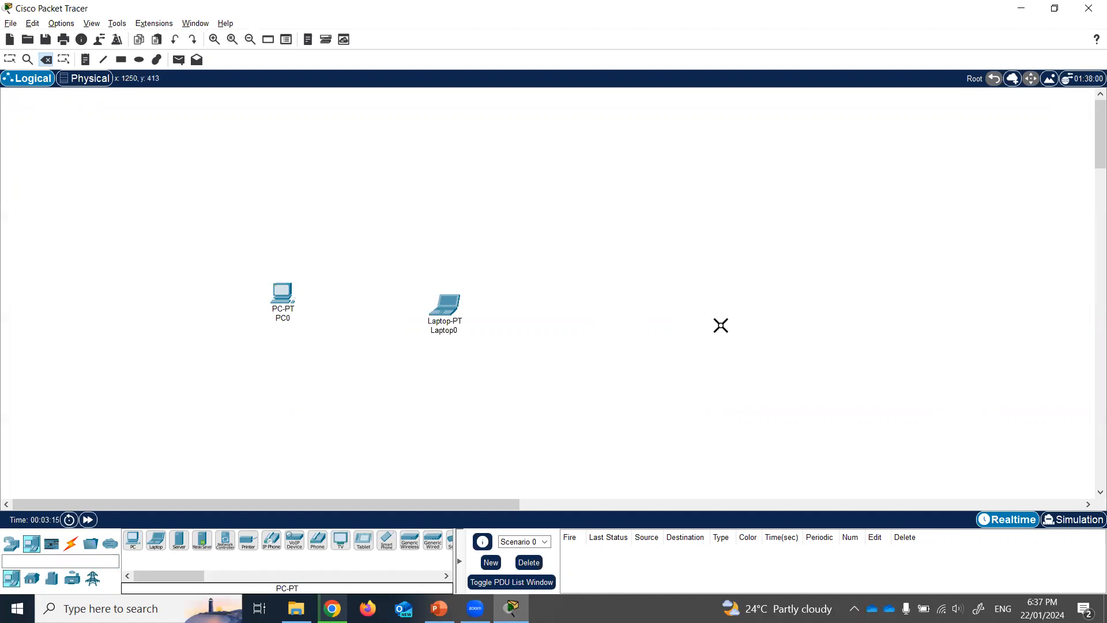
key("Escape")
- Nudge Laptop0 slightly up and to the right on the workspace
left_click(786, 126)
left_click(765, 441)
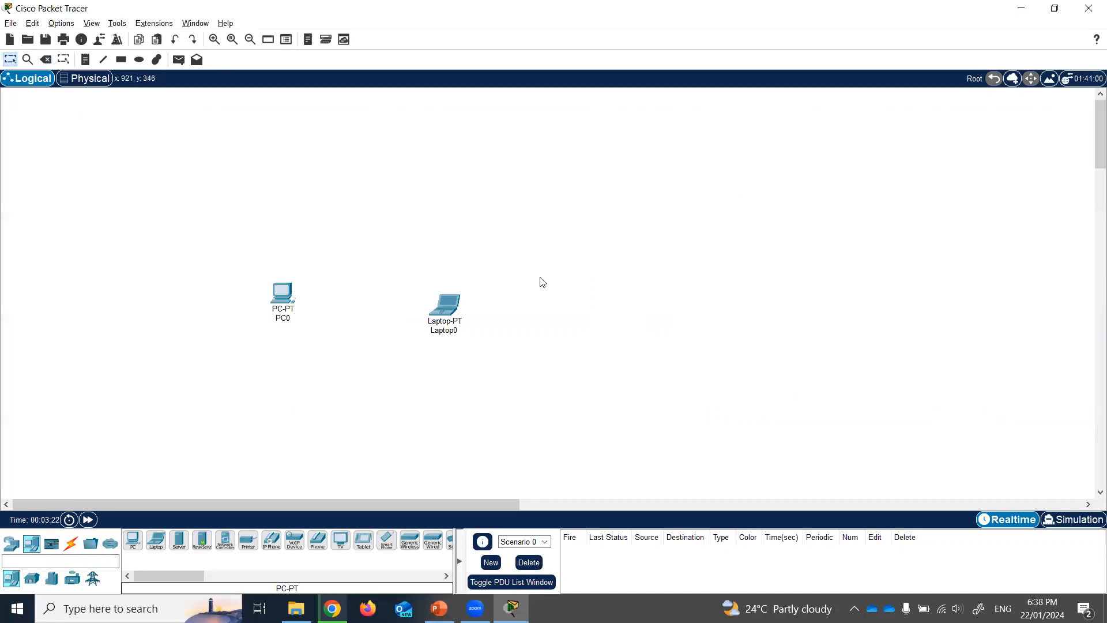
left_click_drag(439, 324, 472, 298)
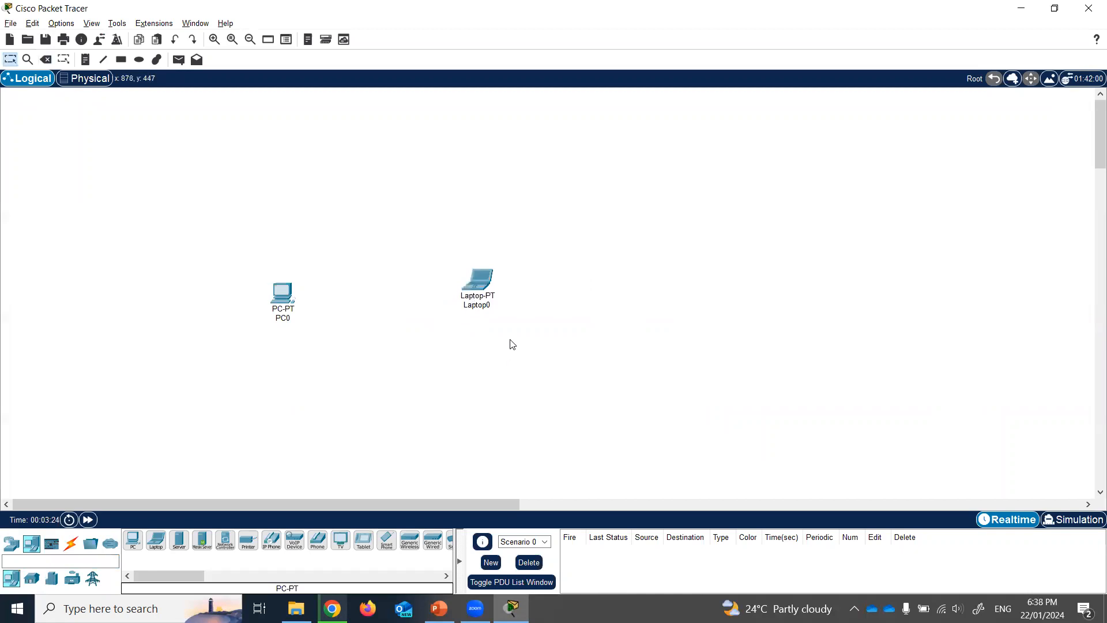
- Check the Network #1 slide, then choose the Copper Cross-Over cable from Connections
left_click(70, 544)
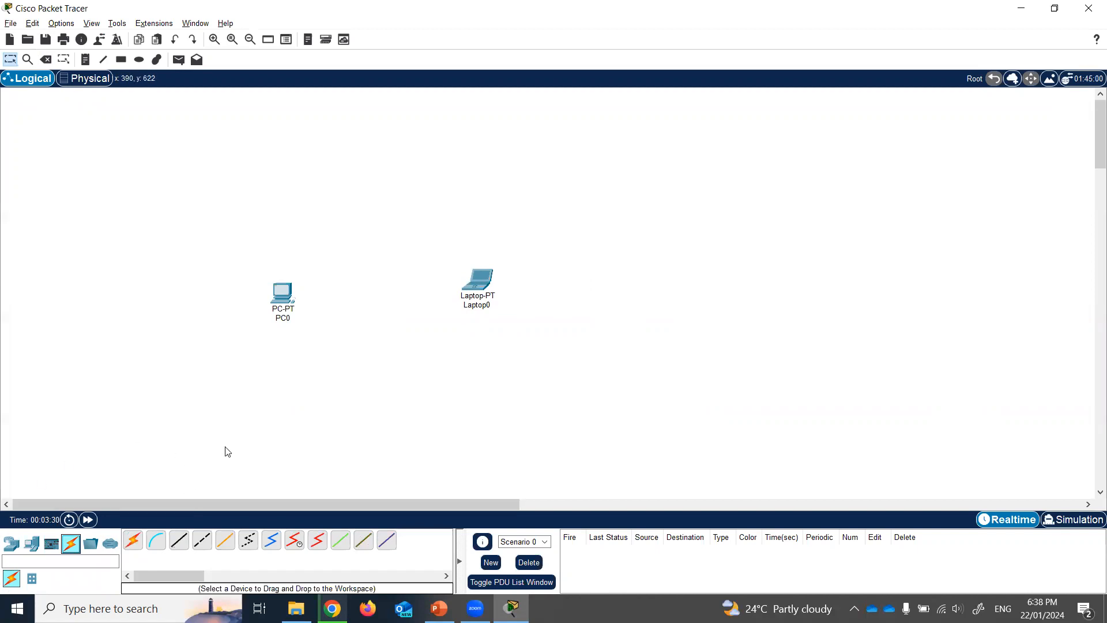
left_click(439, 608)
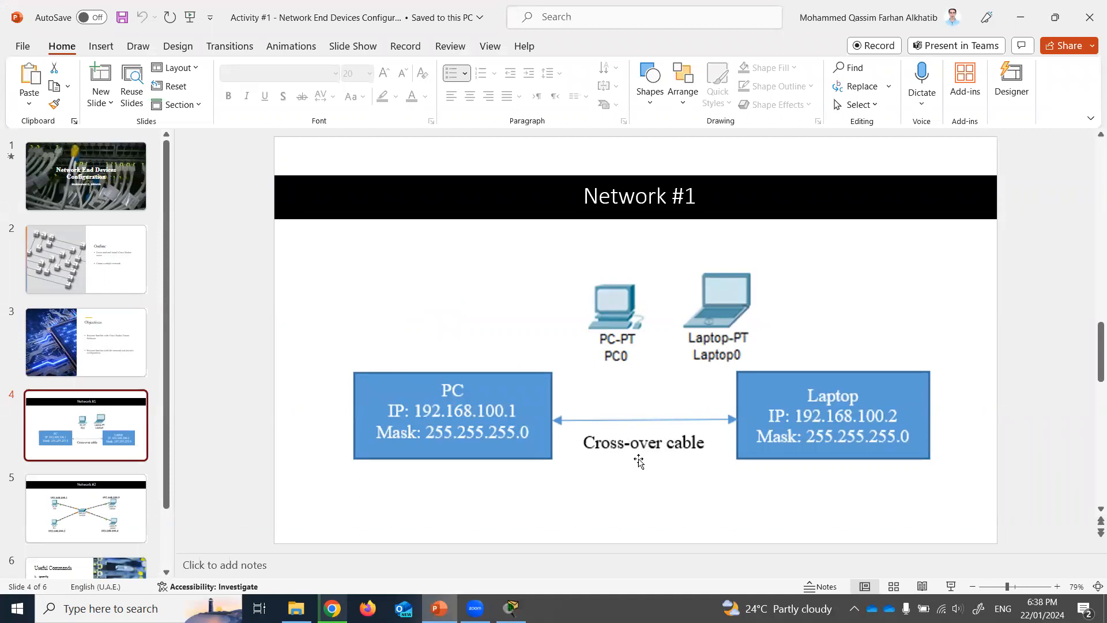
key("alt+Tab")
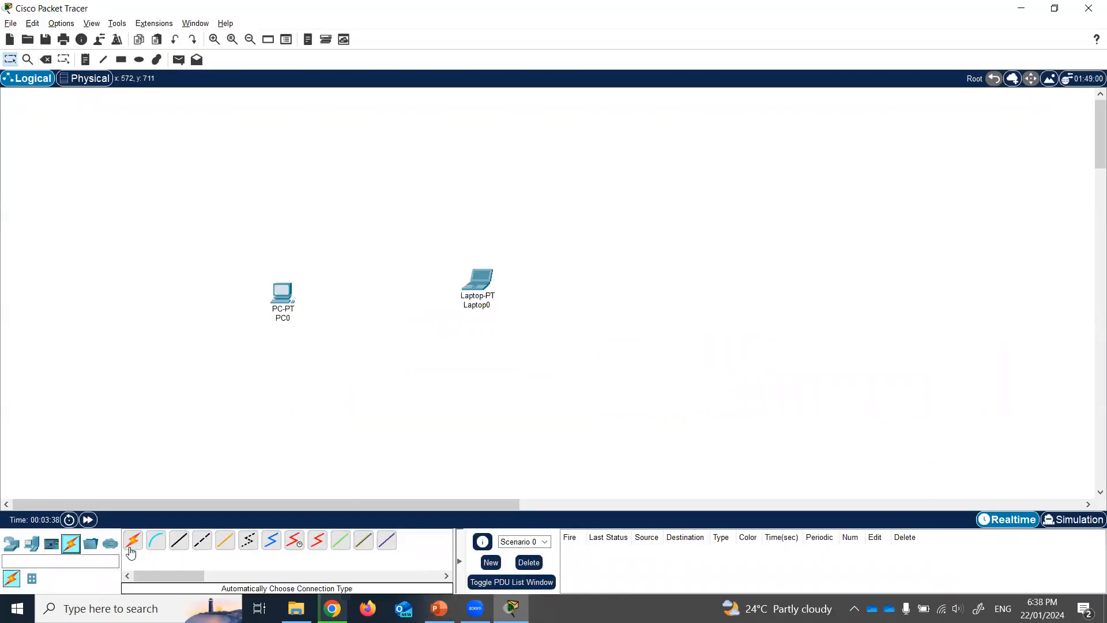
left_click(205, 540)
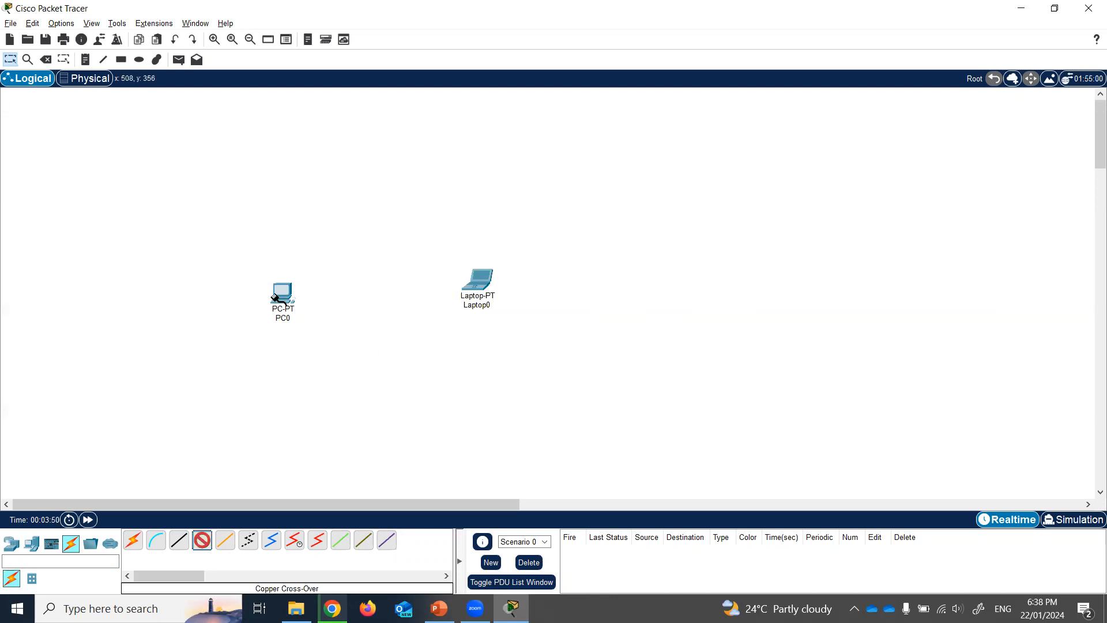
- Run a copper cross-over cable from PC0's FastEthernet0 to Laptop0's FastEthernet0
mouse_move(281, 299)
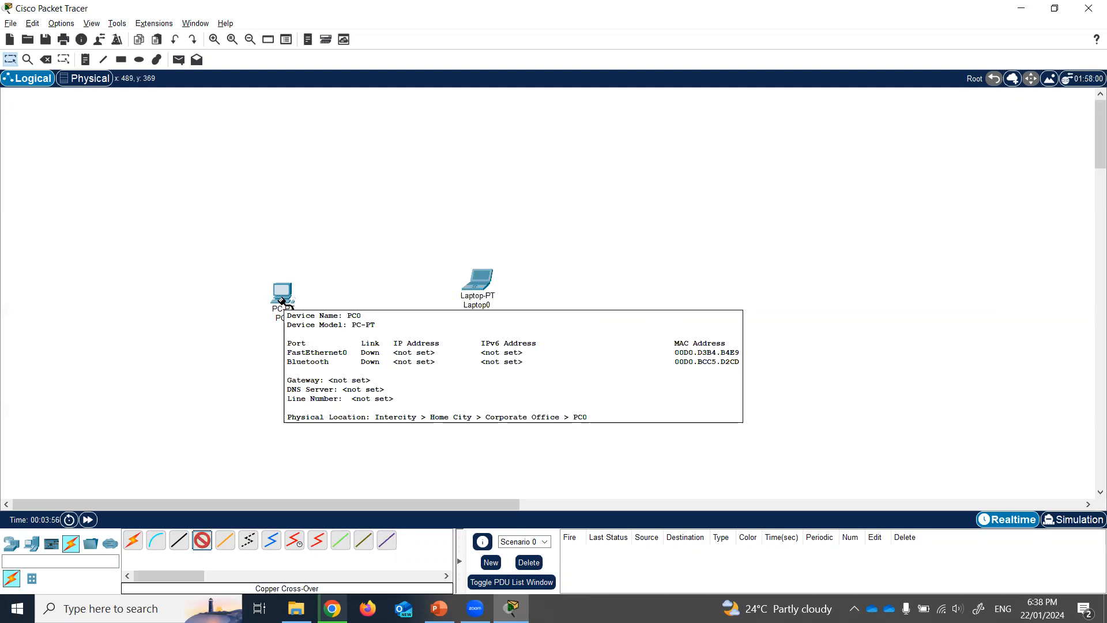
left_click(282, 299)
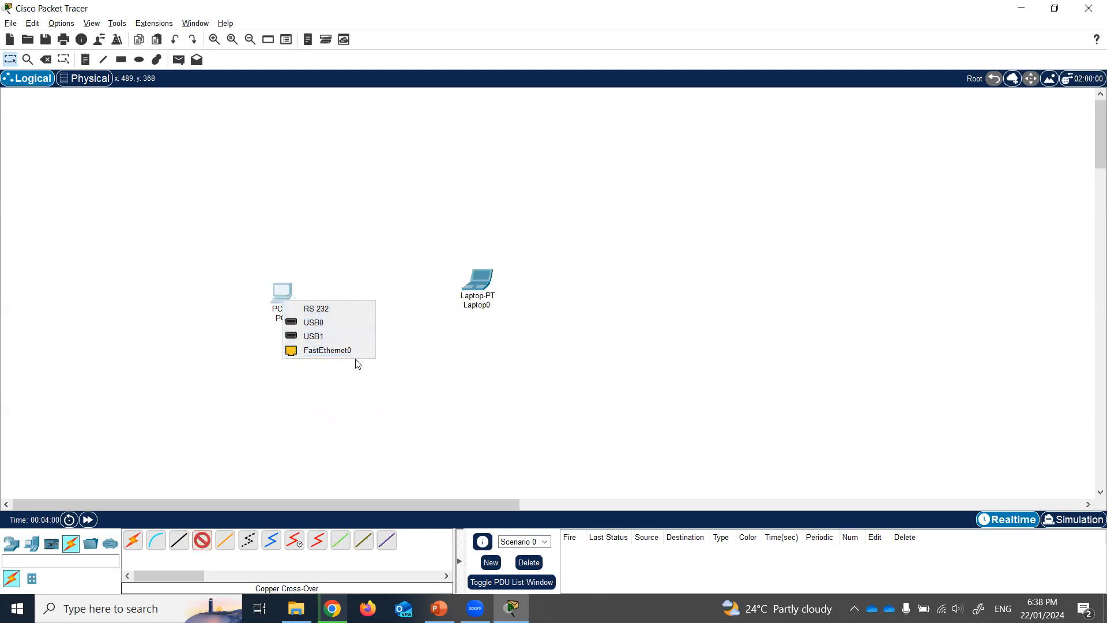
left_click(326, 350)
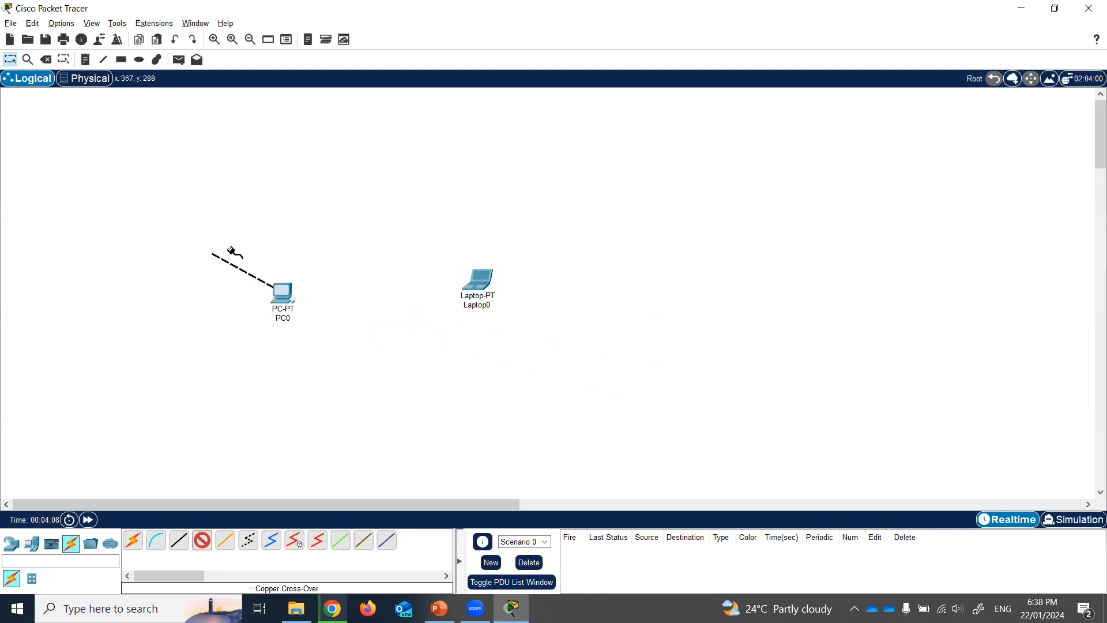
left_click(482, 284)
left_click(536, 336)
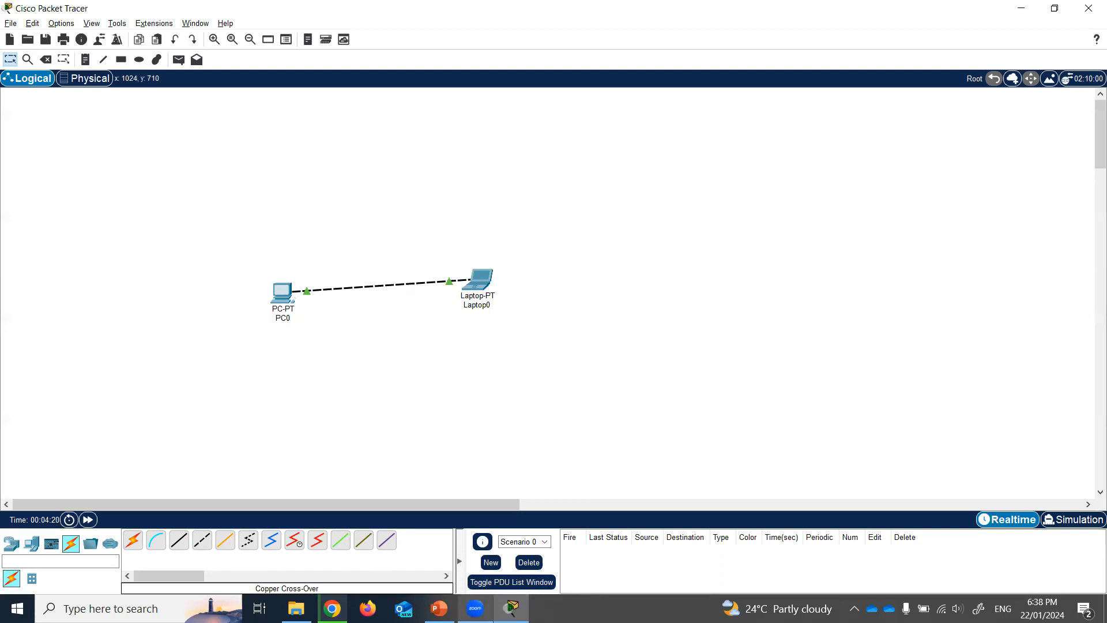
mouse_move(475, 608)
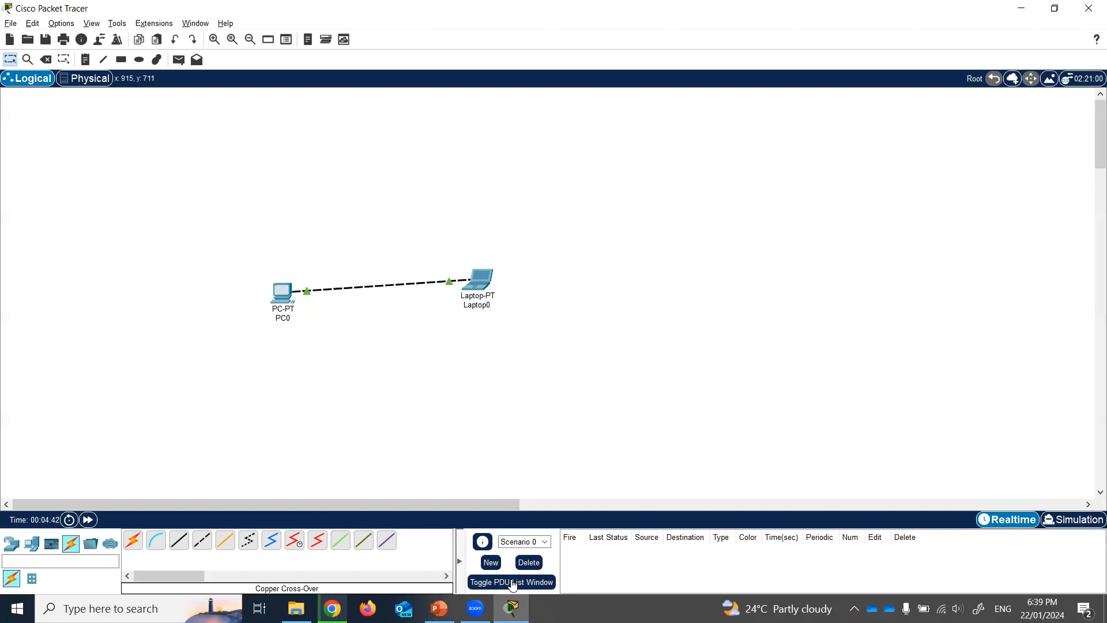
left_click(438, 608)
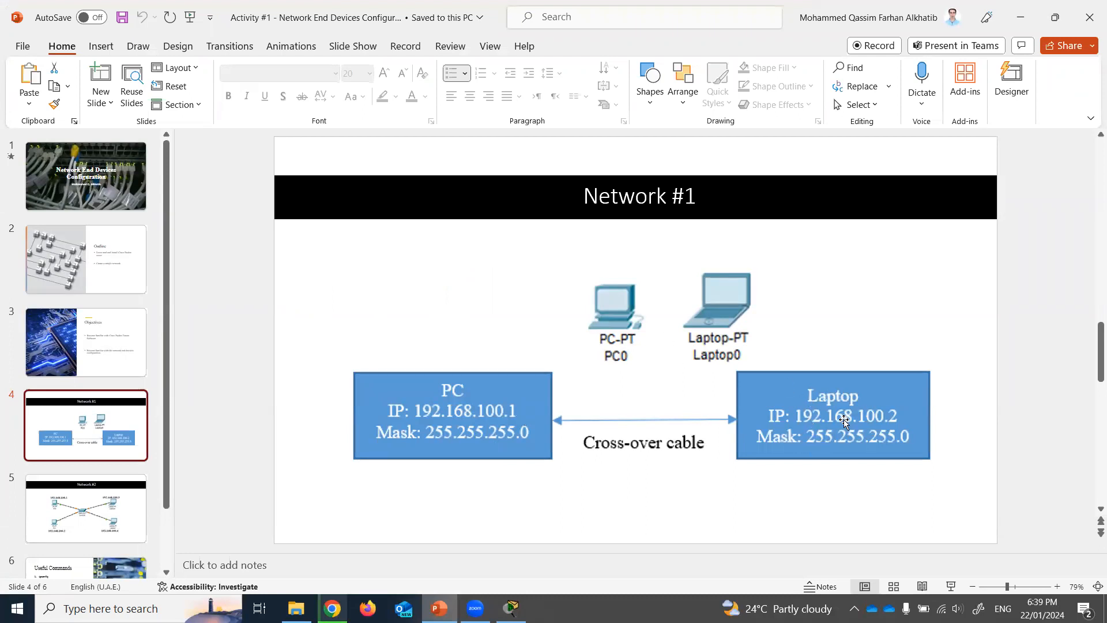
mouse_move(440, 608)
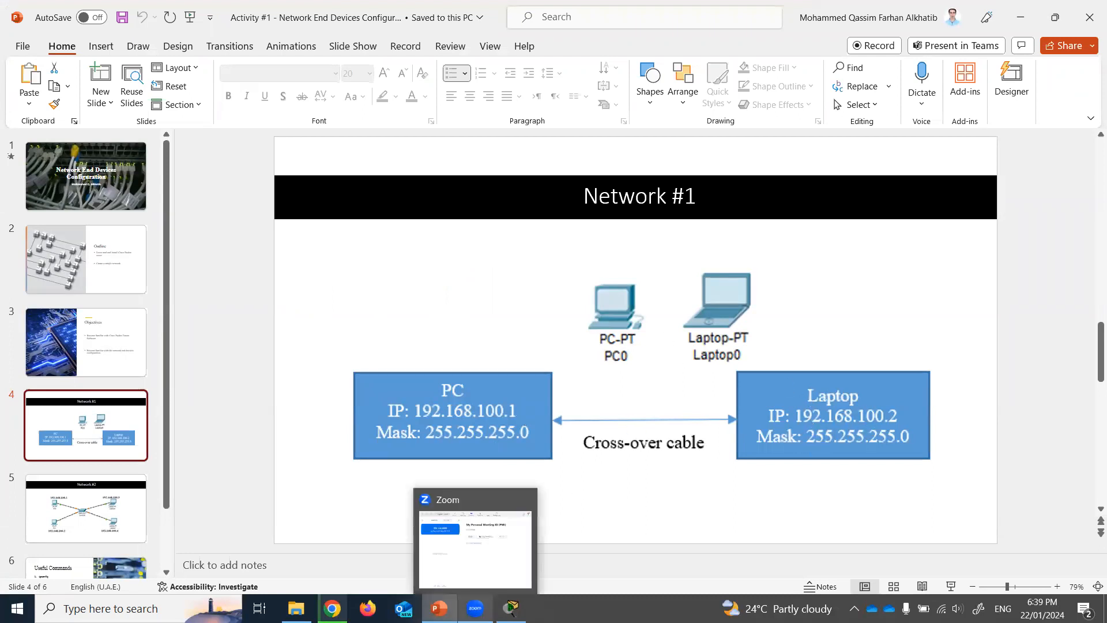
left_click(511, 608)
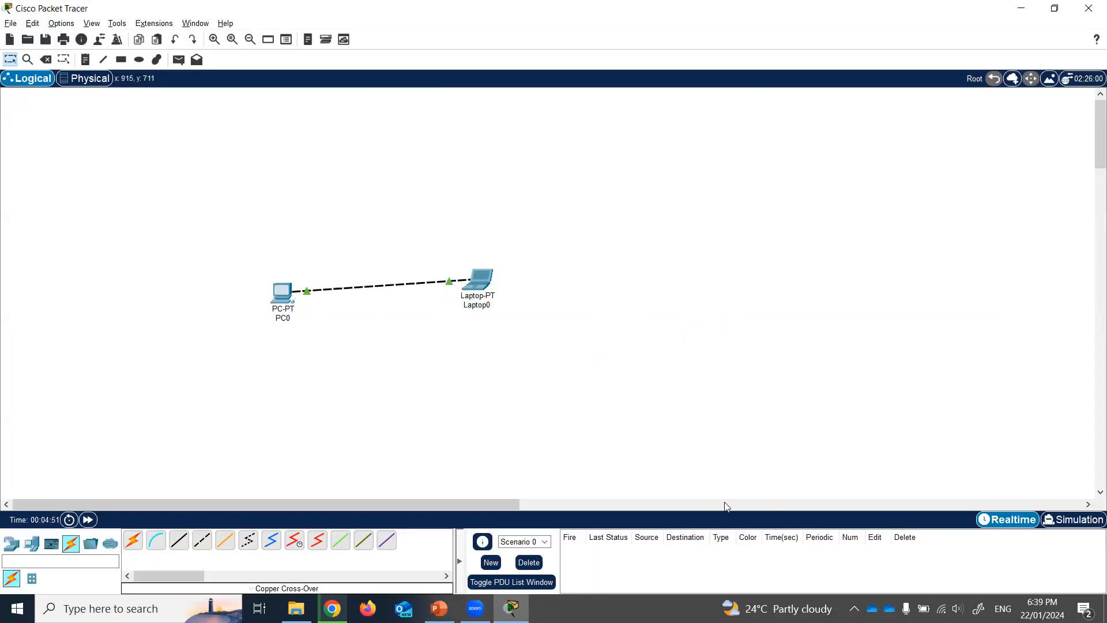
- Set PC0's FastEthernet0 to 192.168.100.1 with mask 255.255.255.0 and close its settings
left_click(281, 294)
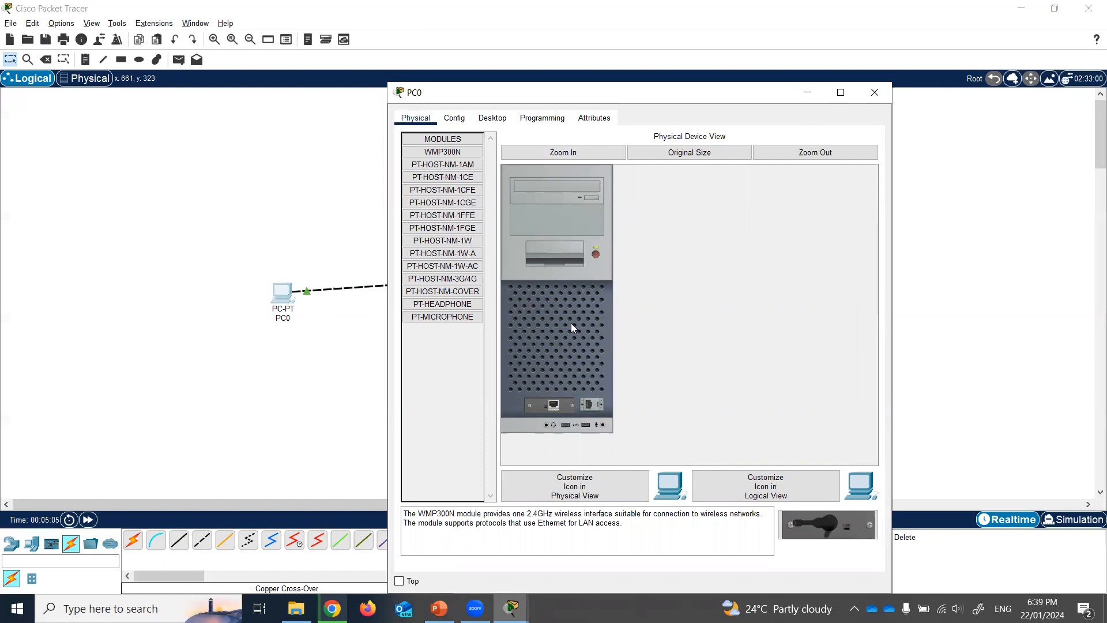
left_click(454, 119)
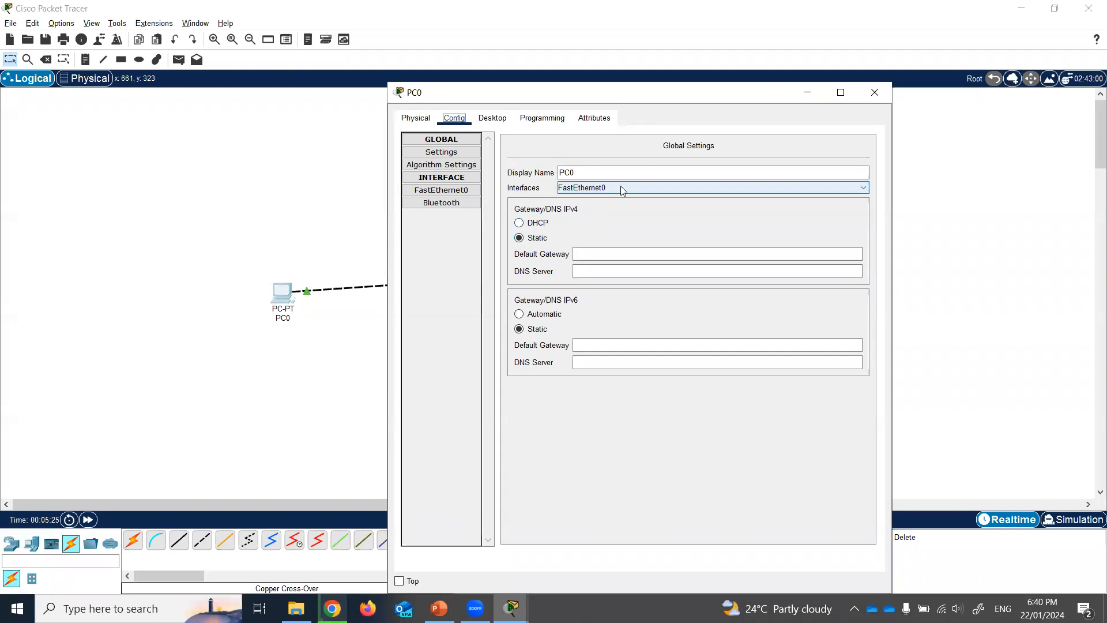
left_click(487, 120)
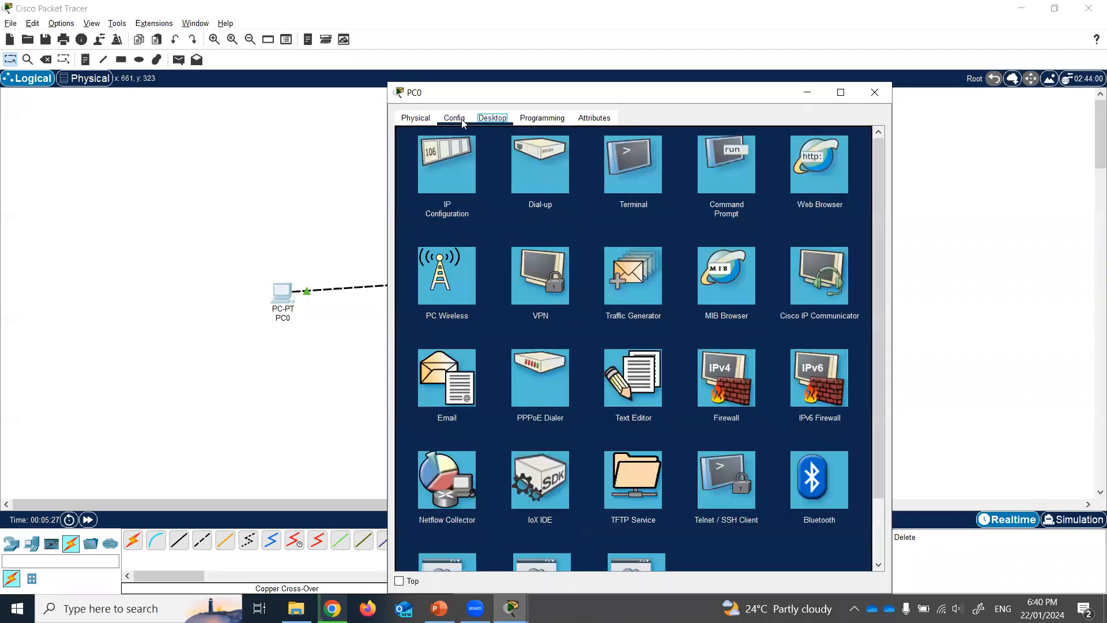
left_click(458, 121)
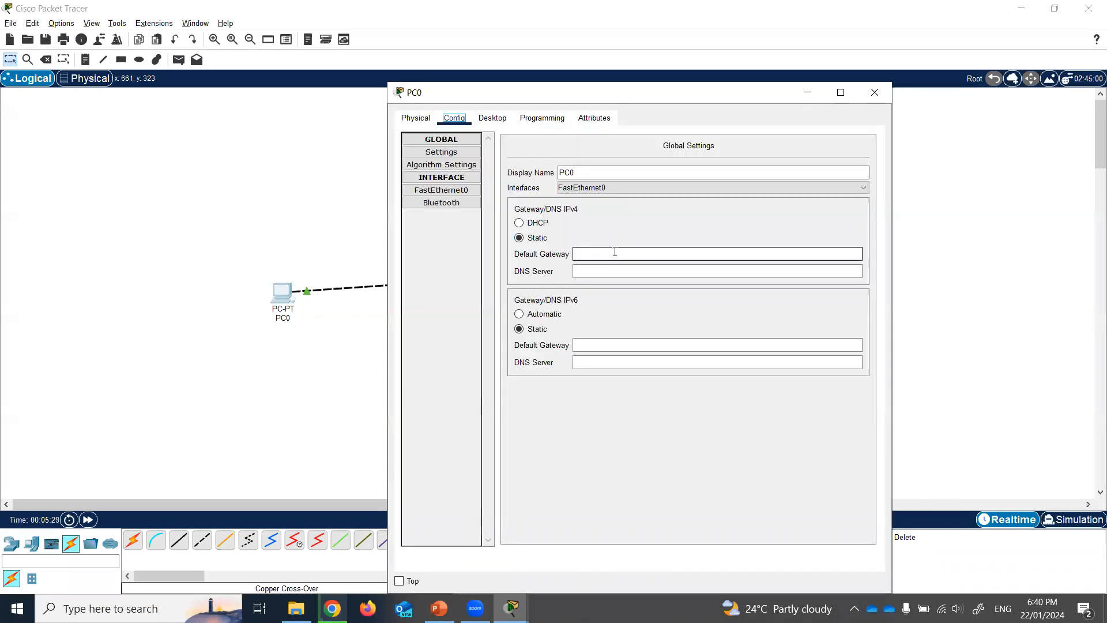
left_click(455, 139)
left_click(459, 165)
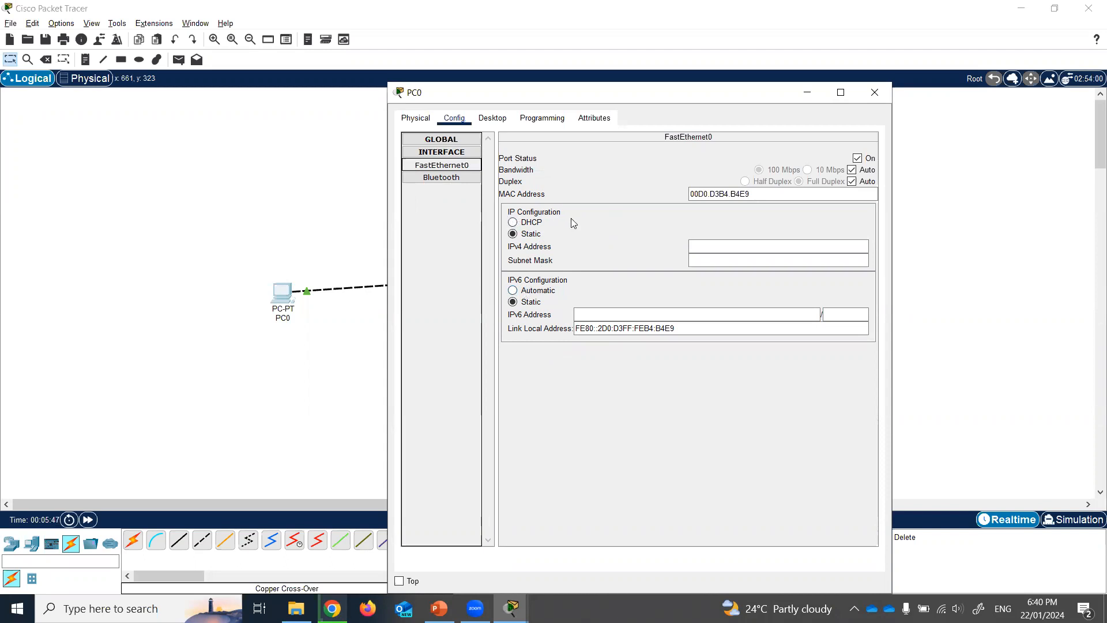
left_click(705, 246)
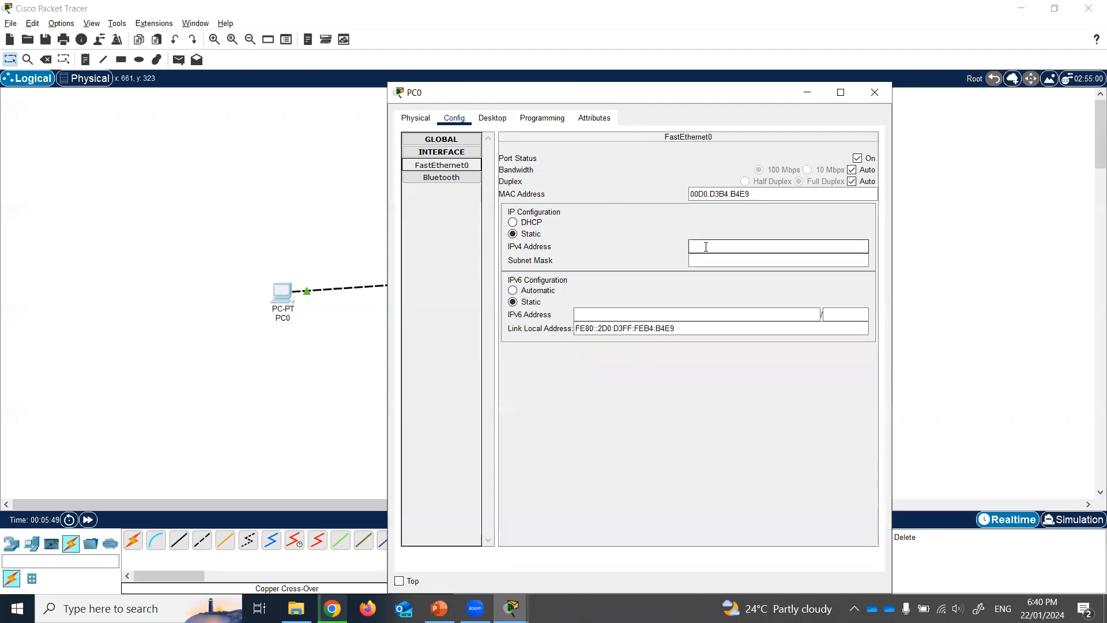
type("192")
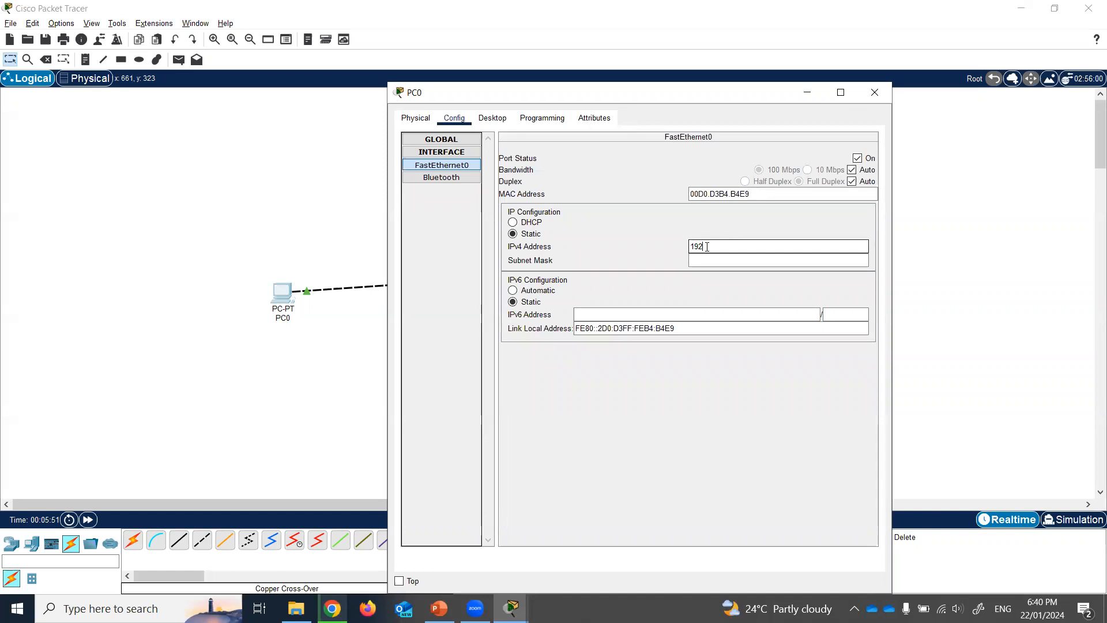
type(".168.100.1")
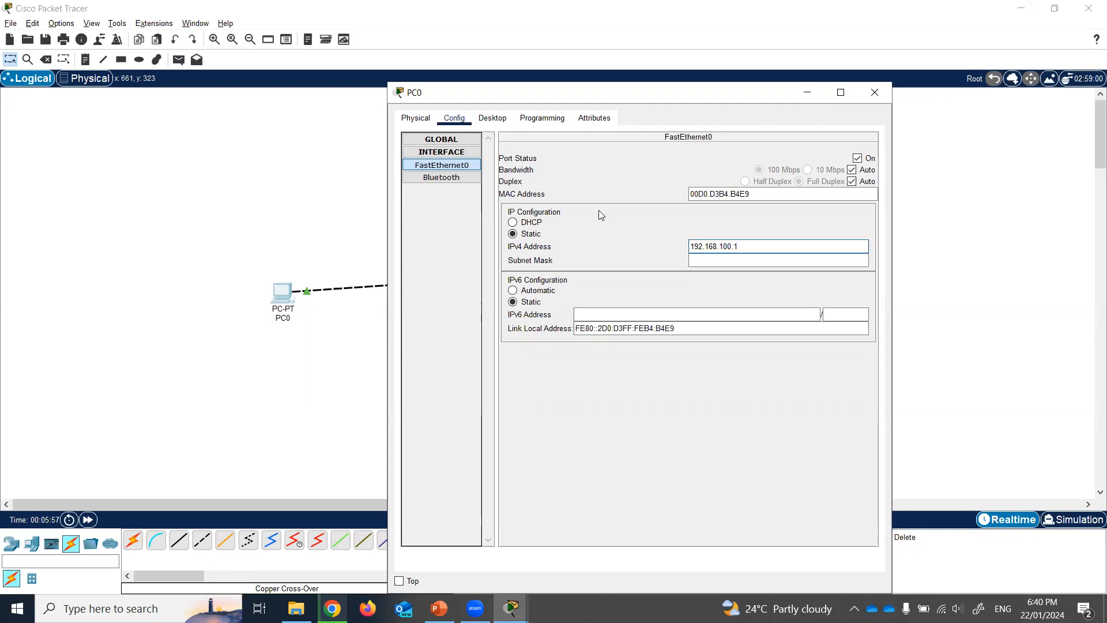
key("Tab")
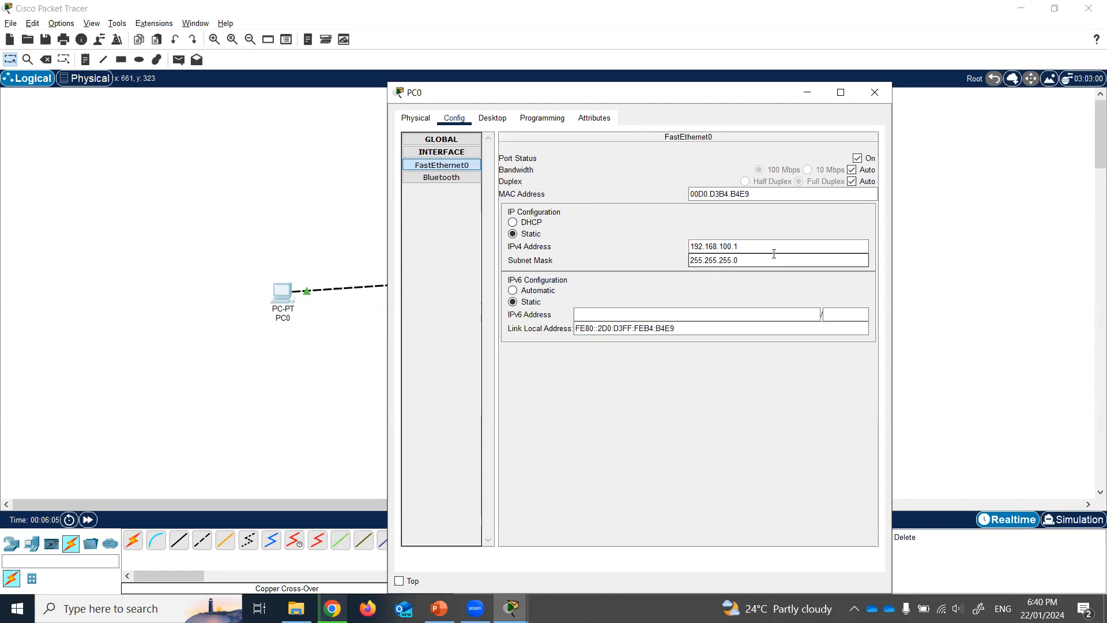
left_click(876, 93)
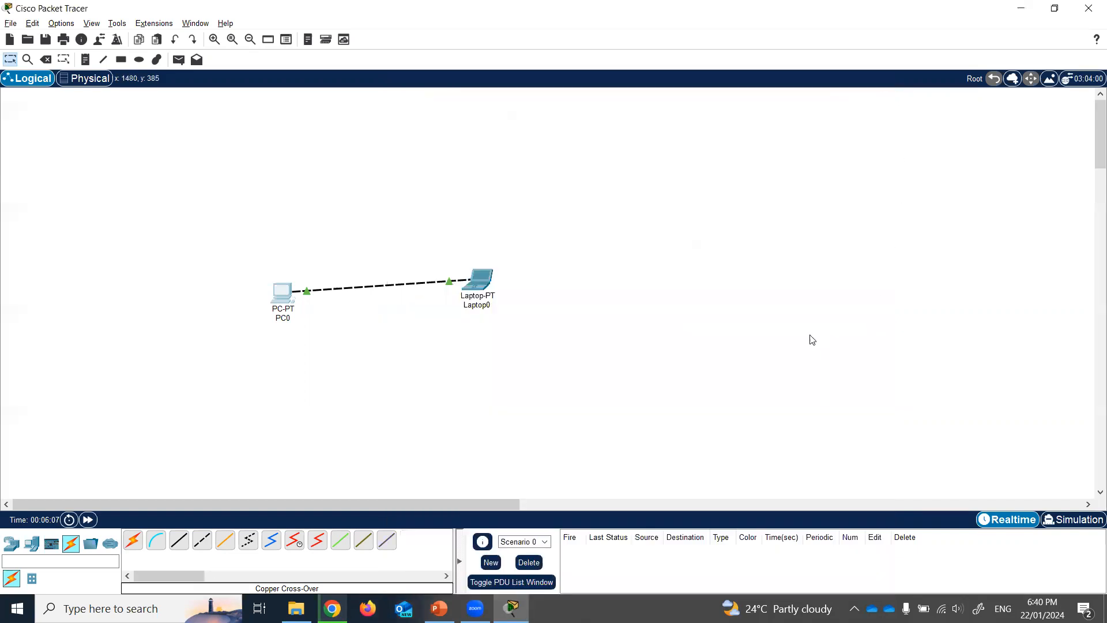
- Set Laptop0's FastEthernet0 to 192.168.100.2 with auto-filled mask 255.255.255.0, then close it
left_click(478, 281)
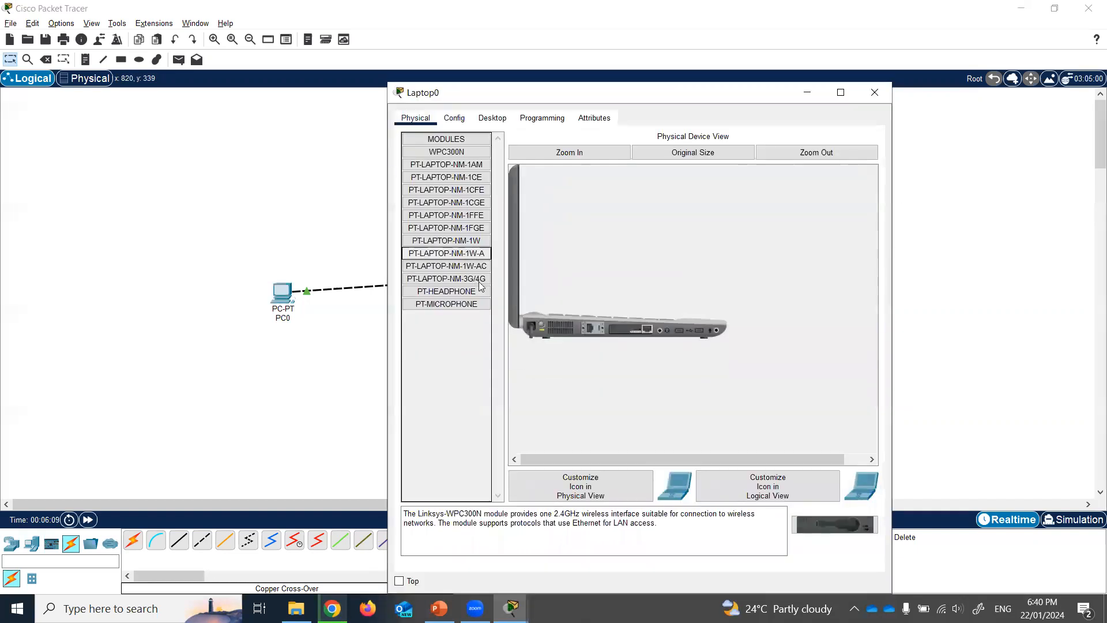
left_click(455, 118)
left_click(437, 192)
left_click(725, 250)
type("192.")
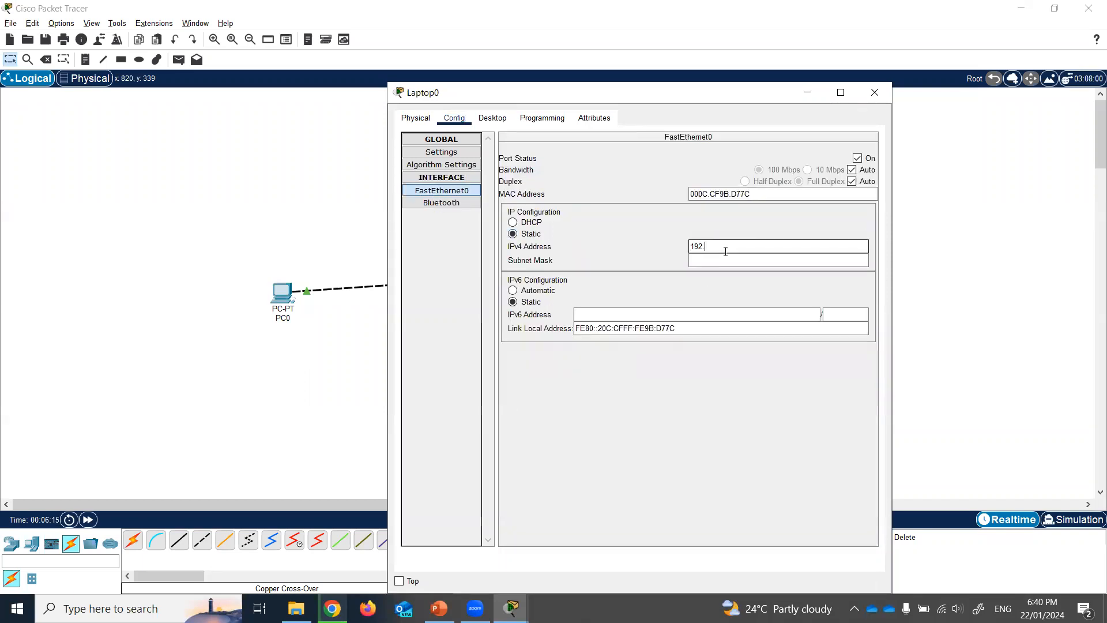
type("168.100.2")
left_click(677, 225)
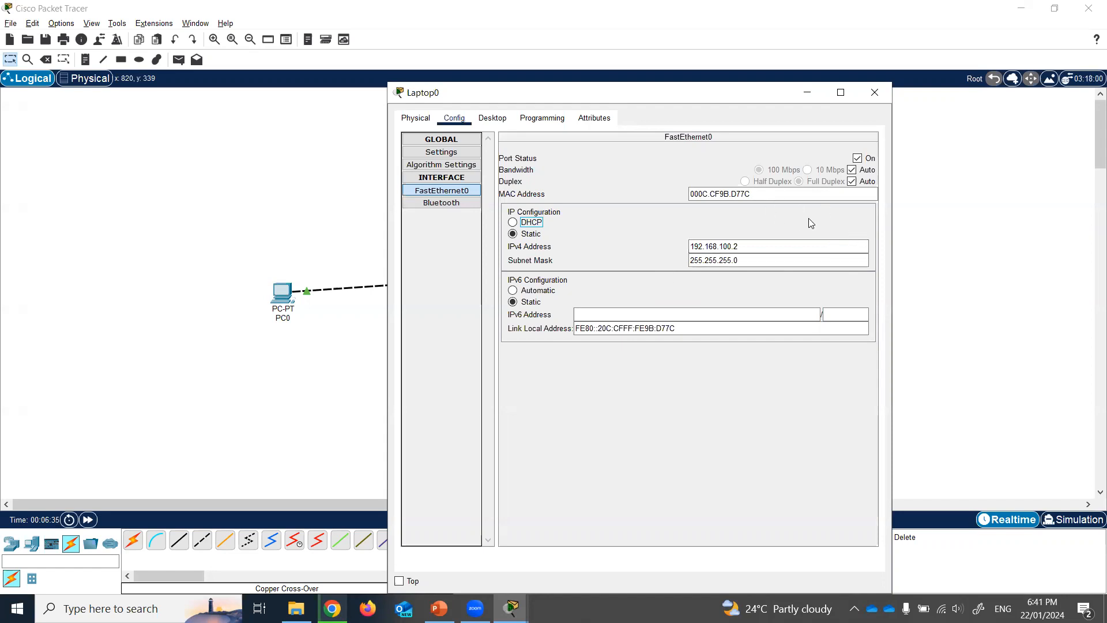
left_click(874, 93)
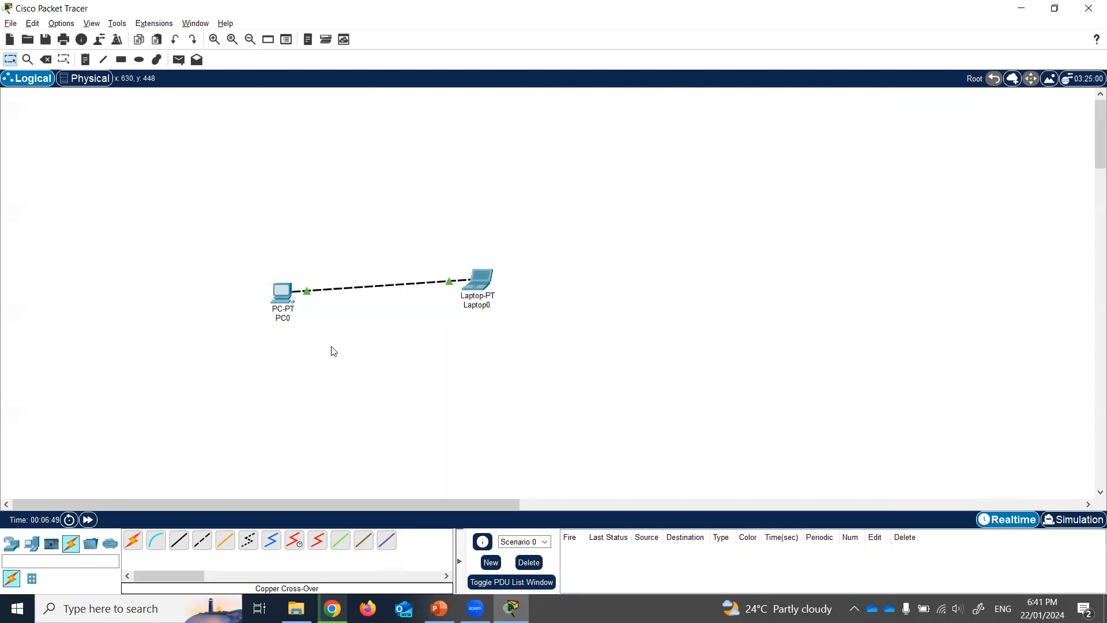
- Run ipconfig in PC0's Command Prompt
left_click(279, 306)
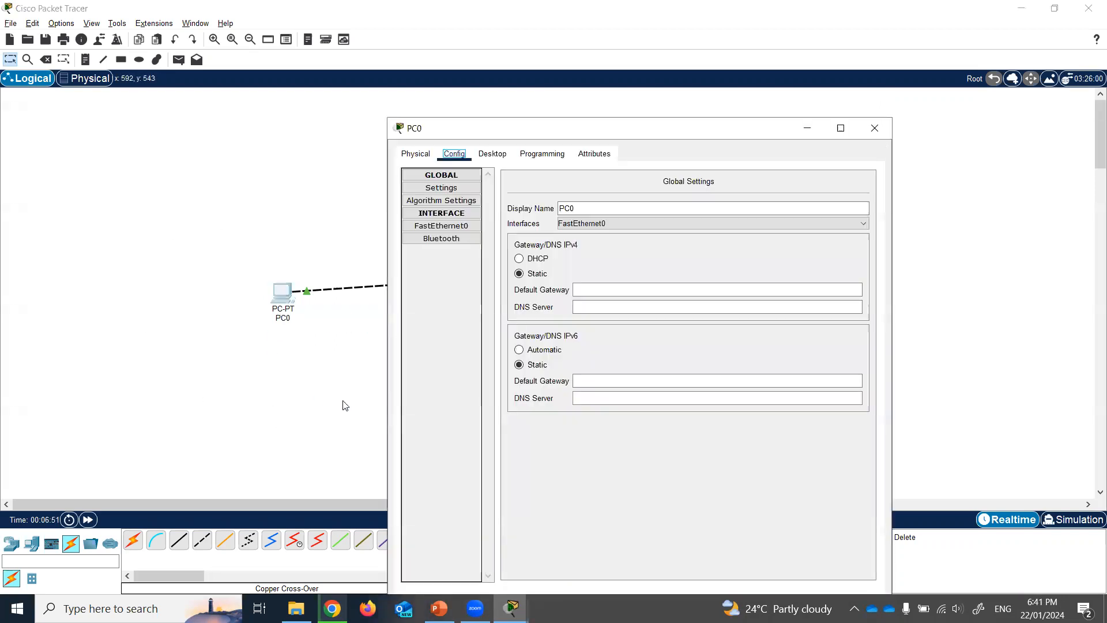
left_click(492, 153)
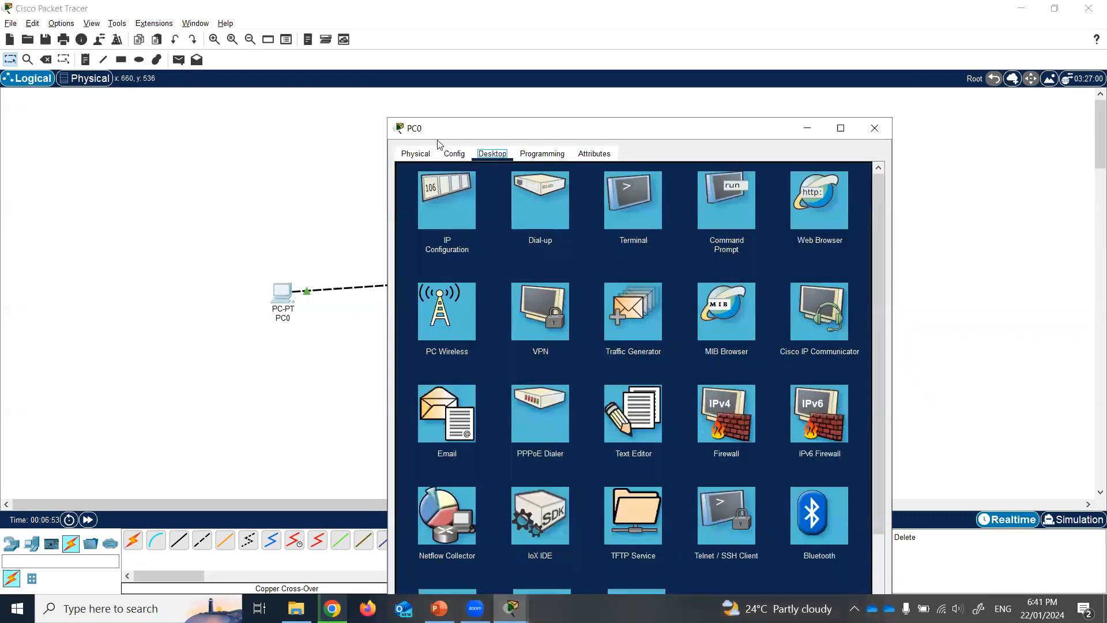
left_click(740, 214)
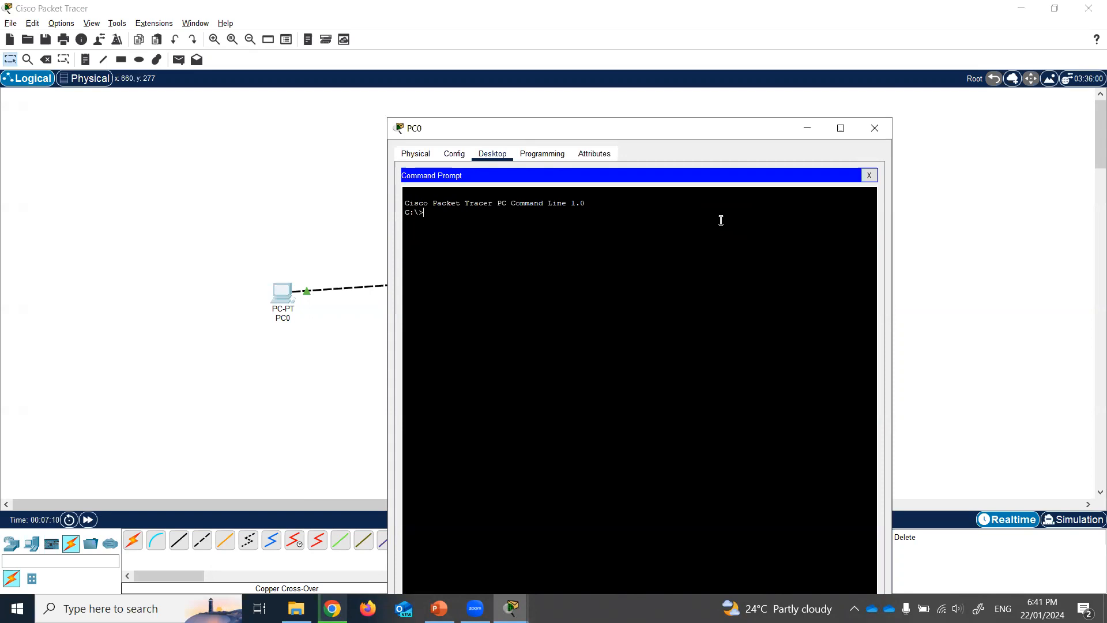
type("ipconfig")
key("Return")
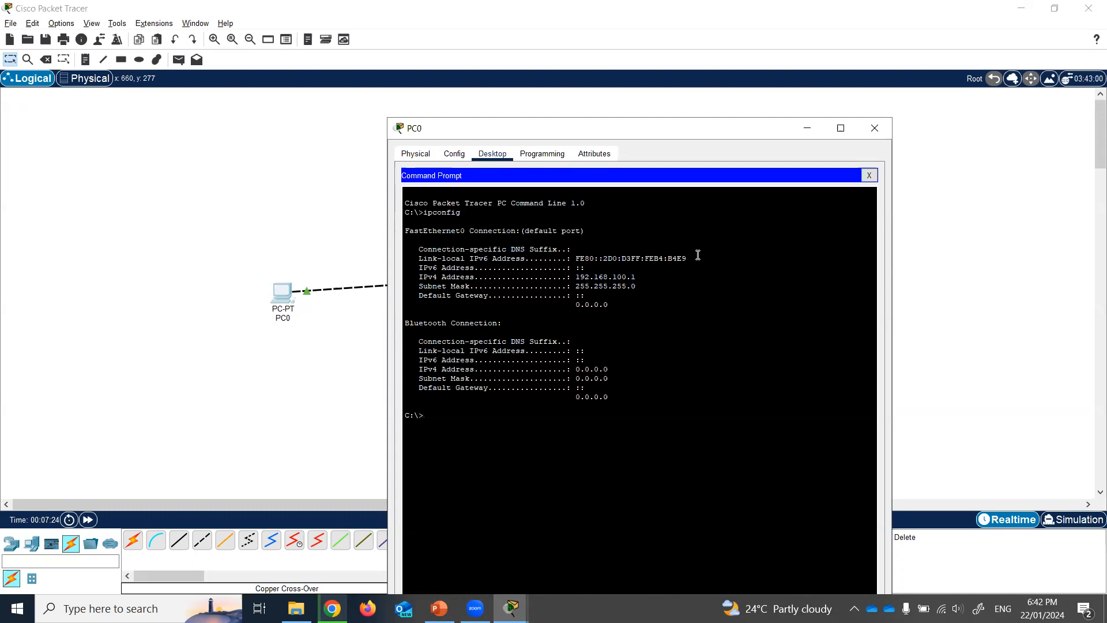
- Highlight PC0's IPv4 192.168.100.1 and mask 255.255.255.0 in the output, then close the window
left_click_drag(404, 230, 586, 232)
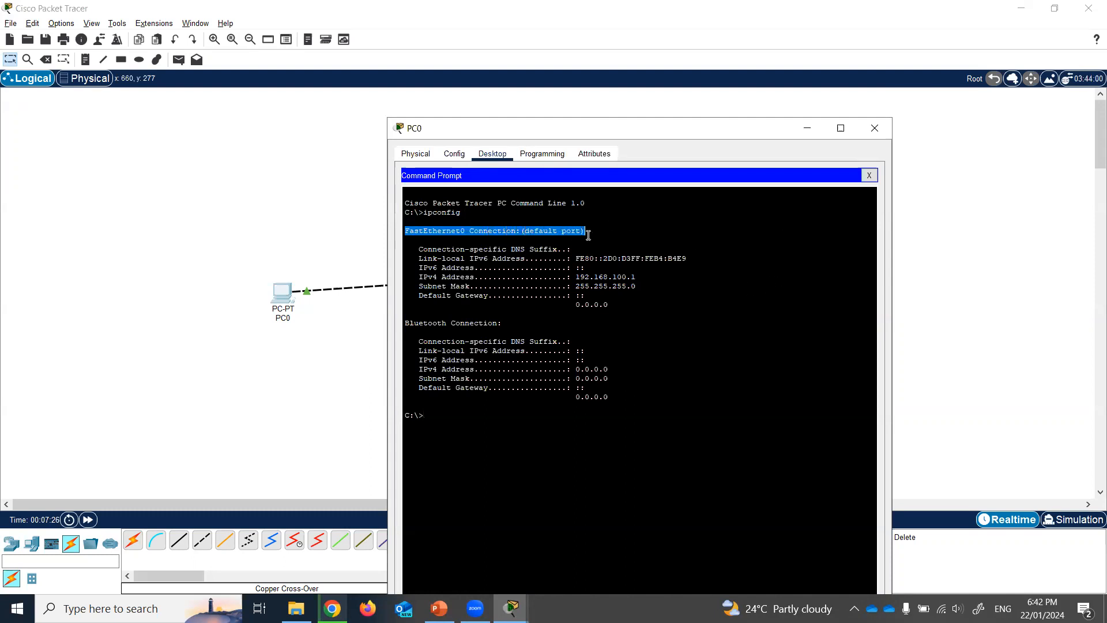
left_click_drag(408, 324, 526, 319)
left_click(535, 325)
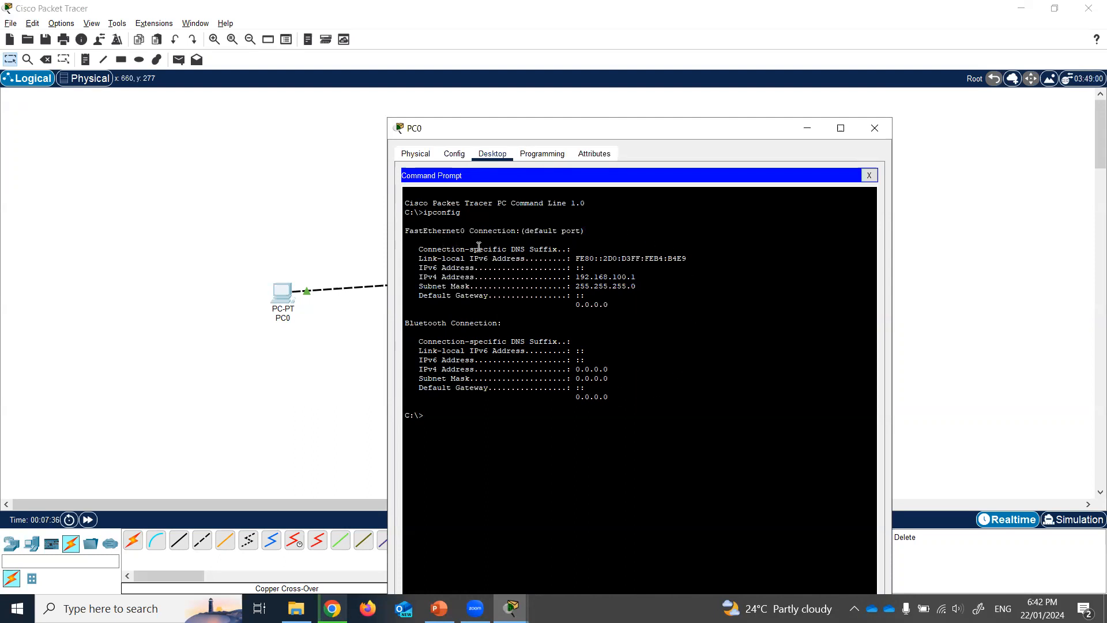
left_click_drag(423, 258, 709, 260)
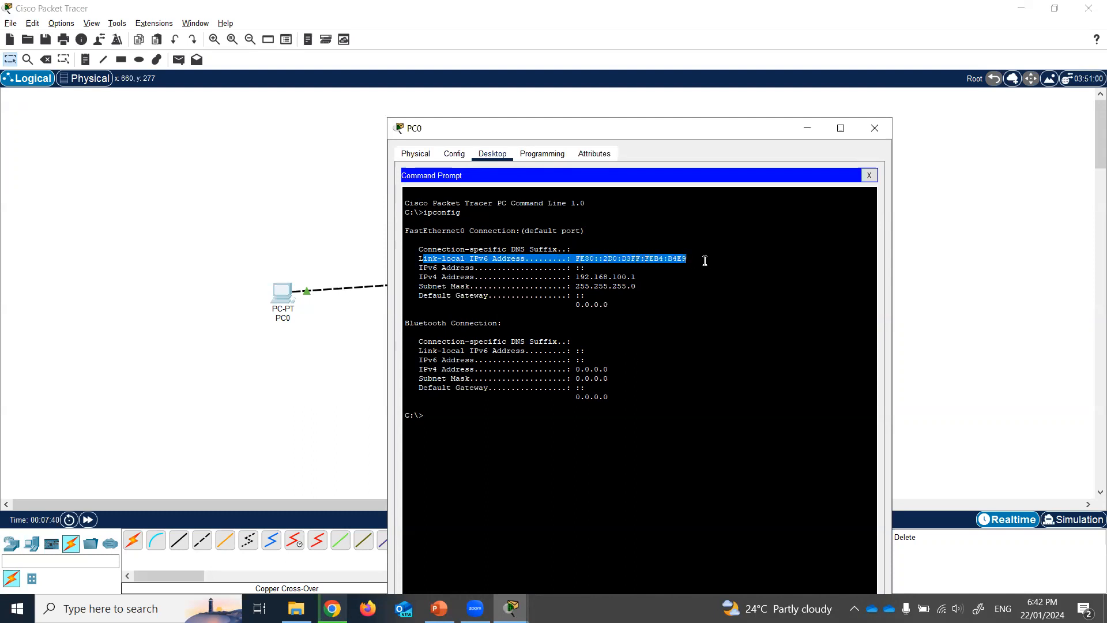
left_click_drag(420, 267, 652, 268)
left_click_drag(418, 276, 648, 276)
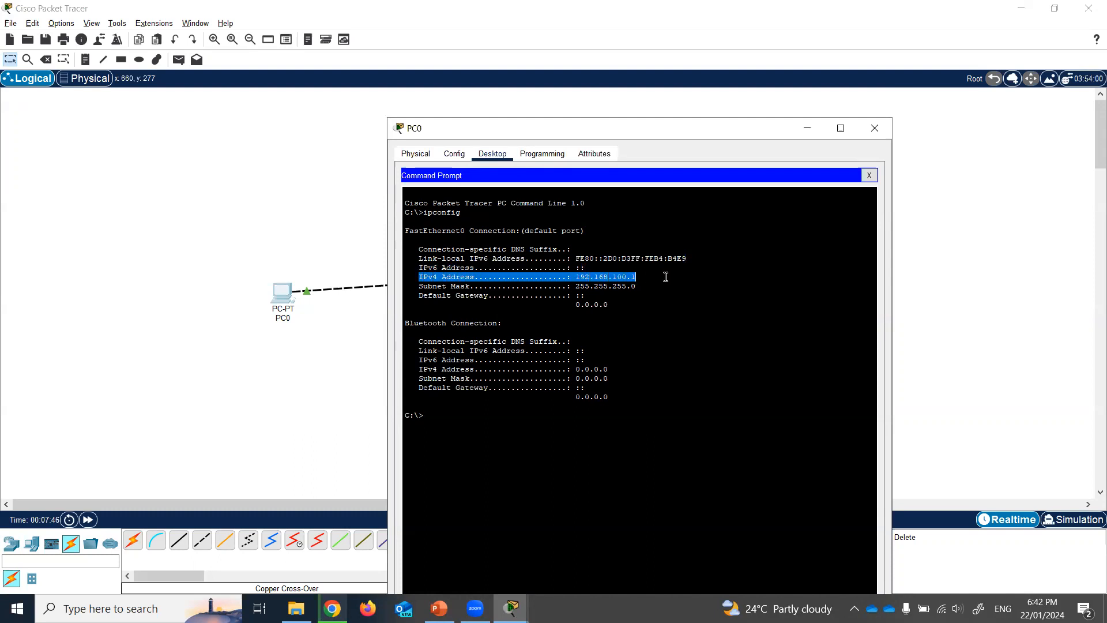
left_click_drag(478, 287, 711, 288)
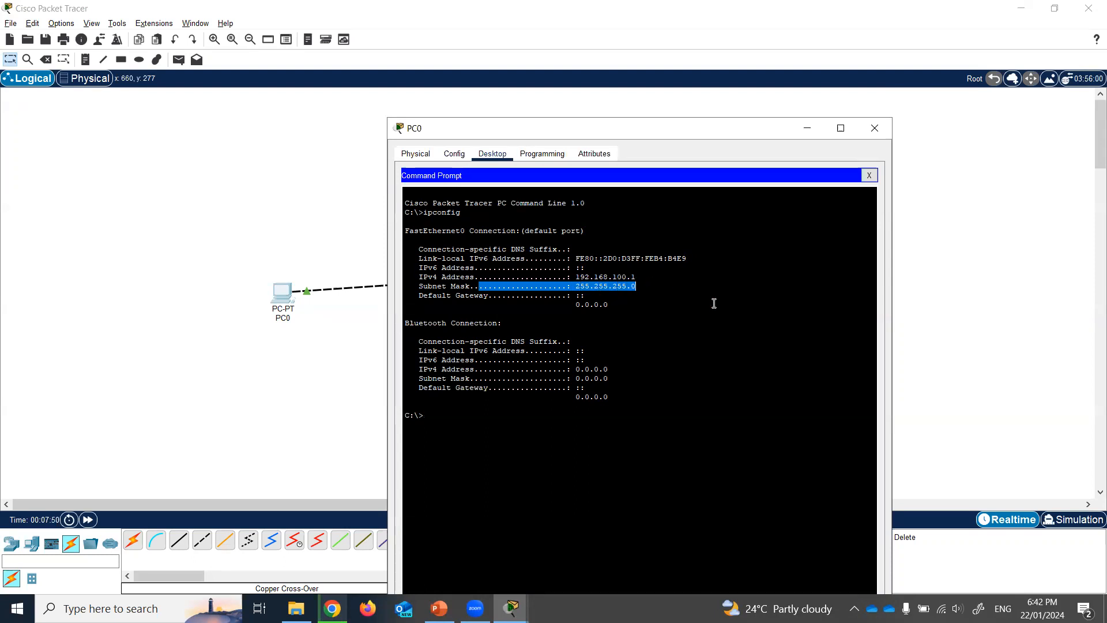
left_click(878, 128)
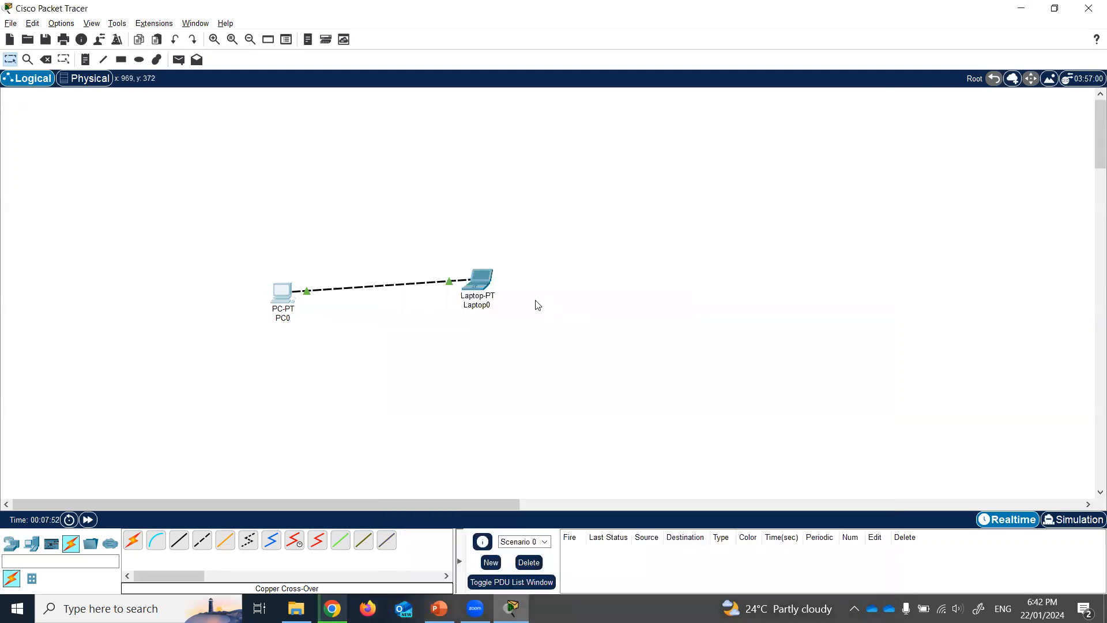
left_click(486, 294)
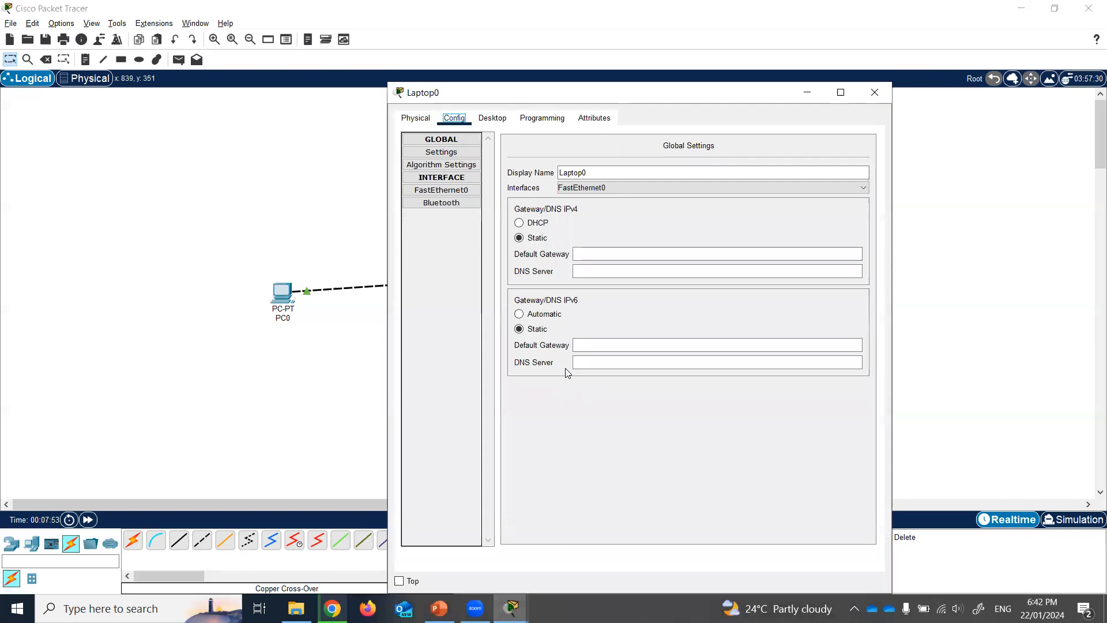
- Run ipconfig on Laptop0 and confirm its address 192.168.100.2
left_click(492, 118)
left_click(730, 155)
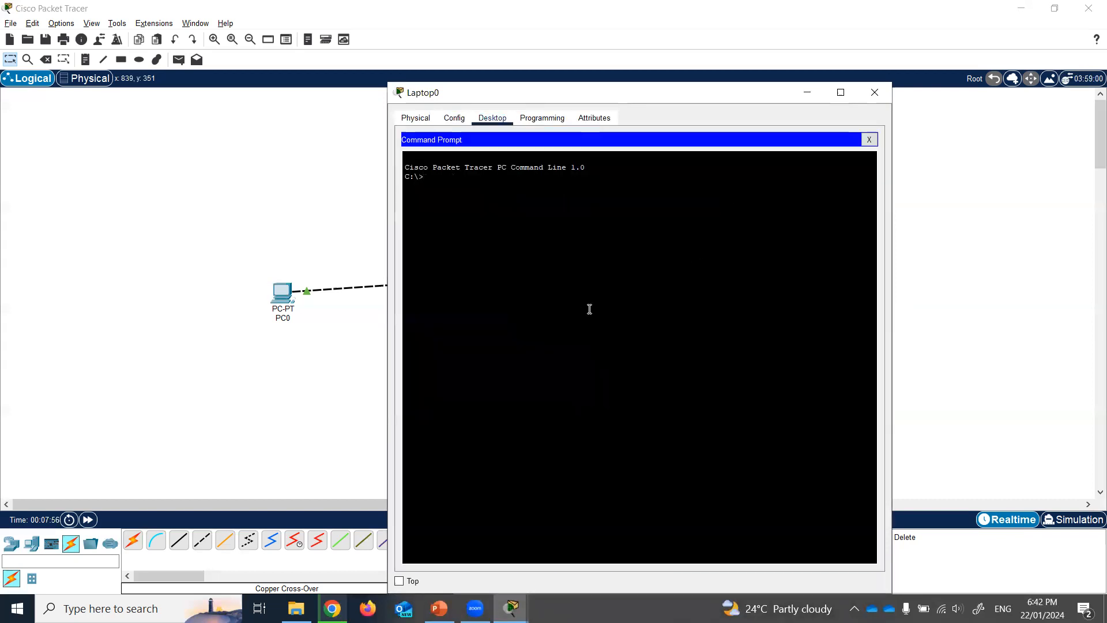
type("ipconfig")
key("Return")
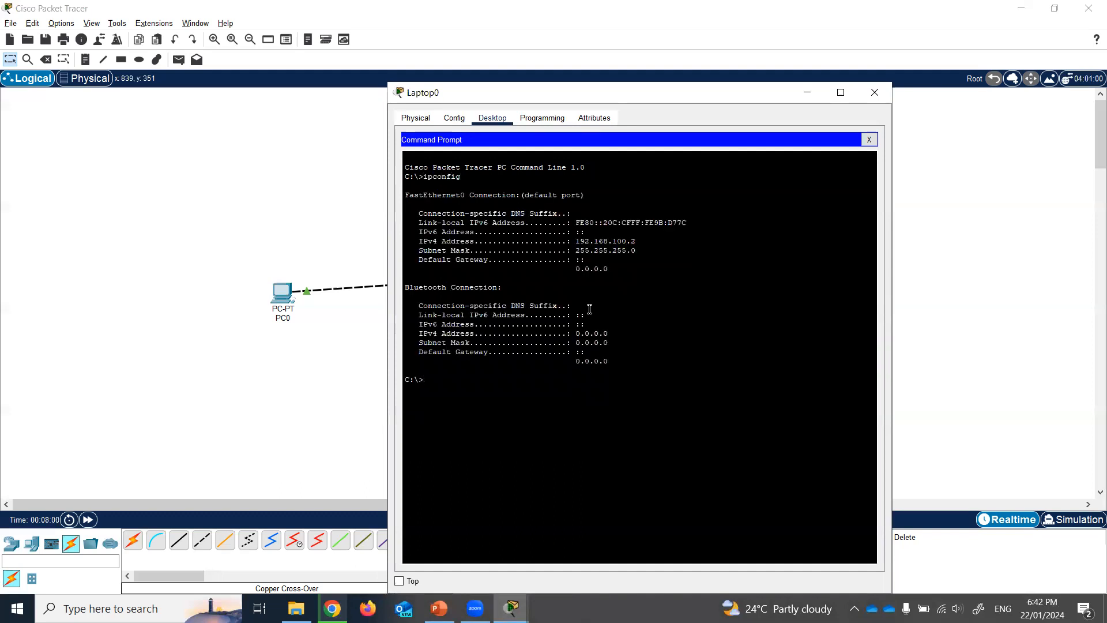
left_click_drag(567, 238, 659, 241)
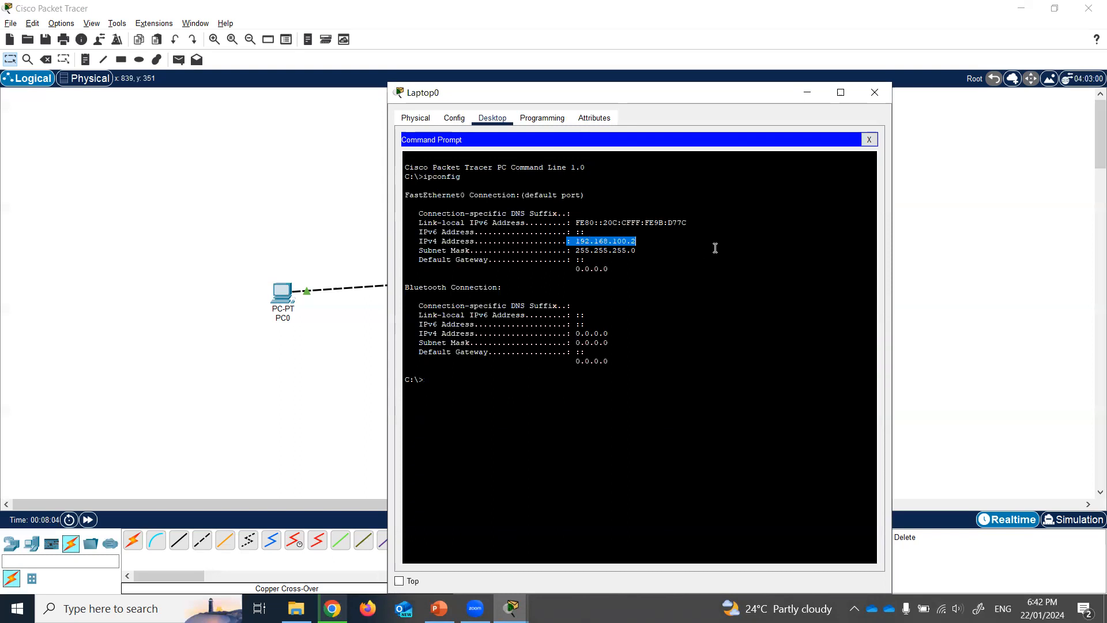
left_click(875, 94)
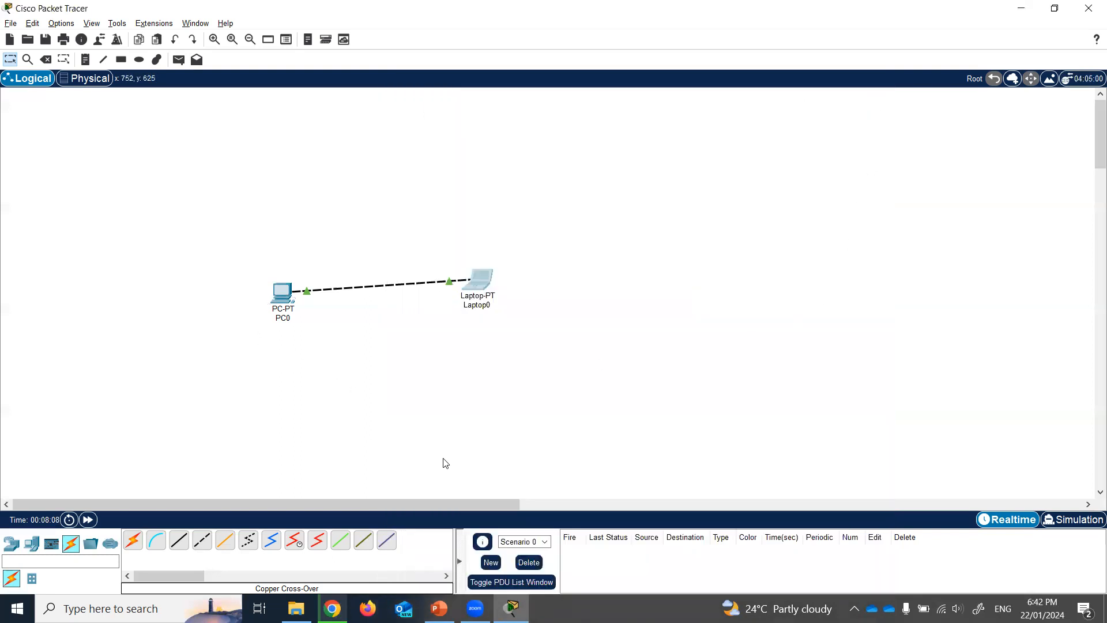
- Review the Useful Commands slide in PowerPoint, then return to Packet Tracer
left_click(439, 608)
scroll(127, 413, "down", 2)
left_click(102, 535)
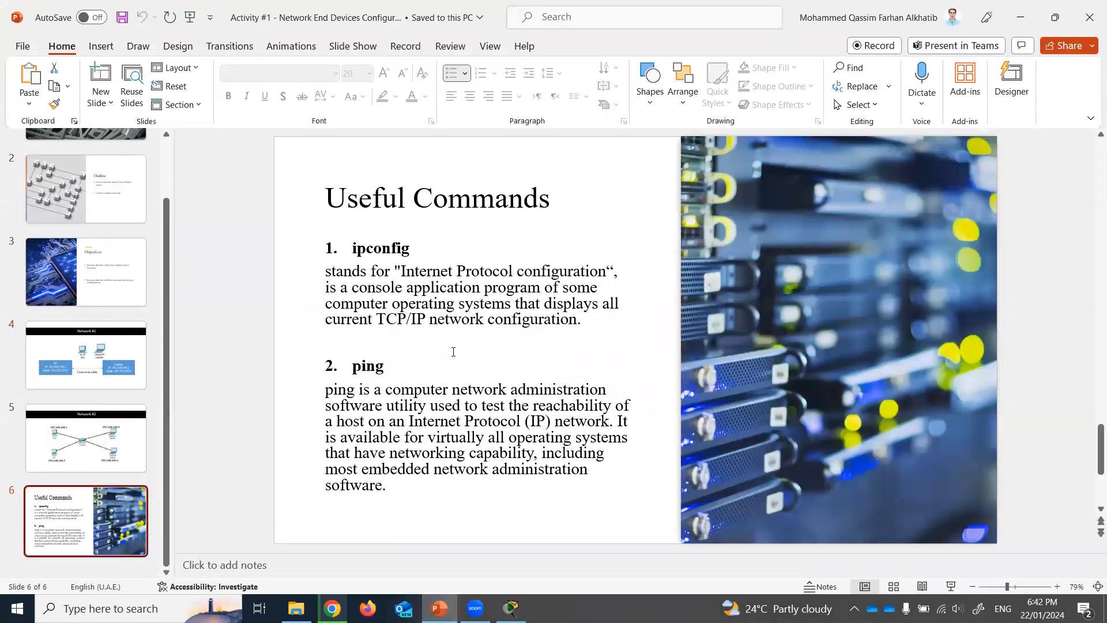
left_click(510, 608)
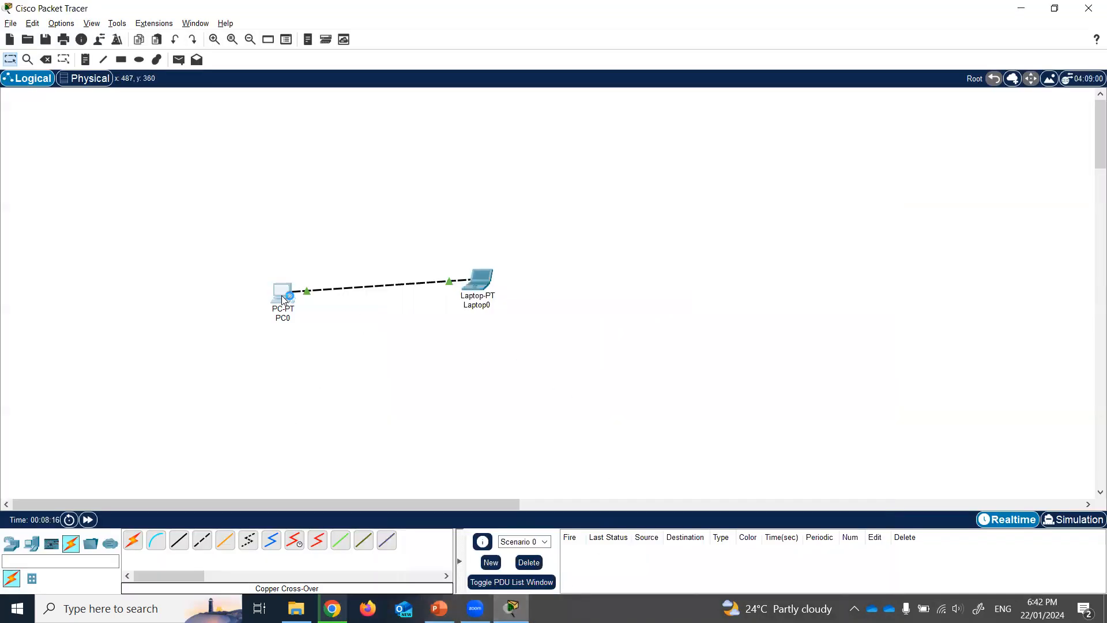
- Ping 192.168.100.2 from PC0's Command Prompt
left_click(282, 298)
left_click(730, 157)
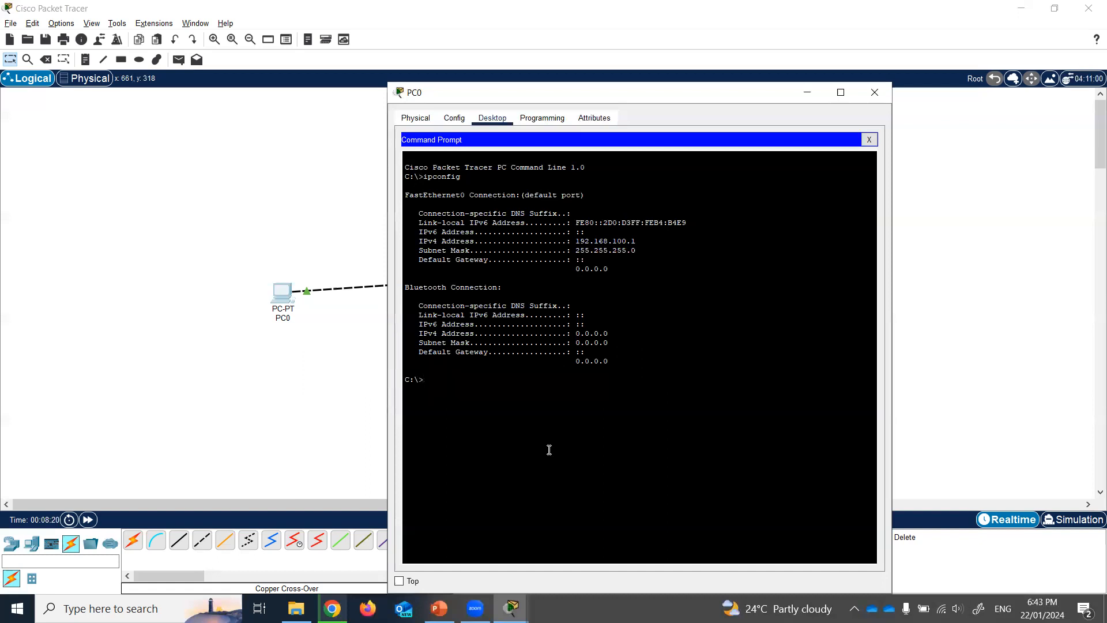
type("ping 192.168.100.2")
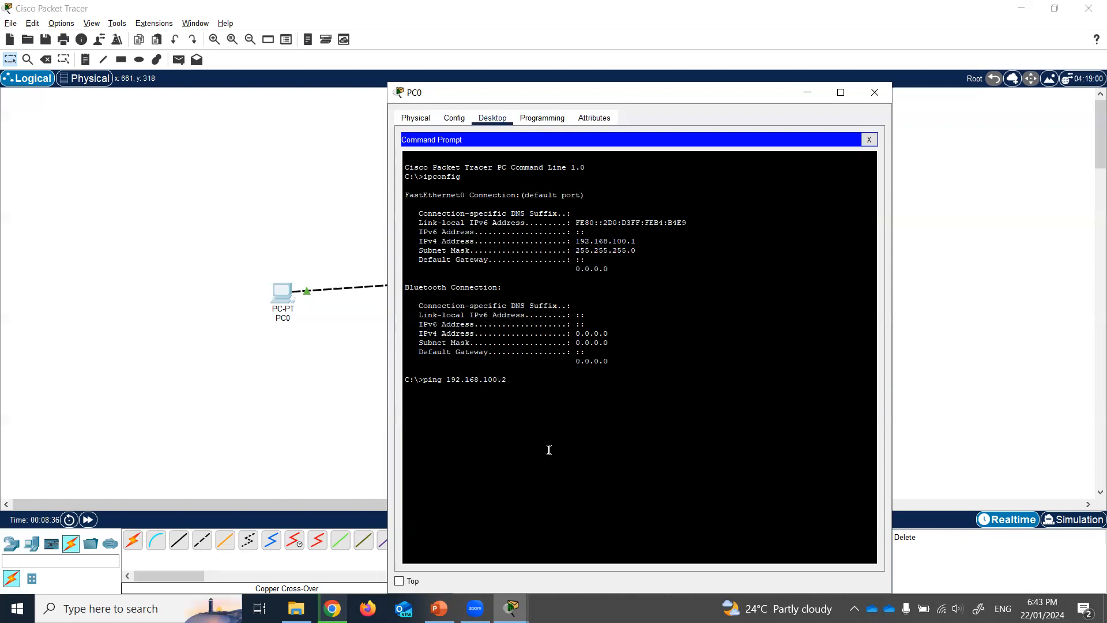
key("Return")
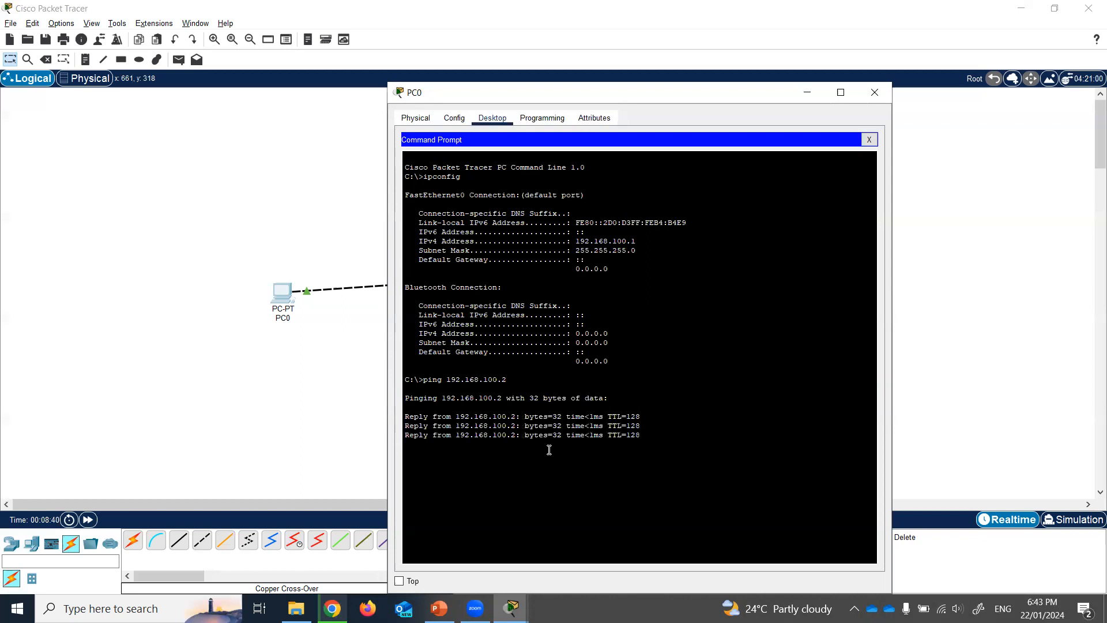
- Highlight the ping replies, the sent/received statistics and the round-trip times
left_click_drag(428, 416, 469, 410)
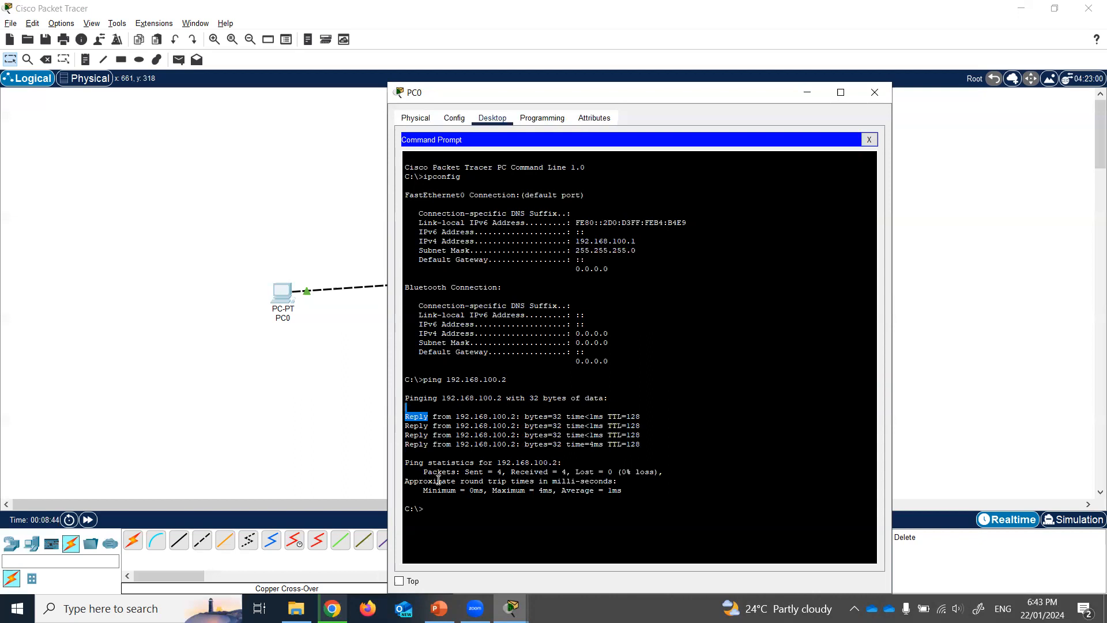
left_click(468, 471)
left_click_drag(463, 472, 562, 464)
left_click(612, 471)
left_click_drag(619, 480, 677, 474)
left_click(701, 501)
- Box-select and delete PC0, Laptop0 and their cable, then bring up the Network #2 slide
left_click(874, 93)
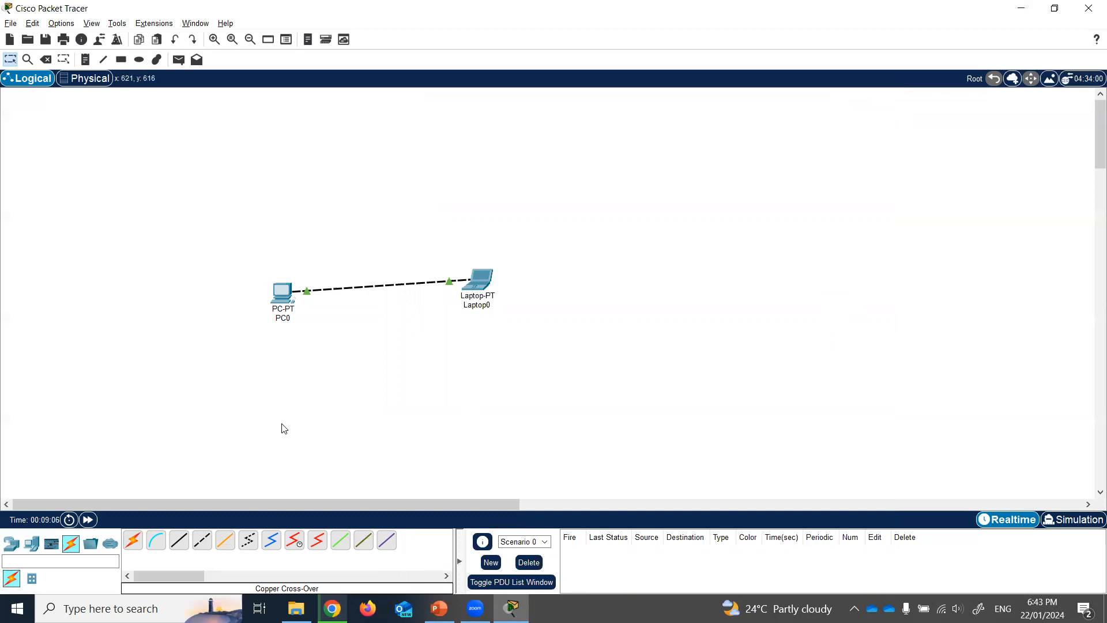
left_click_drag(211, 237, 591, 404)
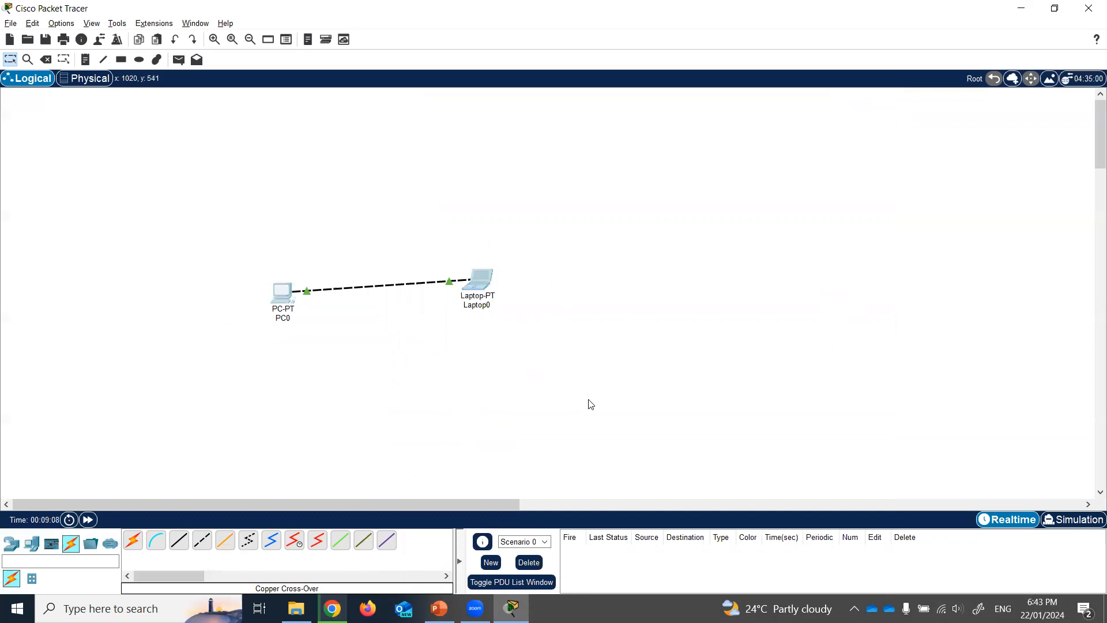
key("Delete")
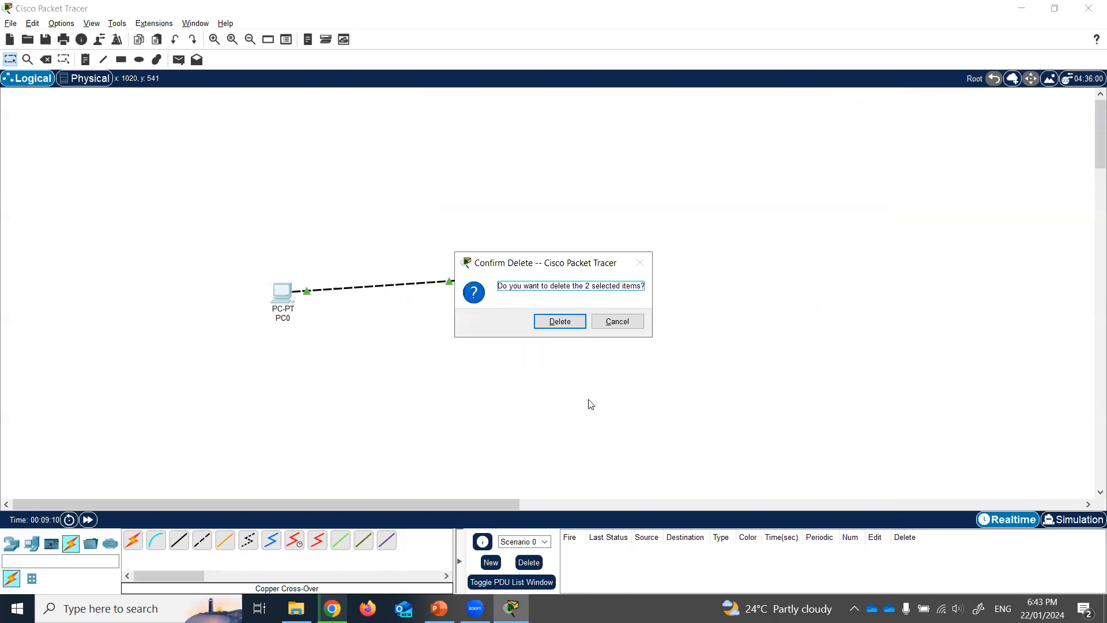
left_click(562, 325)
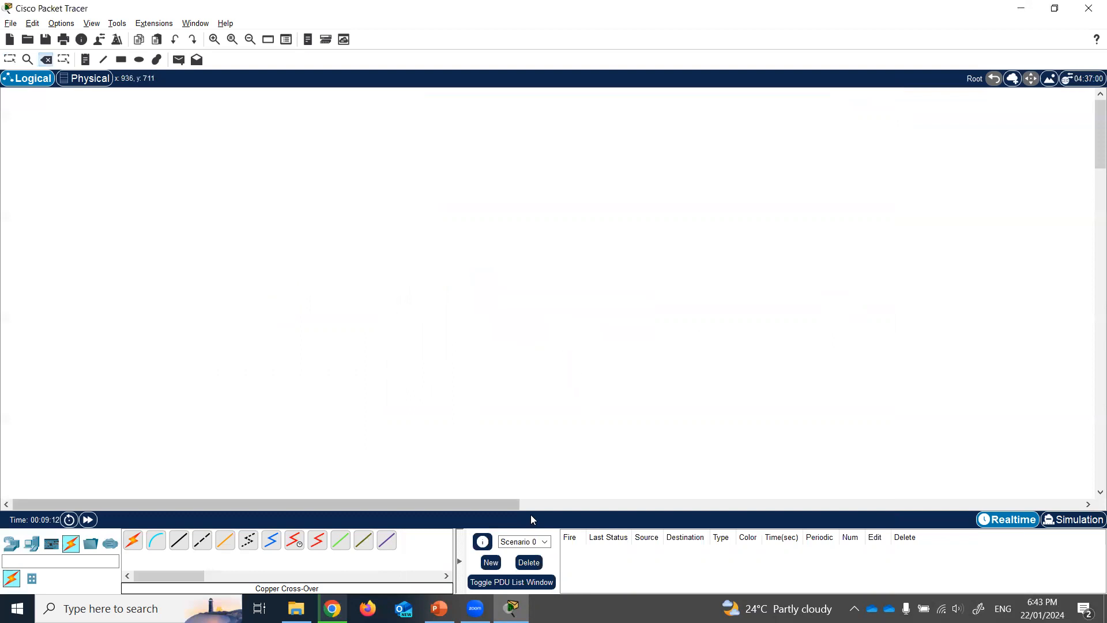
left_click(511, 608)
left_click(59, 441)
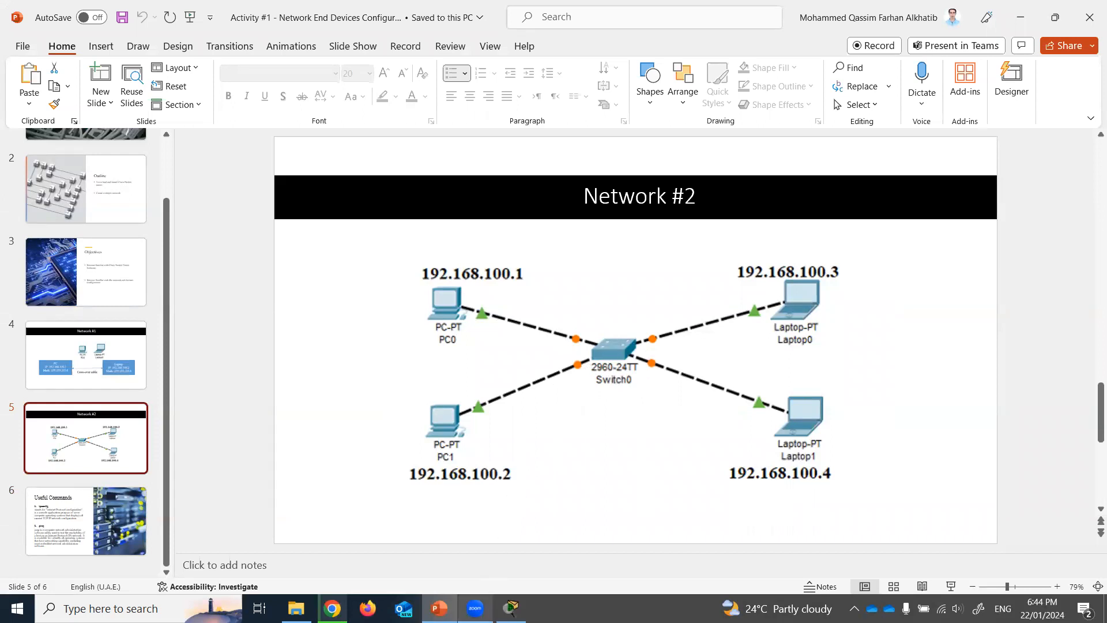
- Return from the Network #2 slide to Packet Tracer's empty workspace
left_click(511, 608)
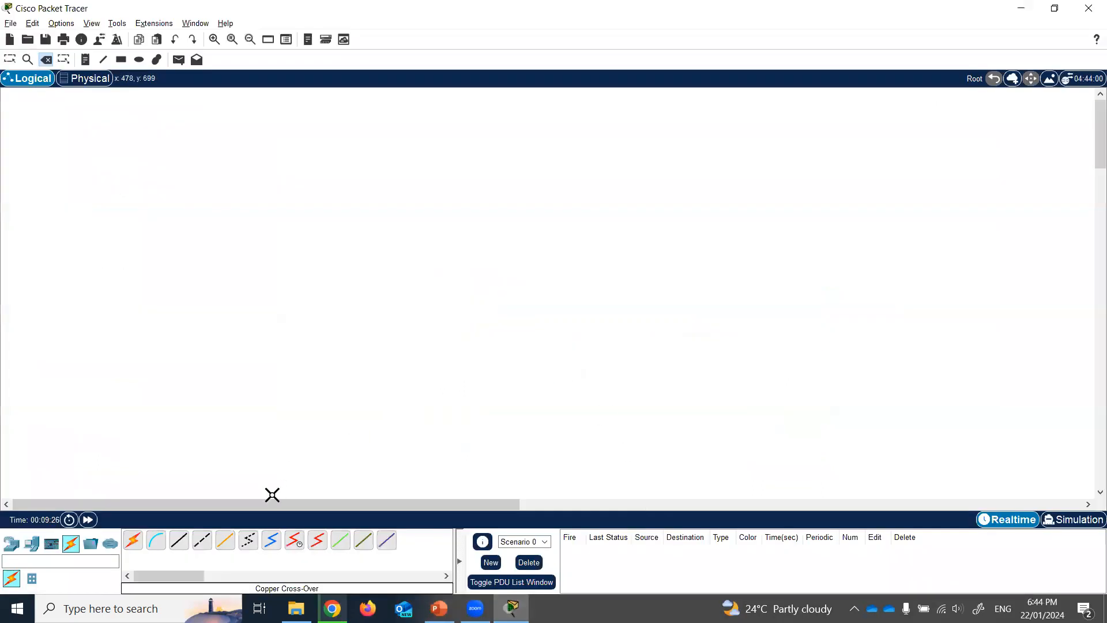
- Place two generic PCs from End Devices, PC2 and PC3 below it
left_click(13, 540)
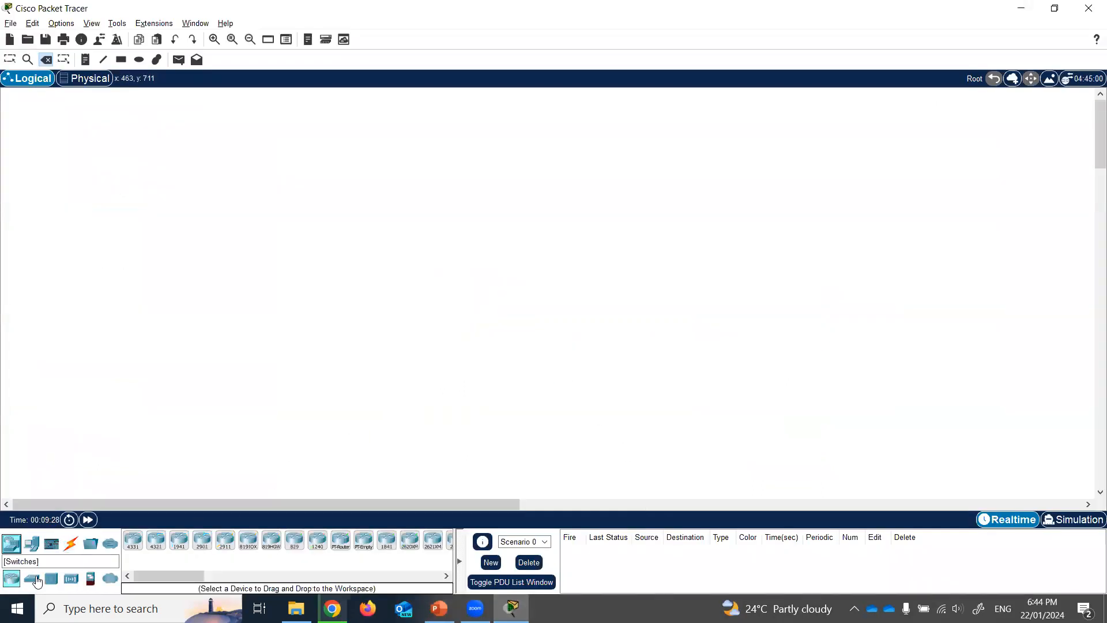
left_click(32, 543)
left_click(132, 539)
left_click(183, 268)
left_click(133, 540)
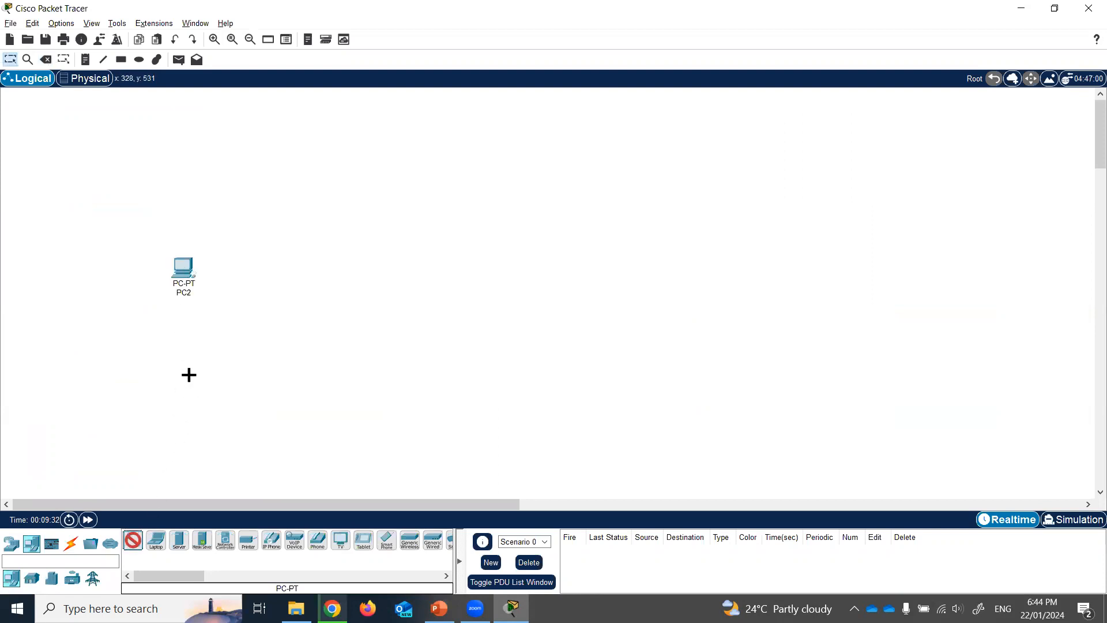
left_click(173, 369)
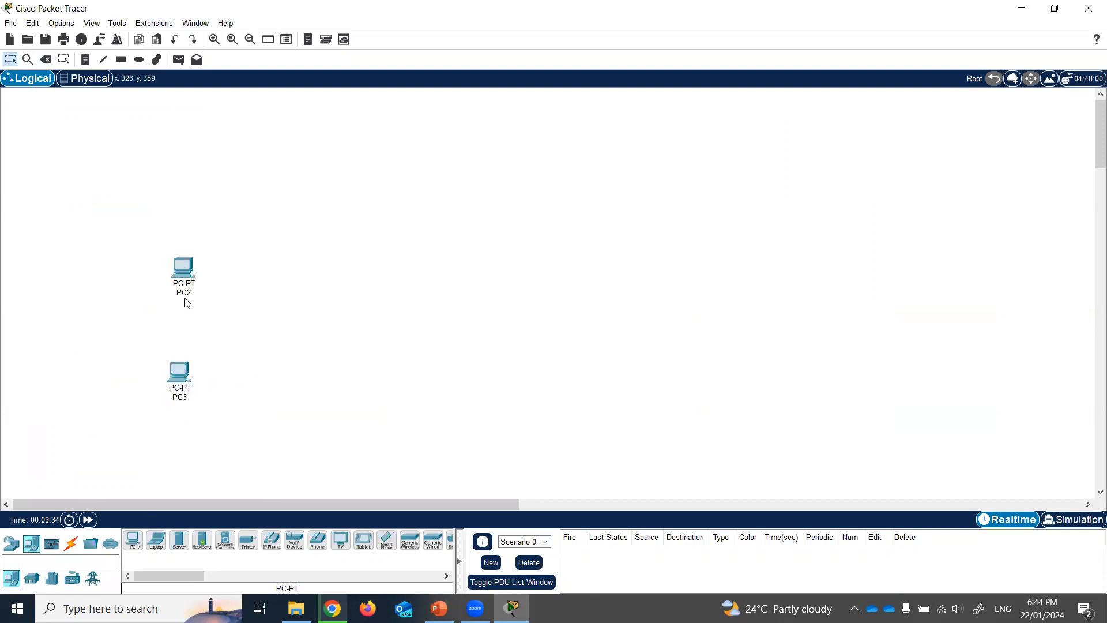
- Remove the extra PC4 that was placed by mistake, confirming the deletion
left_click(133, 540)
left_click(106, 245)
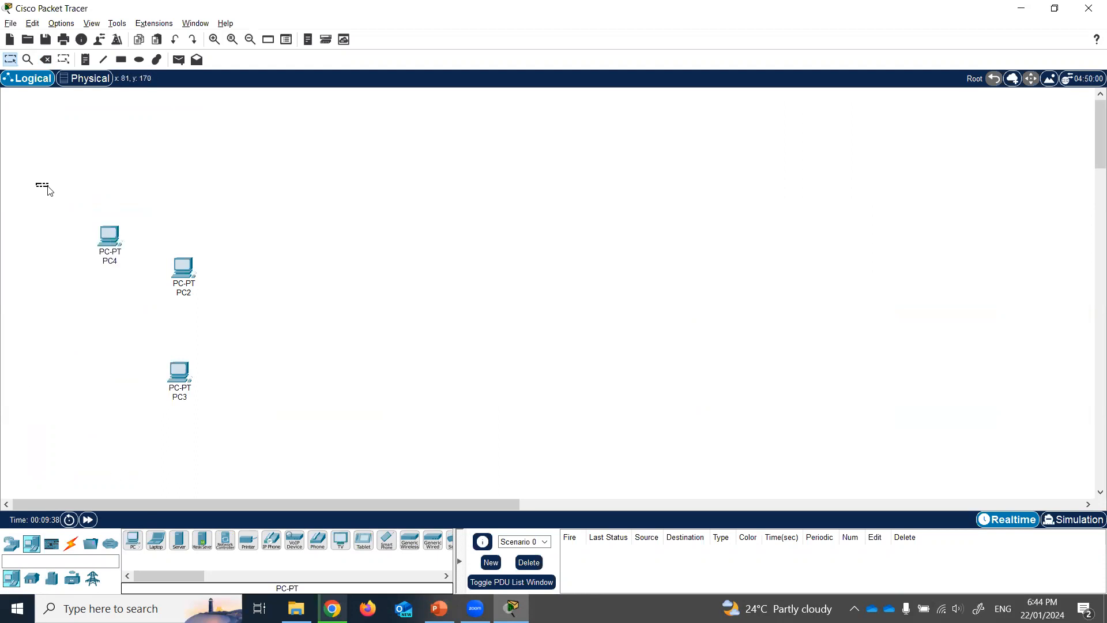
key("Delete")
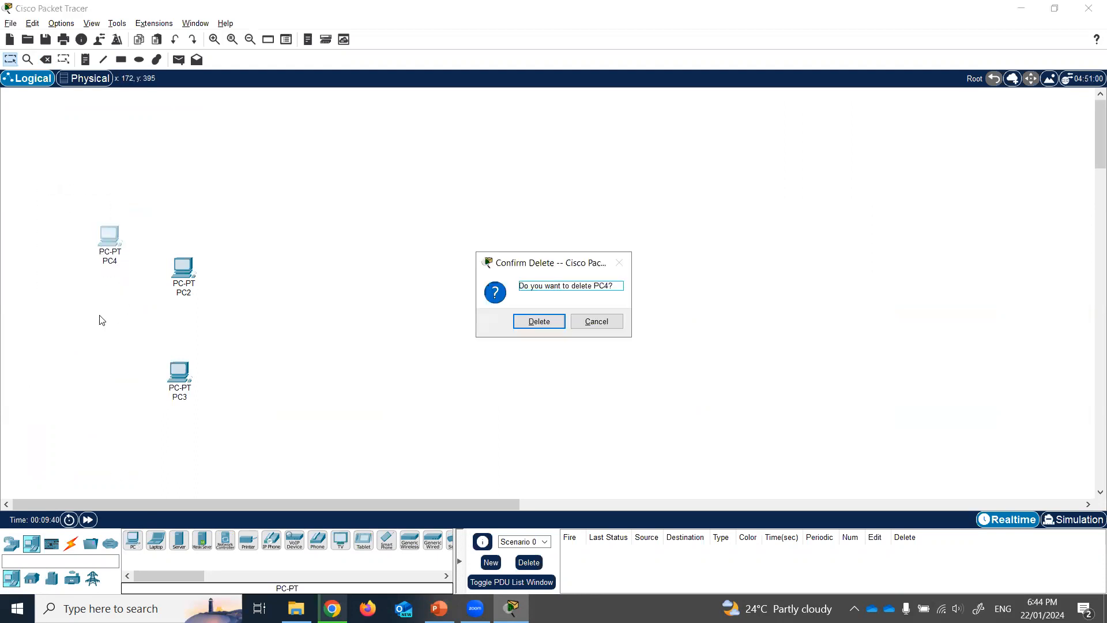
left_click(526, 314)
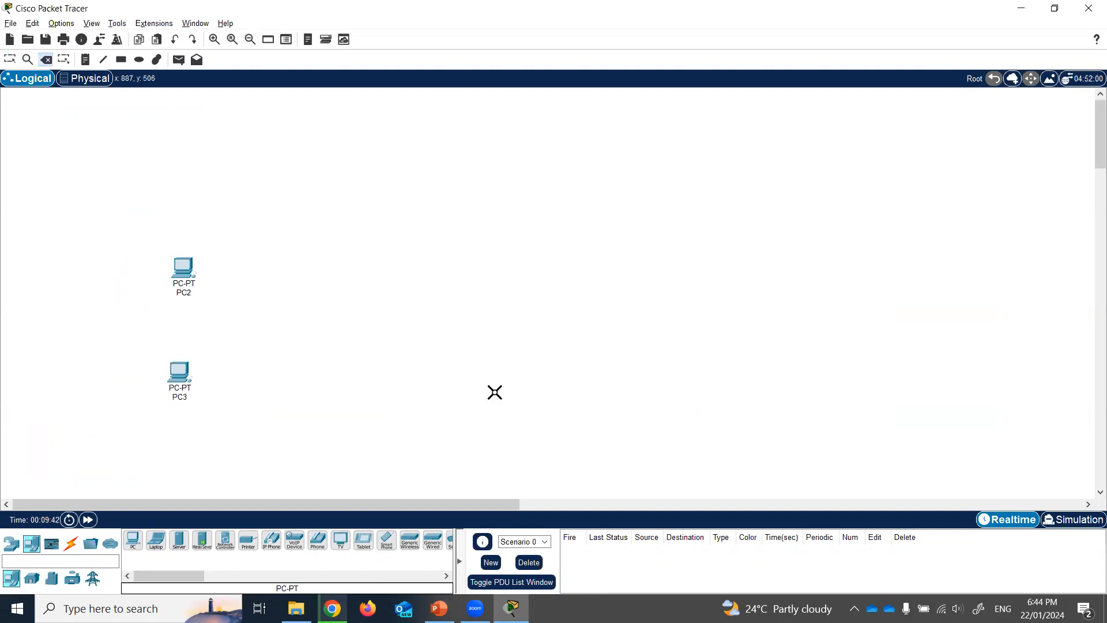
- Place Laptop1 and Laptop2 to the right of the PCs, one above the other
left_click(155, 542)
left_click(389, 255)
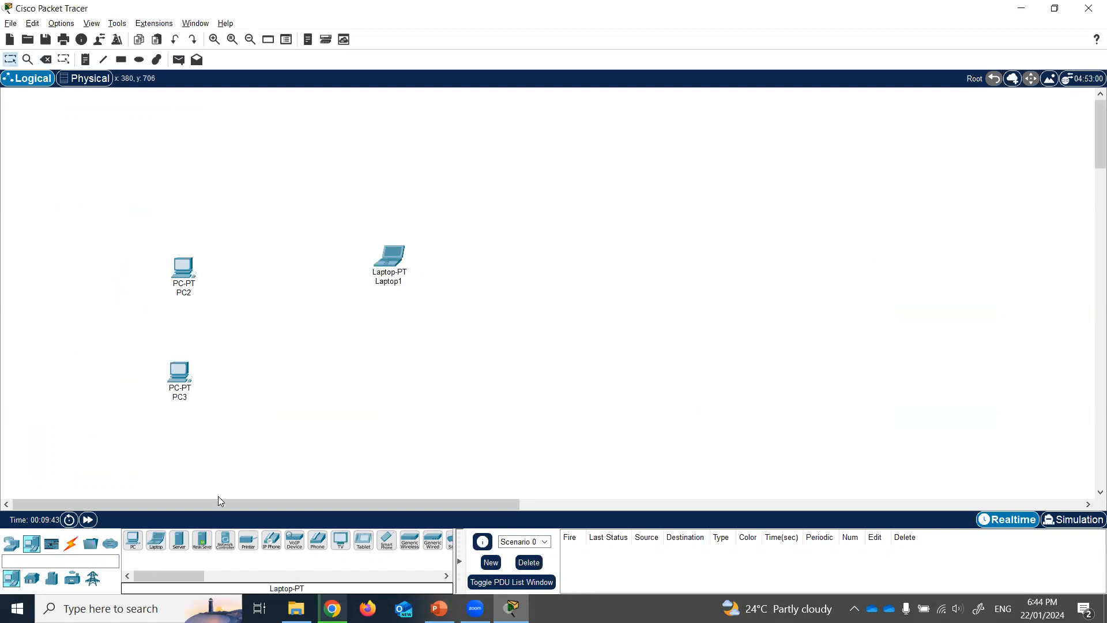
left_click(155, 541)
left_click(385, 380)
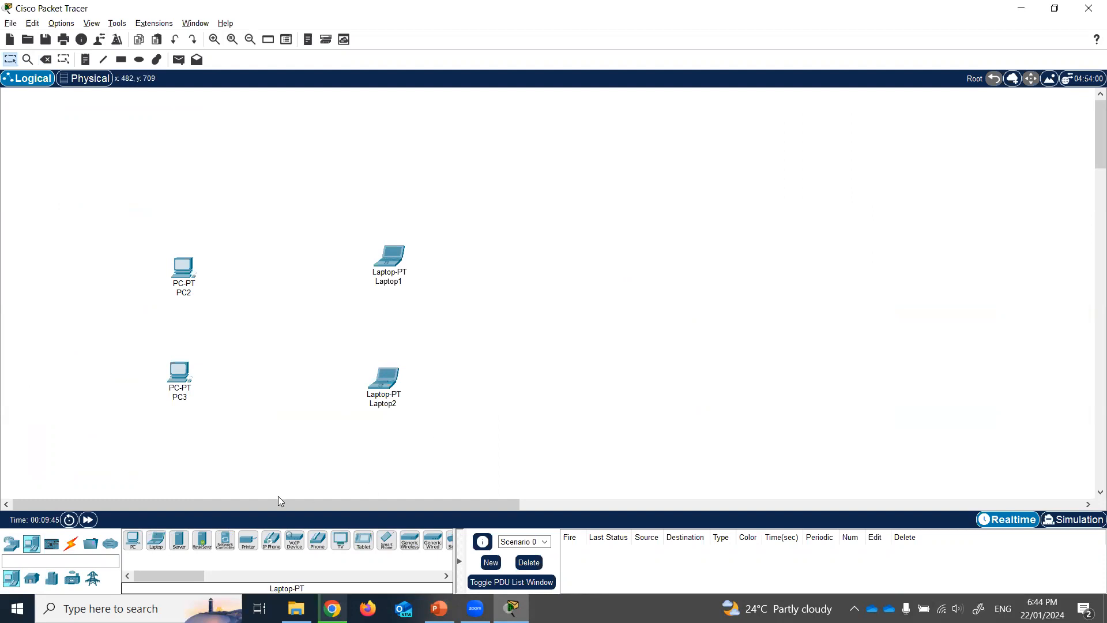
left_click(475, 608)
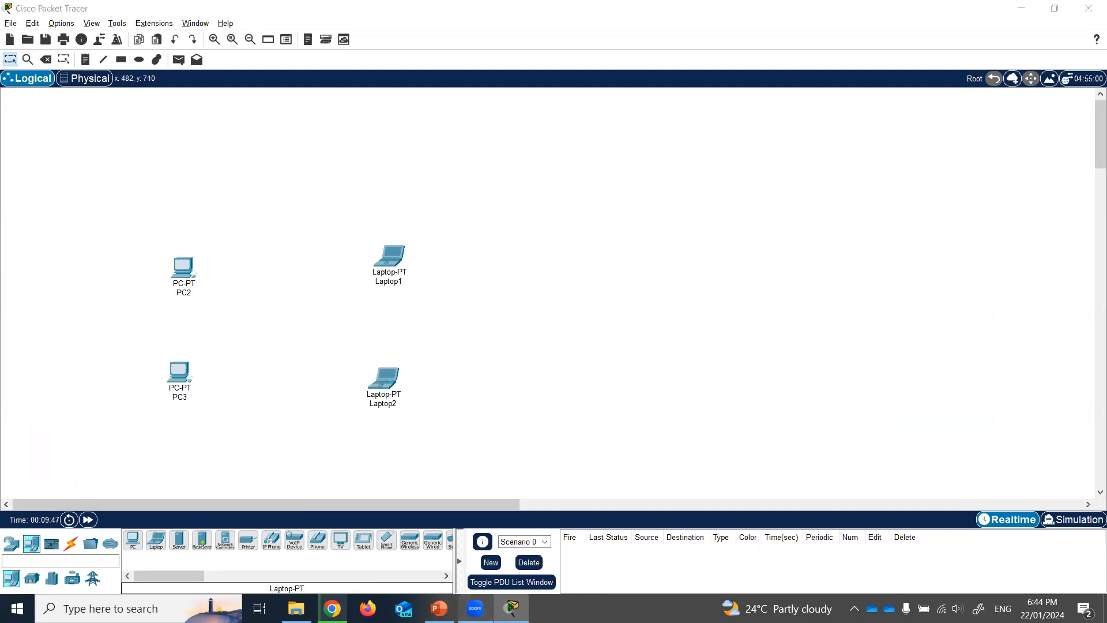
left_click(511, 608)
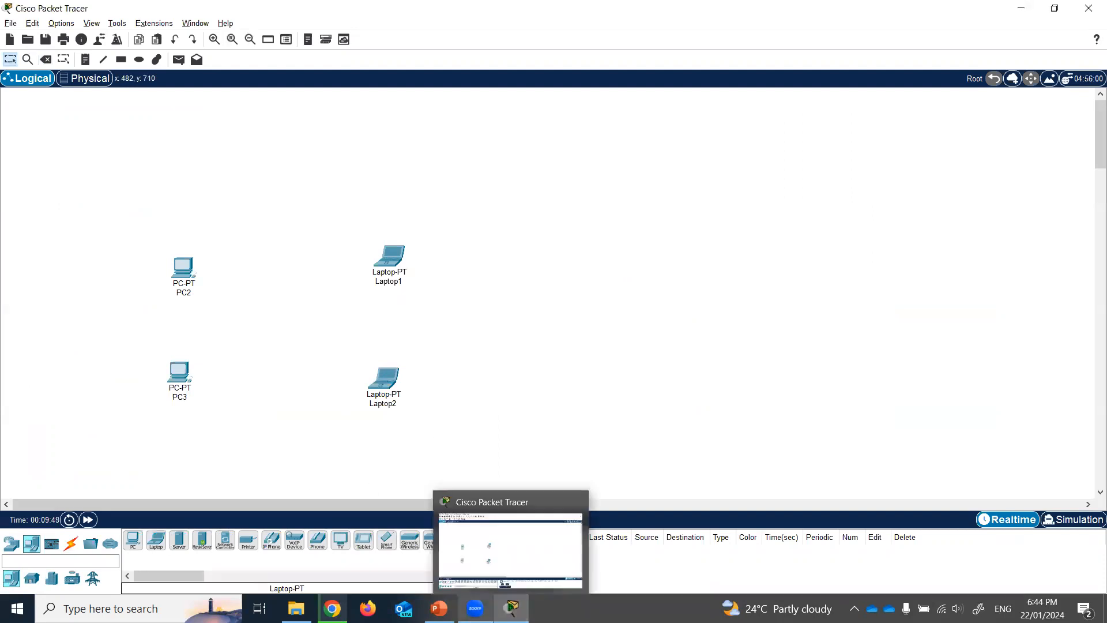
- Check the Network #2 slide's switch and select the matching 2960 from Switches
left_click(438, 608)
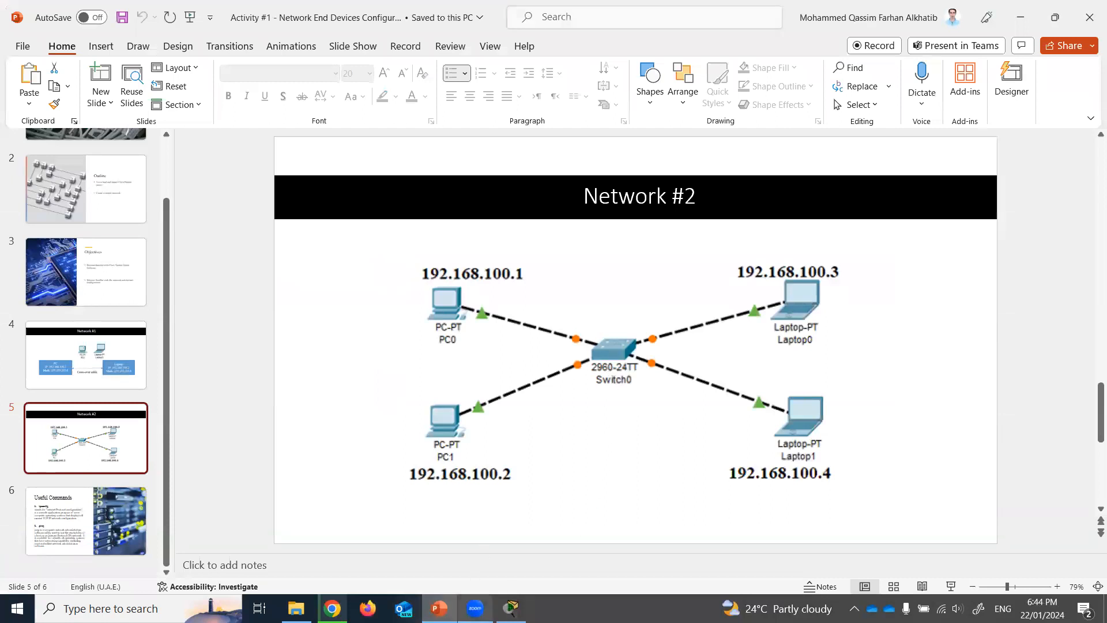
left_click(510, 608)
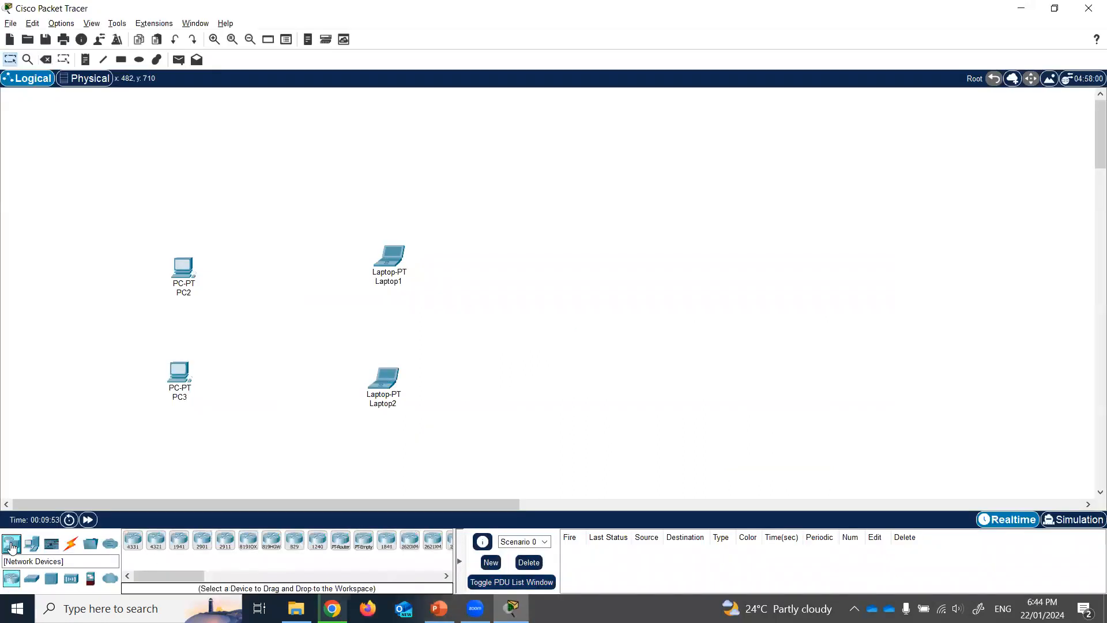
left_click(32, 578)
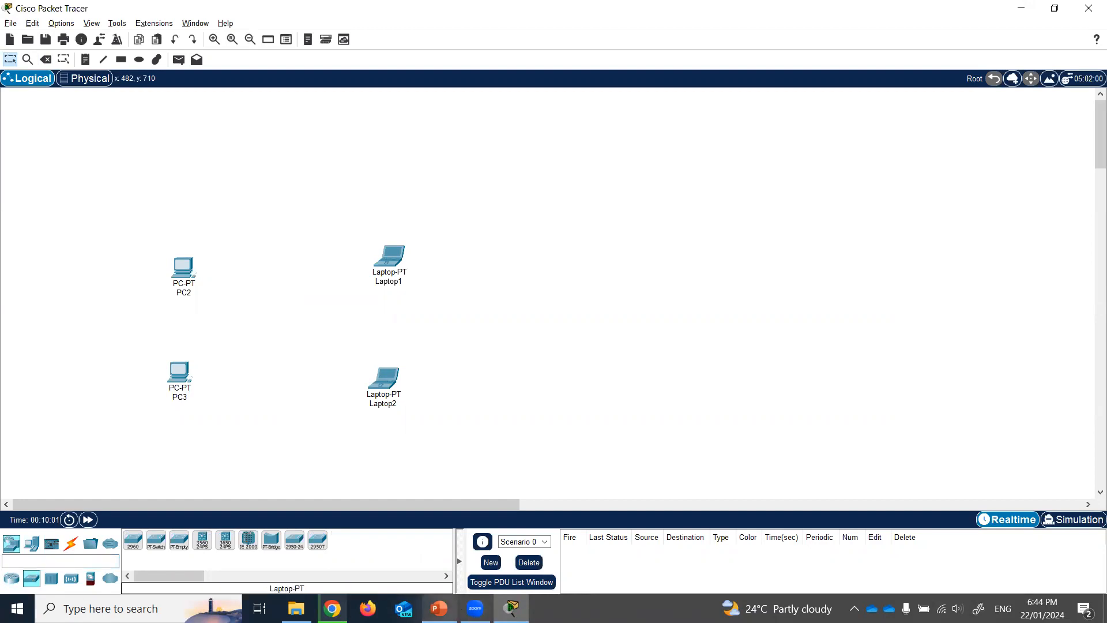
left_click(439, 608)
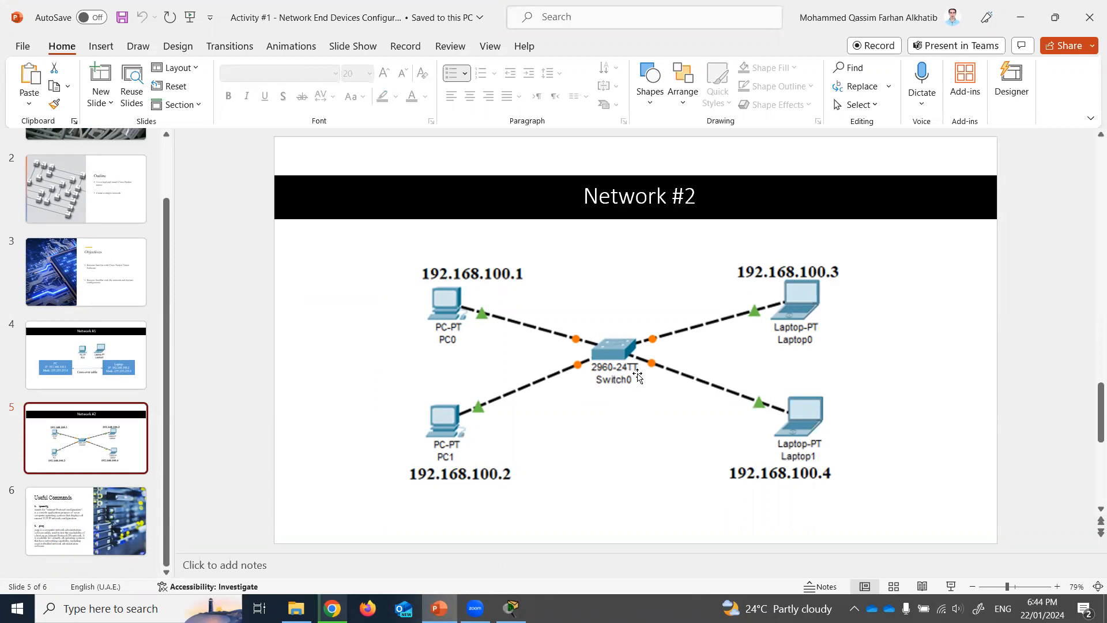
left_click(441, 607)
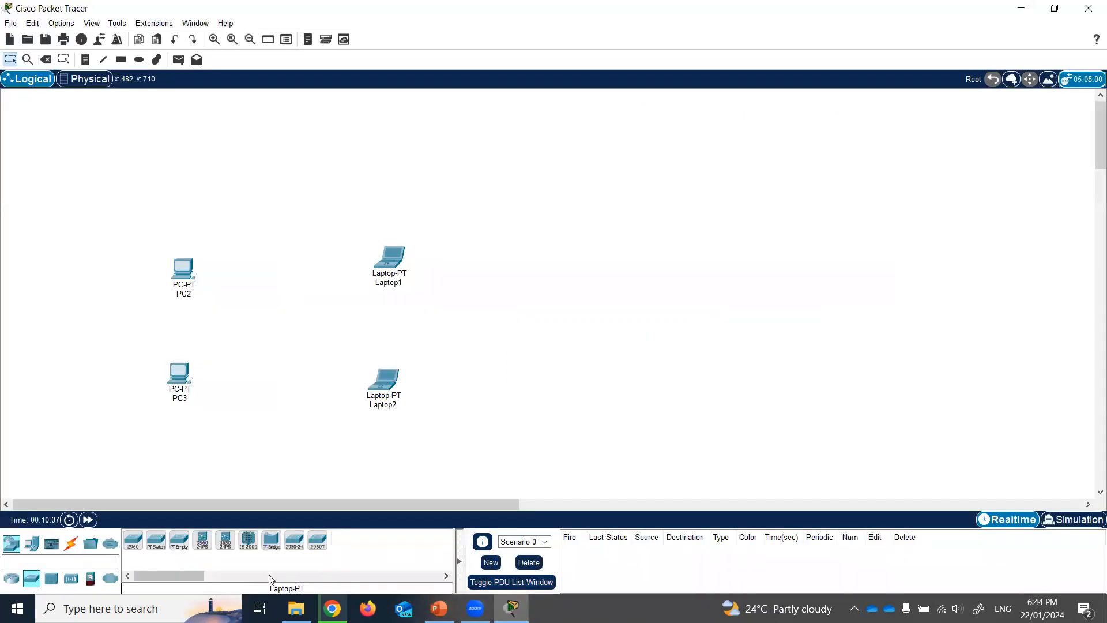
left_click(133, 545)
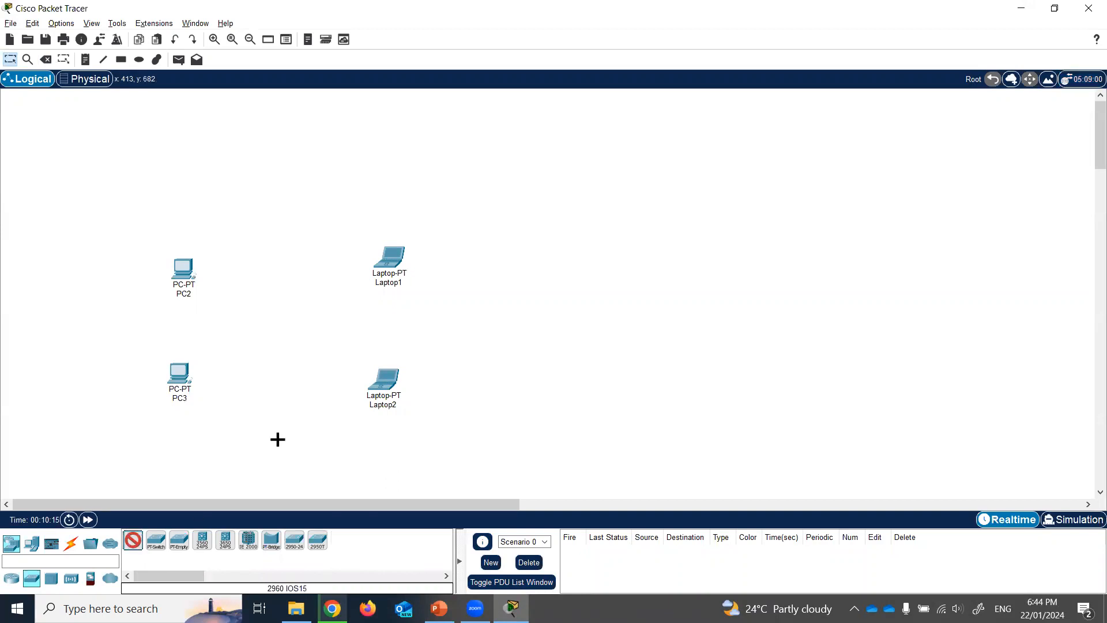
- Drop 2960 Switch0 between the PCs and laptops and inspect its device window
left_click(277, 333)
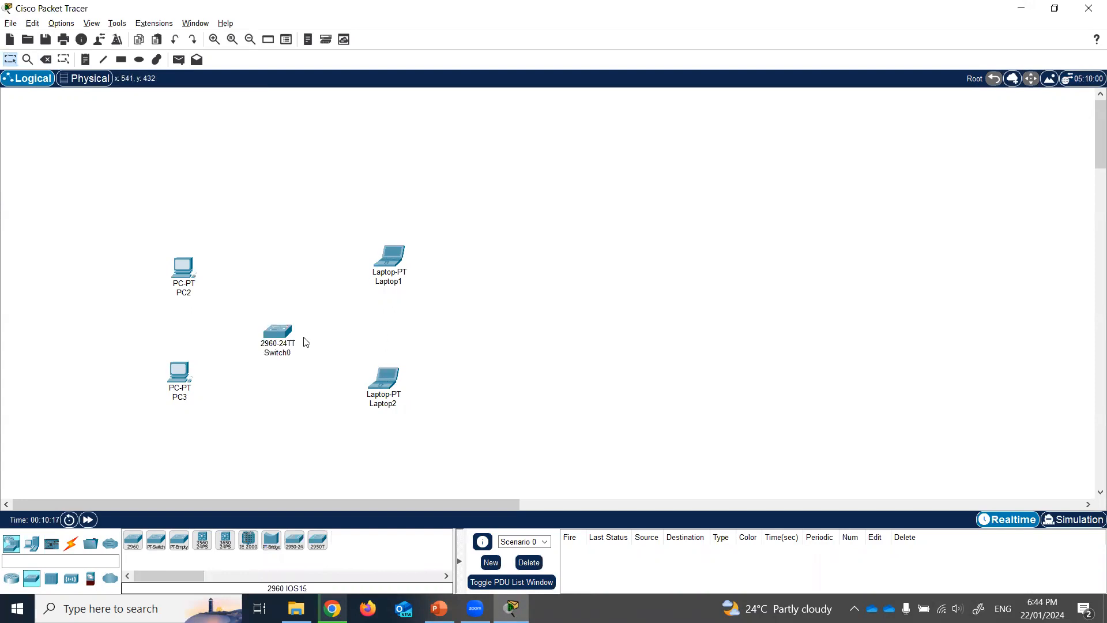
left_click(285, 334)
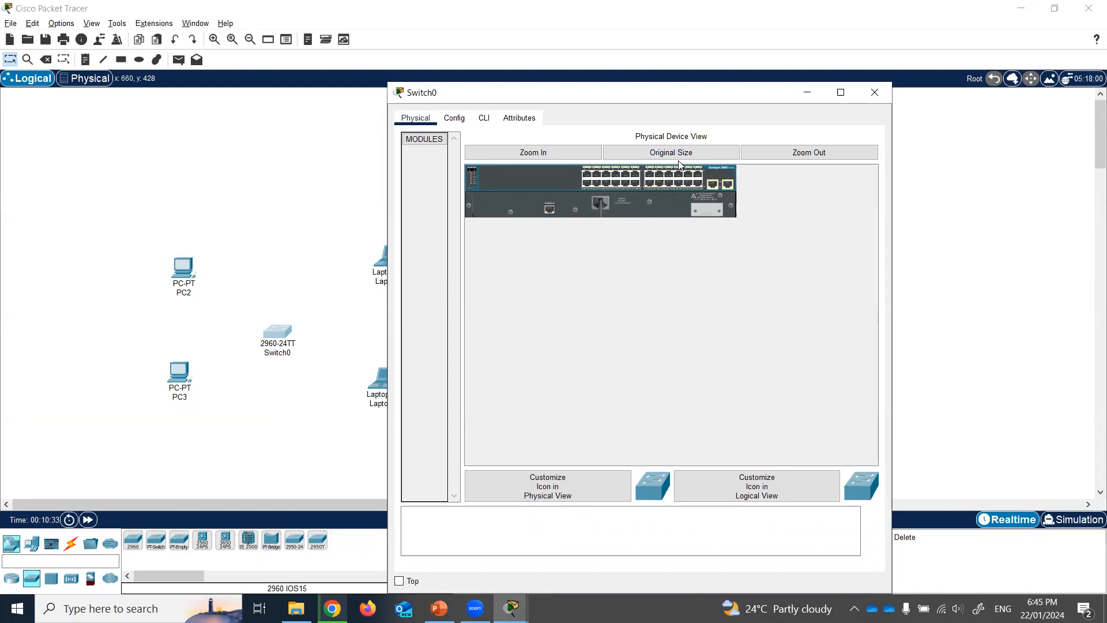
left_click(874, 92)
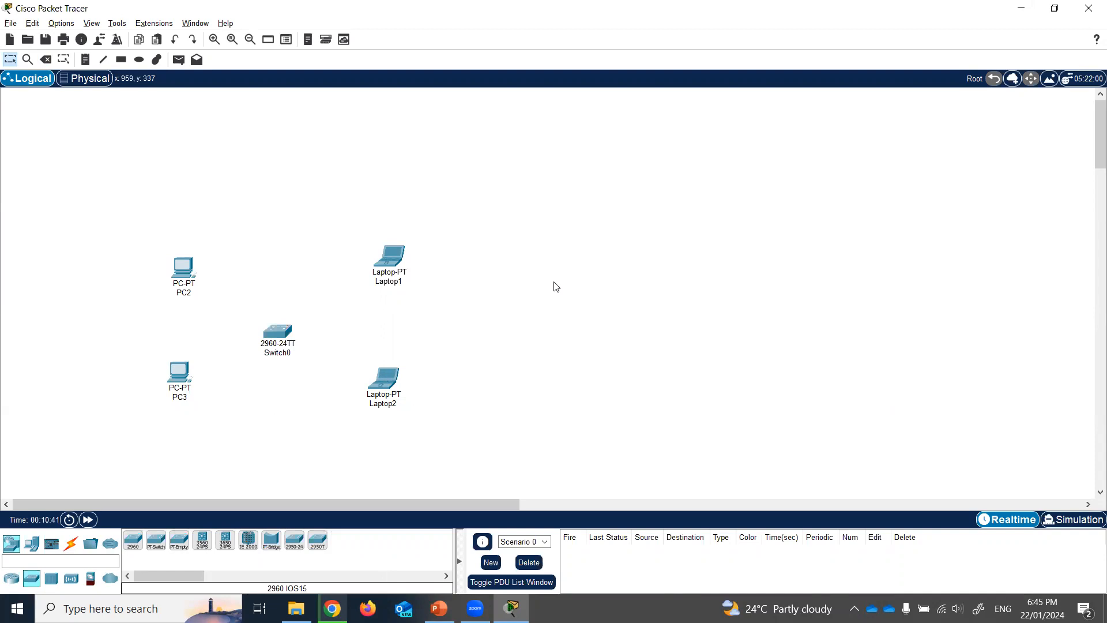
left_click(186, 275)
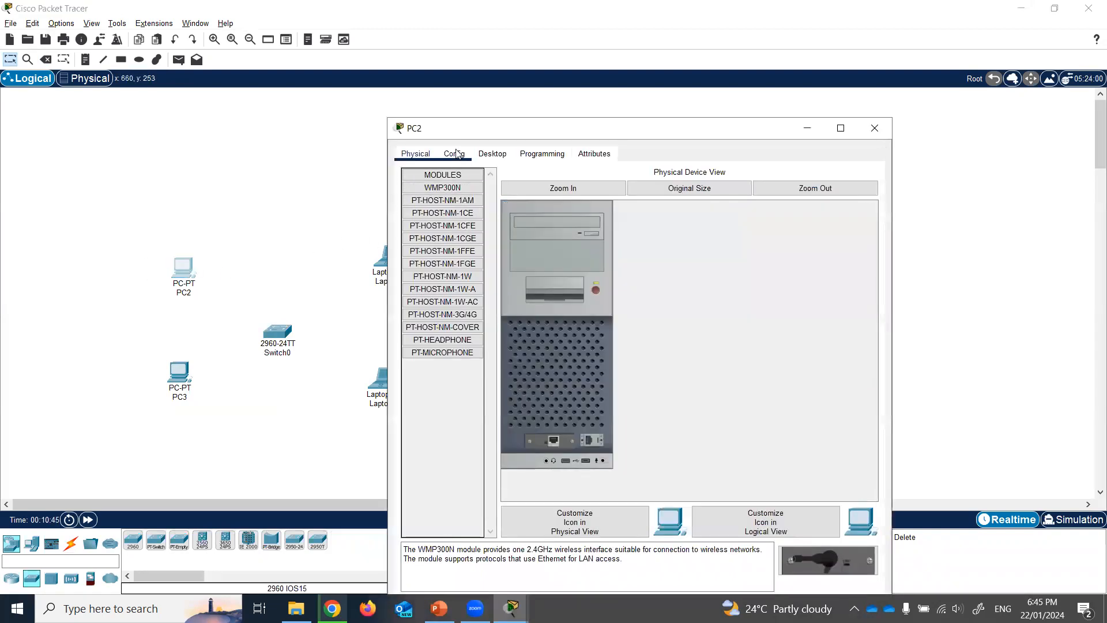
- Give PC2's FastEthernet0 address 192.168.100.1 with mask 255.255.255.0, correcting a typo
left_click(456, 153)
left_click(464, 227)
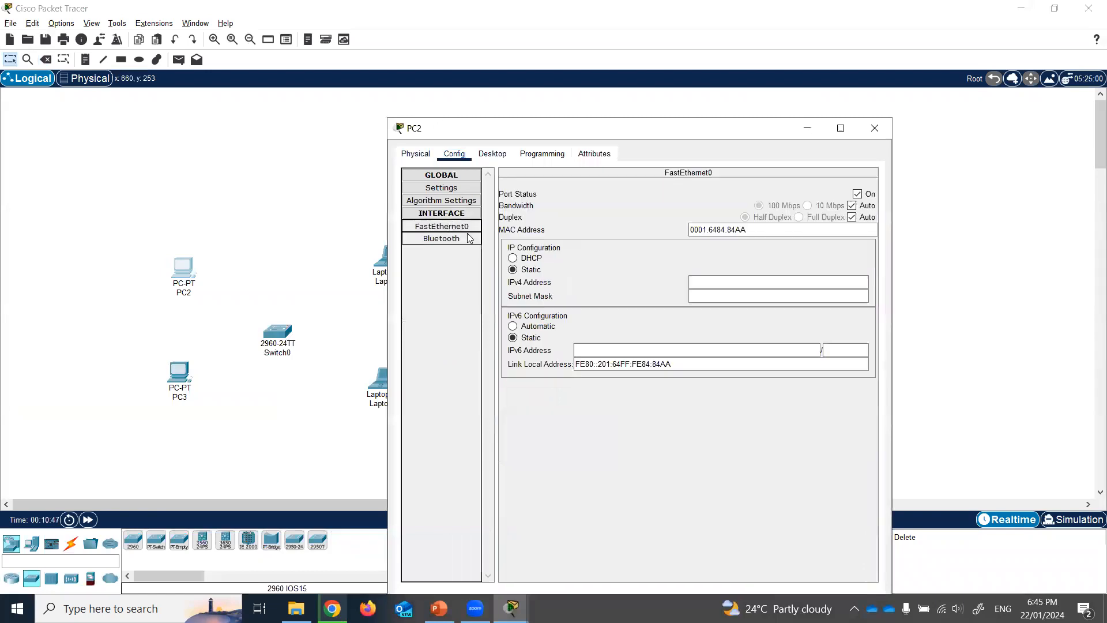
left_click(439, 608)
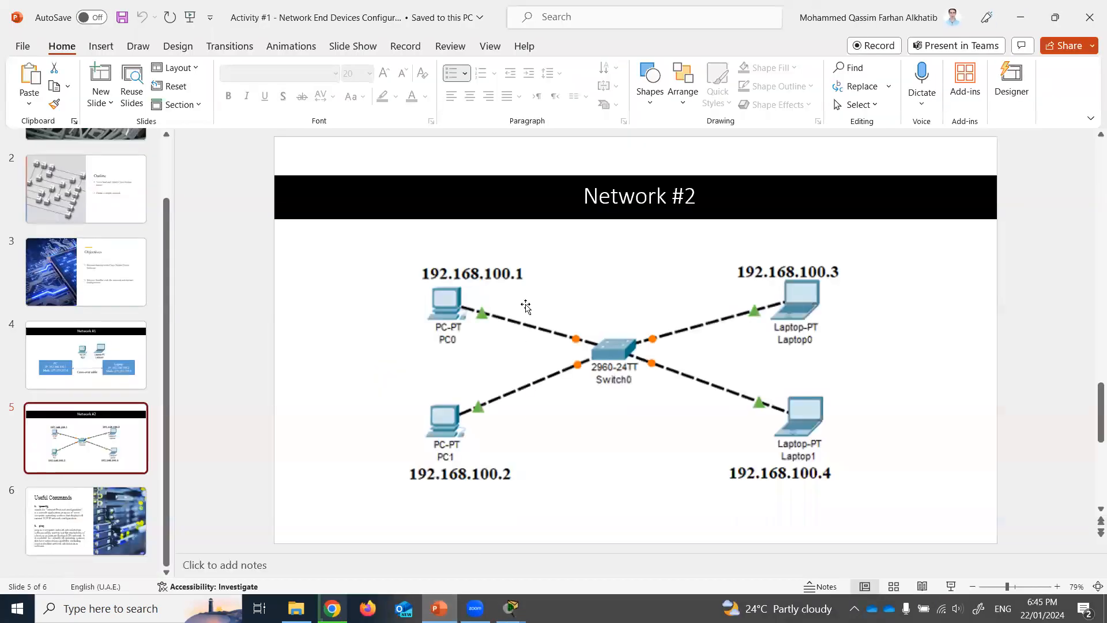
left_click(511, 608)
left_click(706, 280)
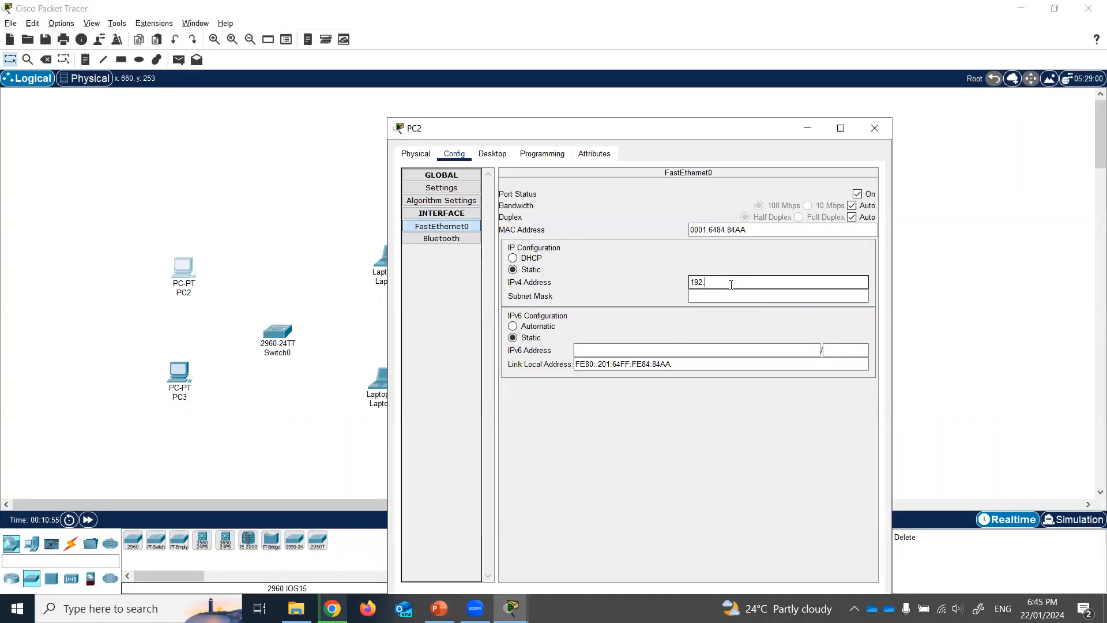
type("192.168.100.4")
left_click(741, 294)
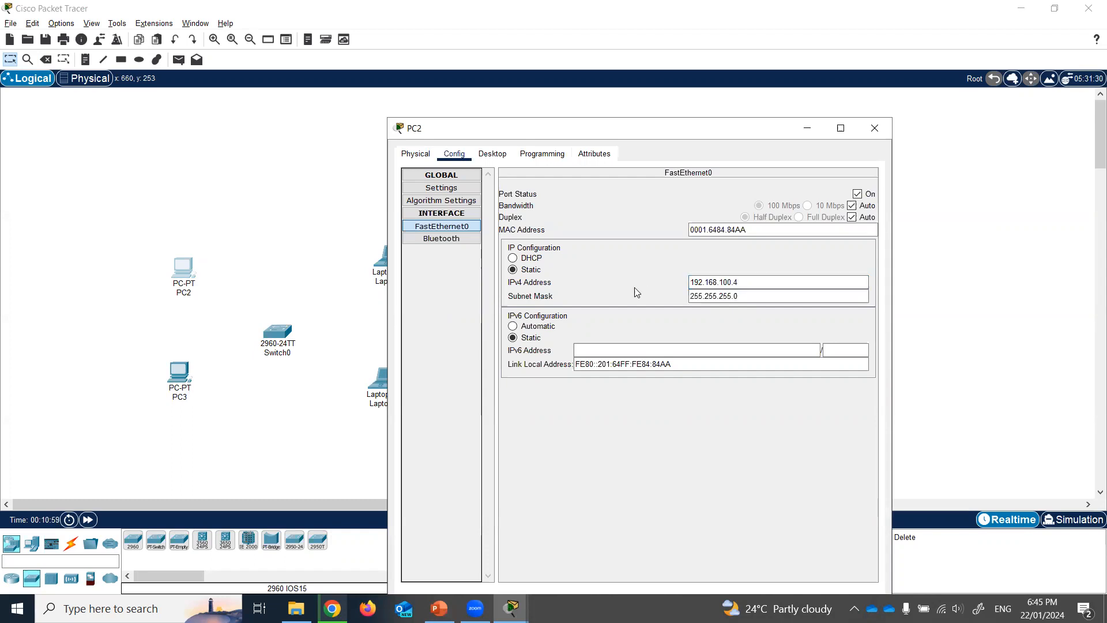
left_click(731, 281, "shift")
left_click_drag(665, 289, 669, 279)
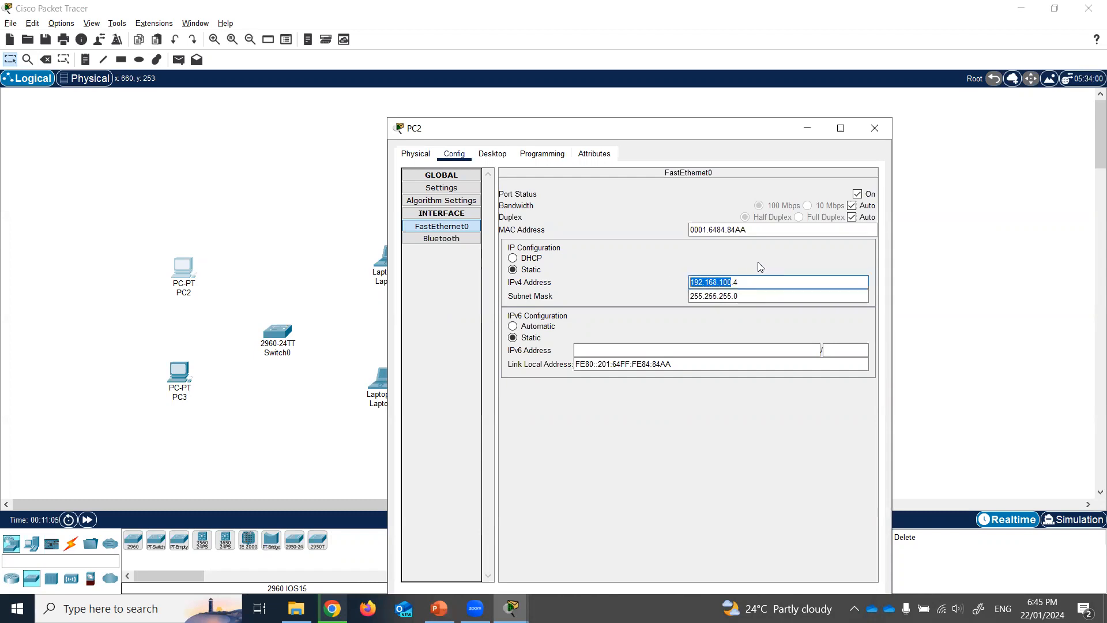
left_click(766, 282)
type("1")
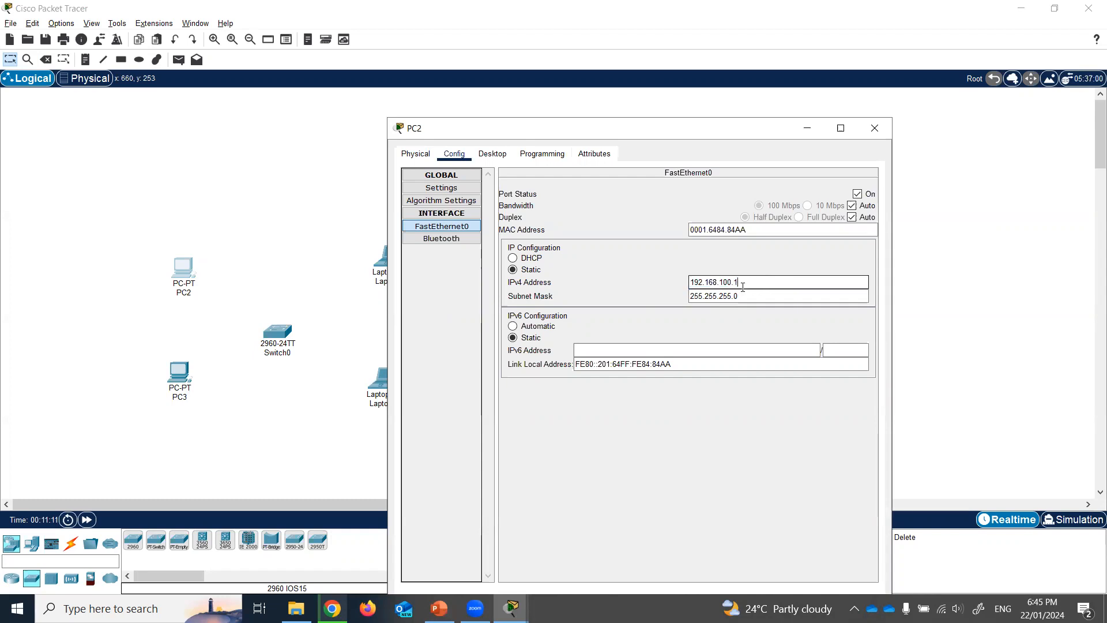
left_click(662, 270)
left_click(884, 128)
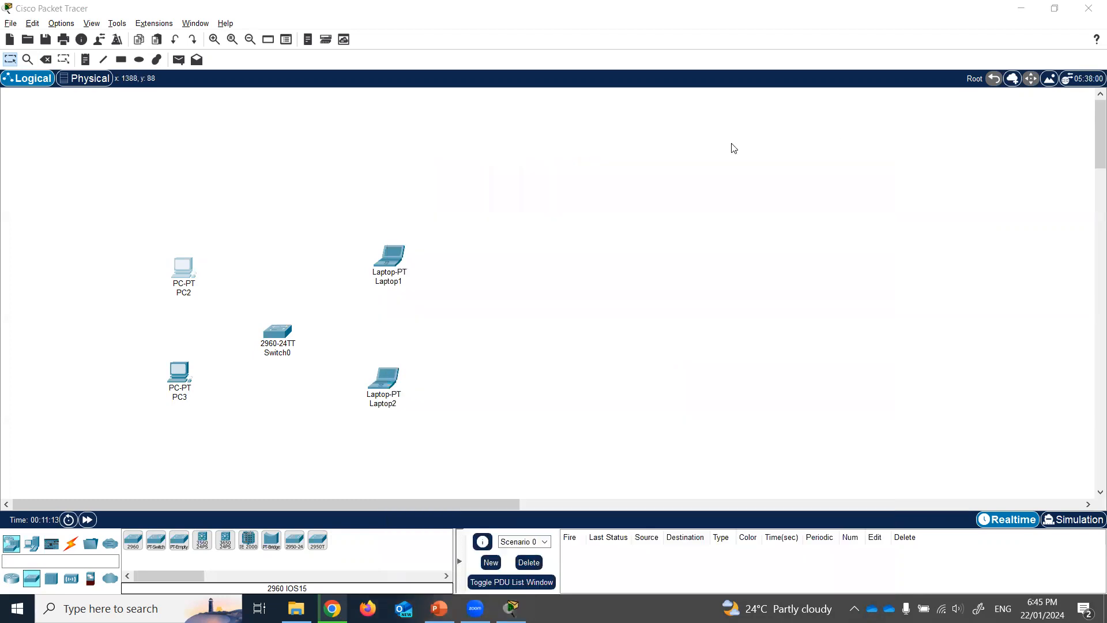
- Set PC3's FastEthernet0 to 192.168.100.2 with mask 255.255.255.0
left_click(179, 374)
left_click(454, 154)
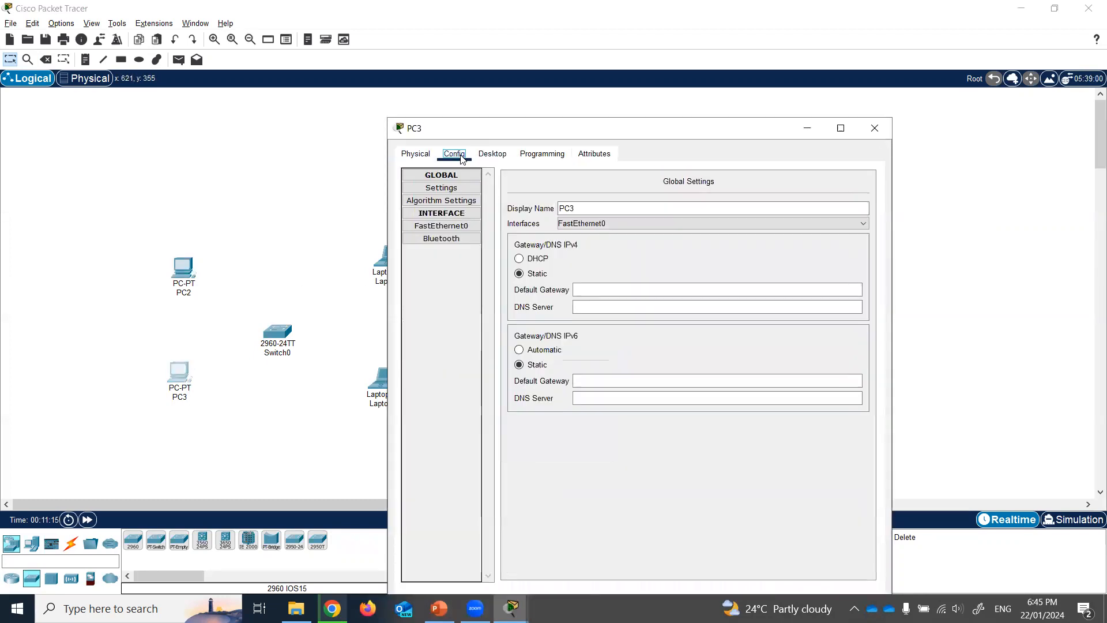
left_click(441, 225)
left_click(708, 285)
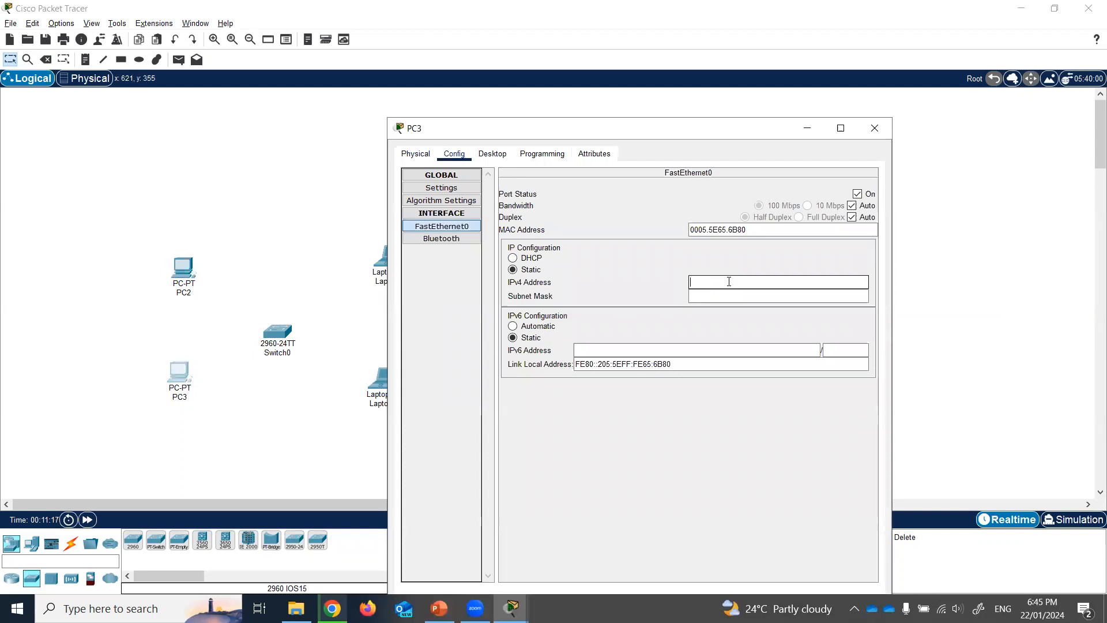
type("192.168.100.2")
left_click(641, 272)
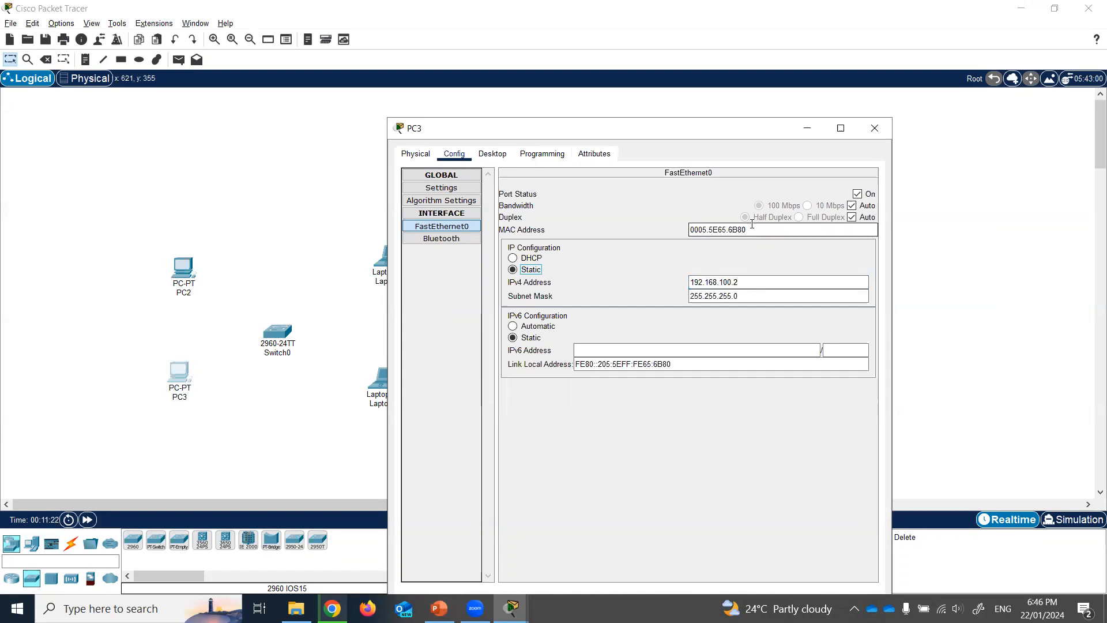
left_click(889, 136)
double_click(390, 257)
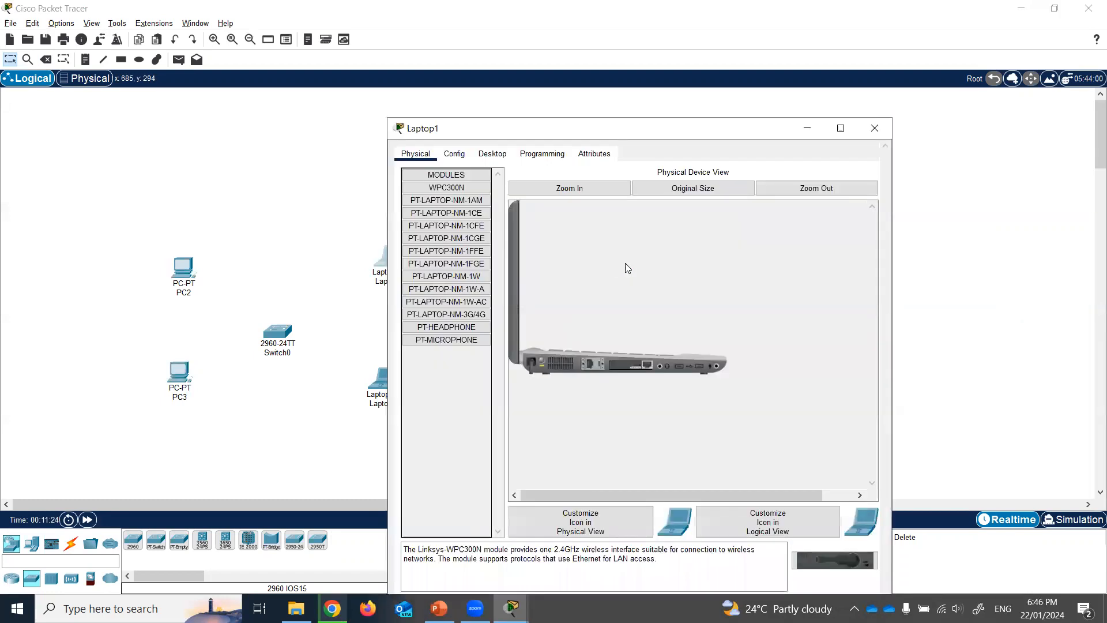
- Set Laptop1's FastEthernet0 to 192.168.100.3 with mask 255.255.255.0
left_click(454, 118)
left_click(617, 254)
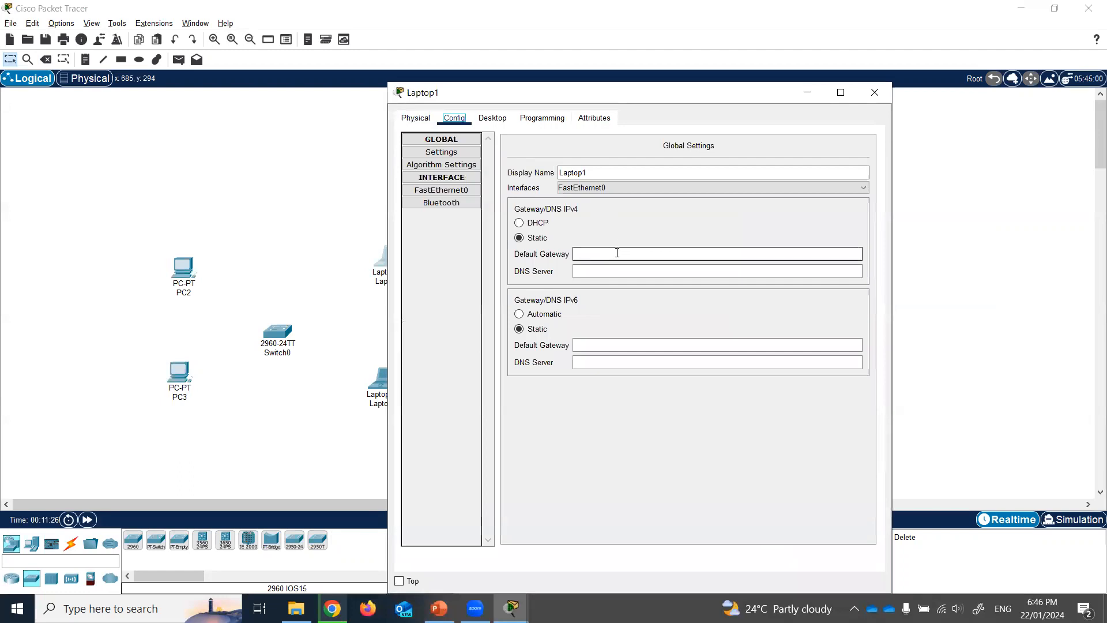
left_click(441, 190)
left_click(744, 244)
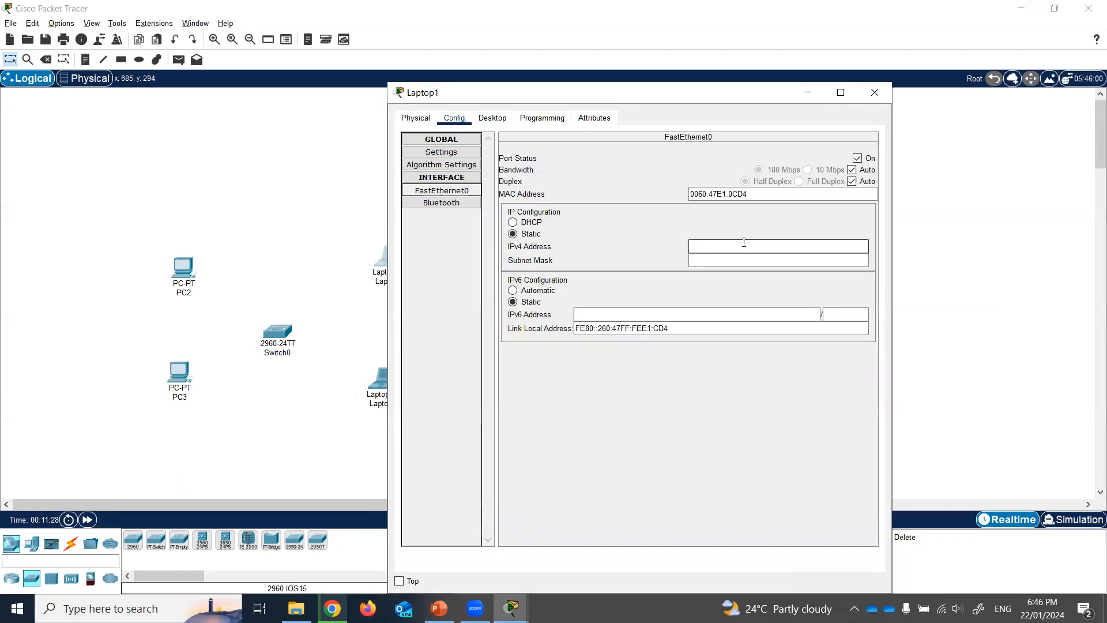
type("192")
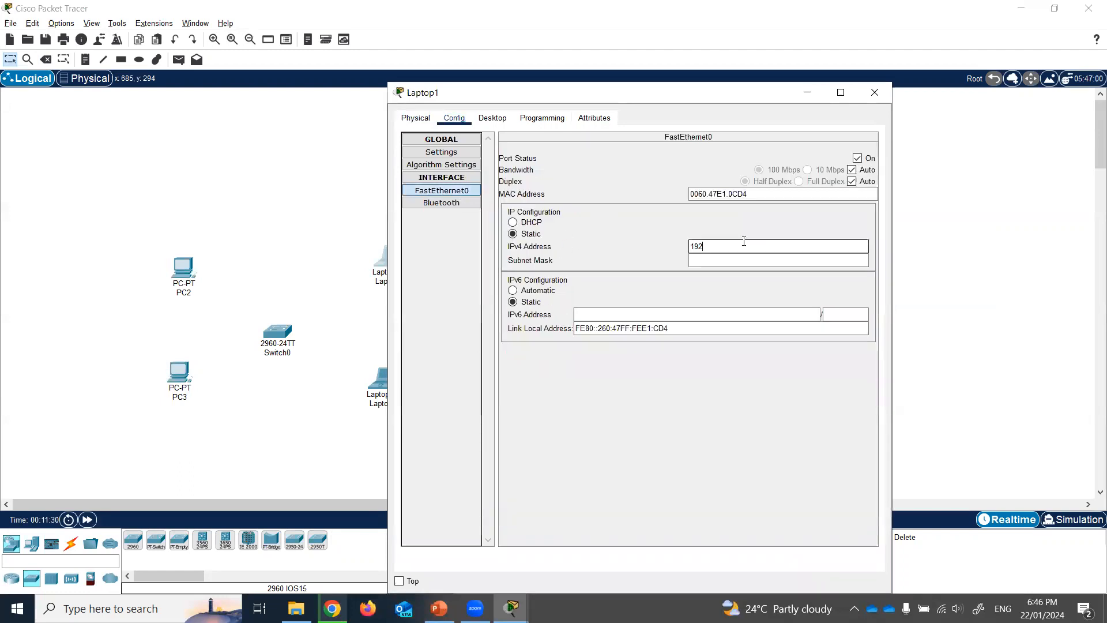
type(".168.100.3")
key("Tab")
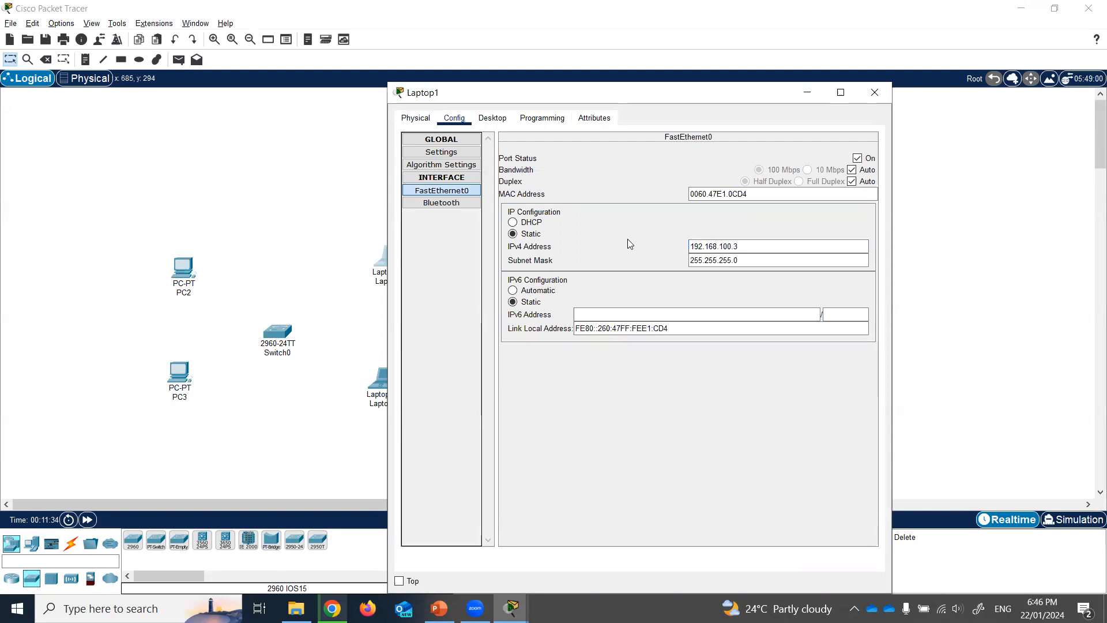
left_click(874, 92)
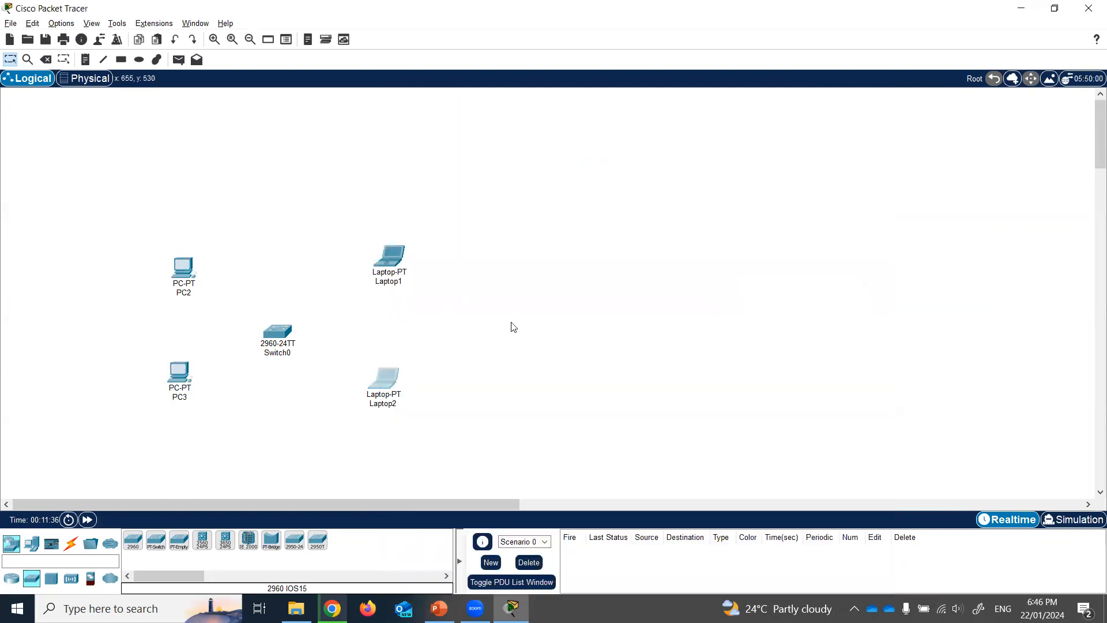
- Set Laptop2's FastEthernet0 to 192.168.100.4 with mask 255.255.255.0
left_click(384, 377)
left_click(454, 117)
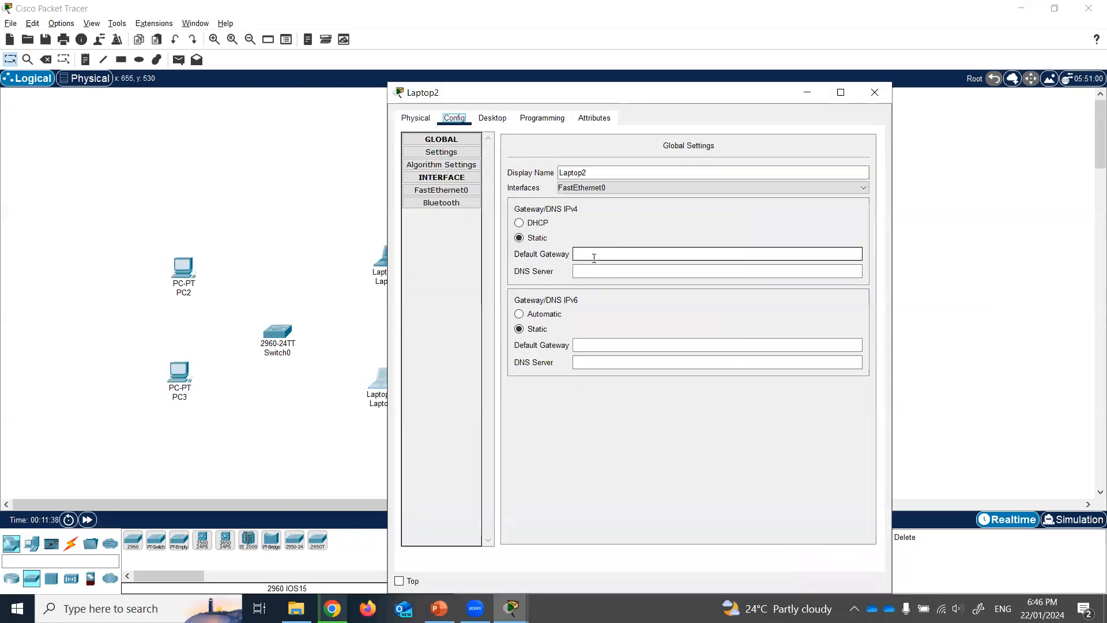
left_click(441, 189)
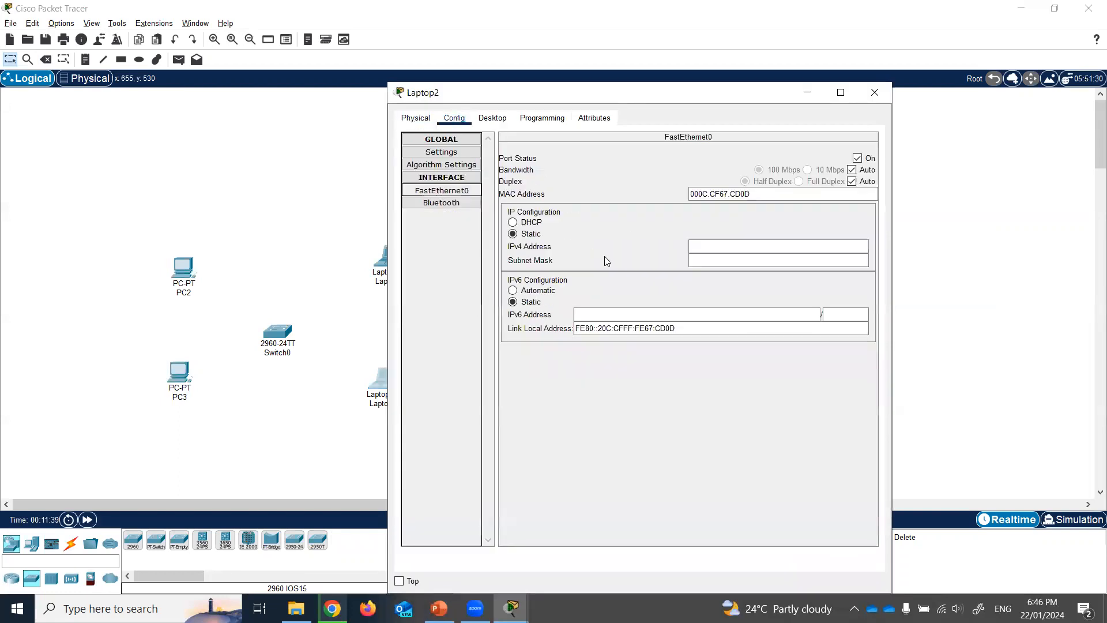
left_click(716, 247)
type("192")
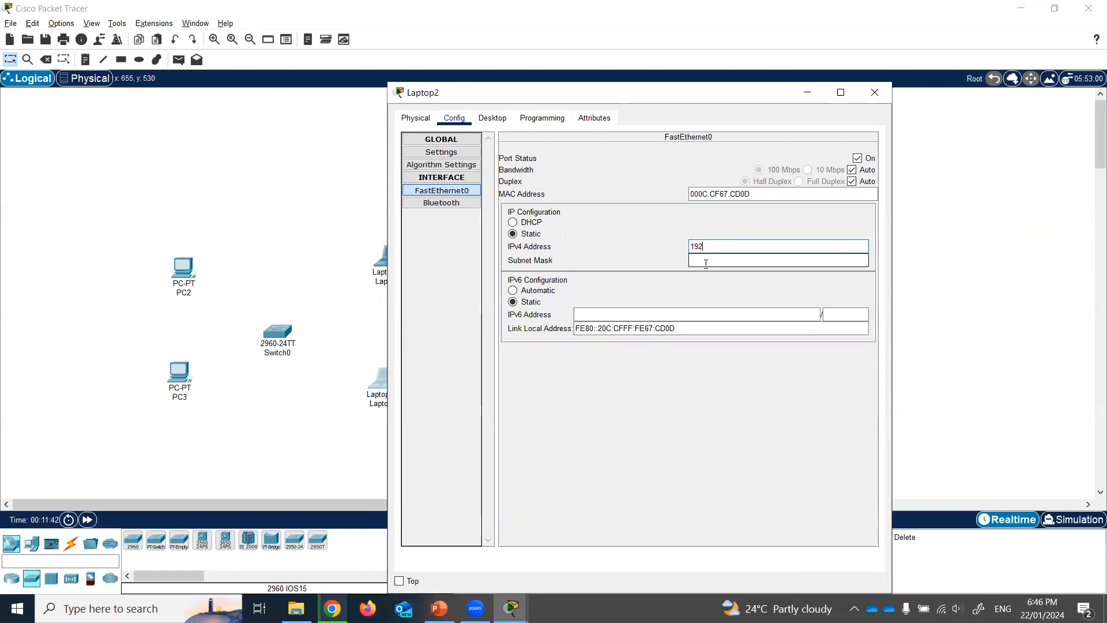
type(".168.100.4")
left_click(706, 263)
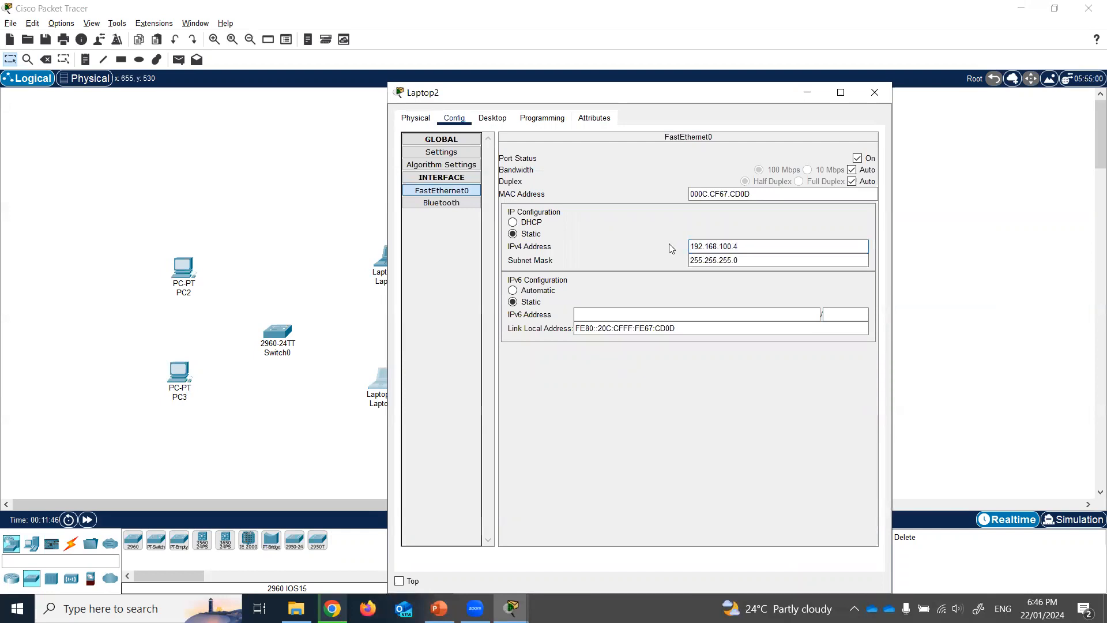
left_click(873, 94)
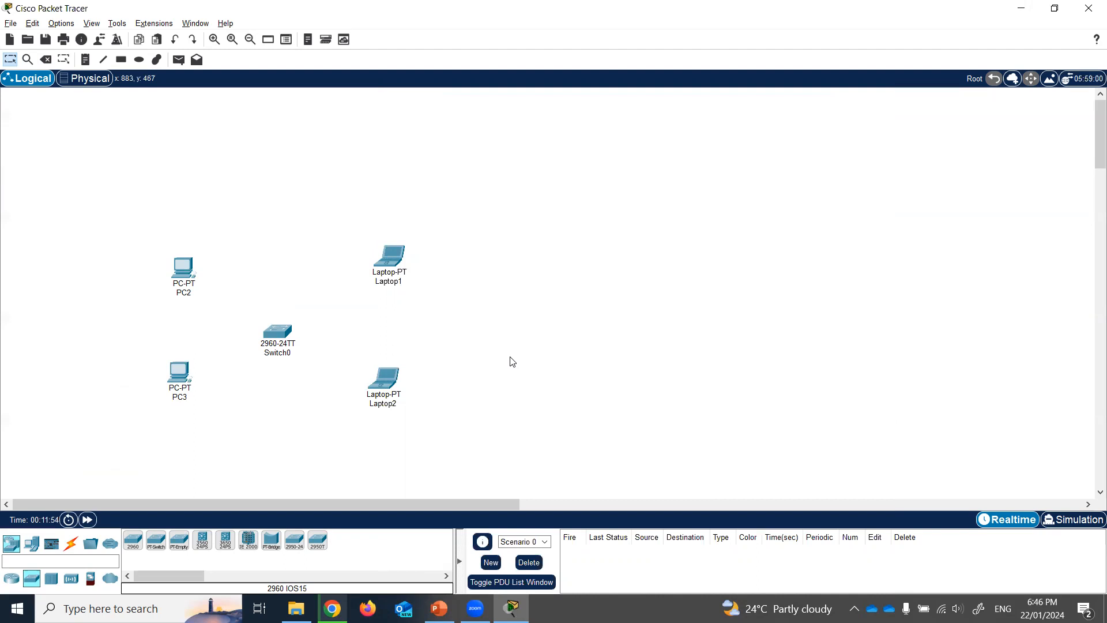
left_click(186, 281)
left_click(441, 190)
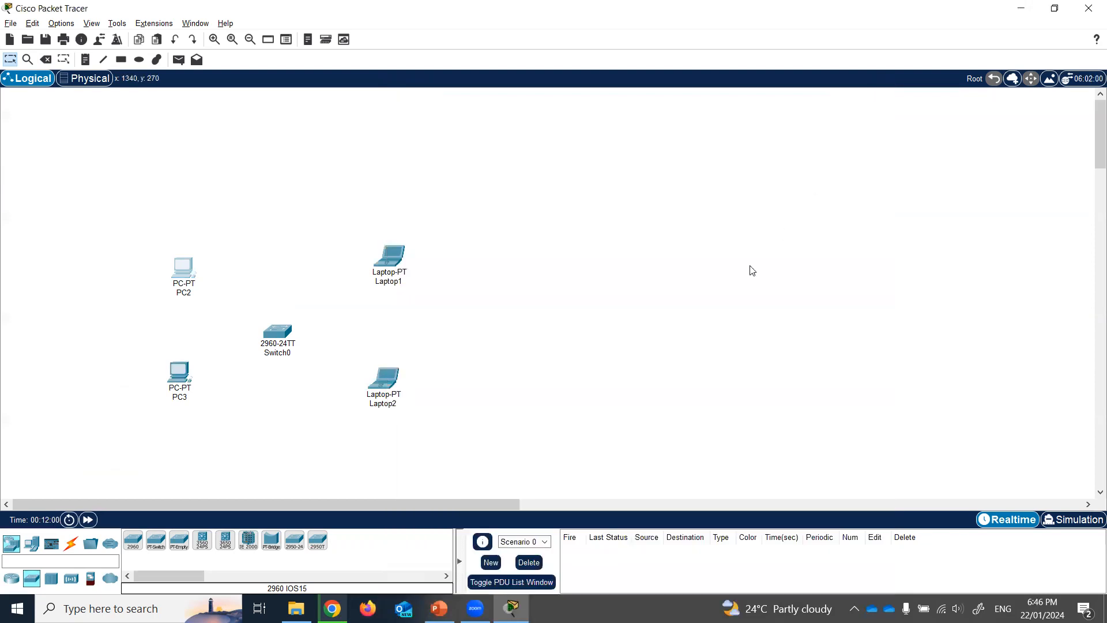
left_click(875, 92)
- Add notes 192.168.100.1 above PC2 and 192.168.100.2 below PC3
left_click(84, 59)
left_click(124, 214)
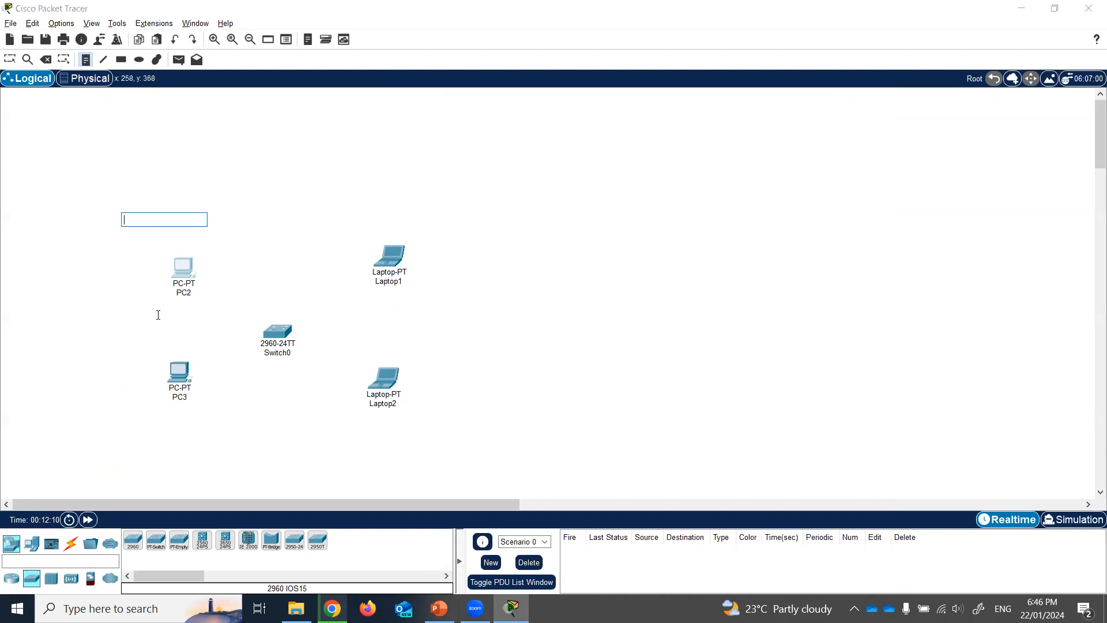
left_click(162, 216)
left_click(167, 247)
type("192.168")
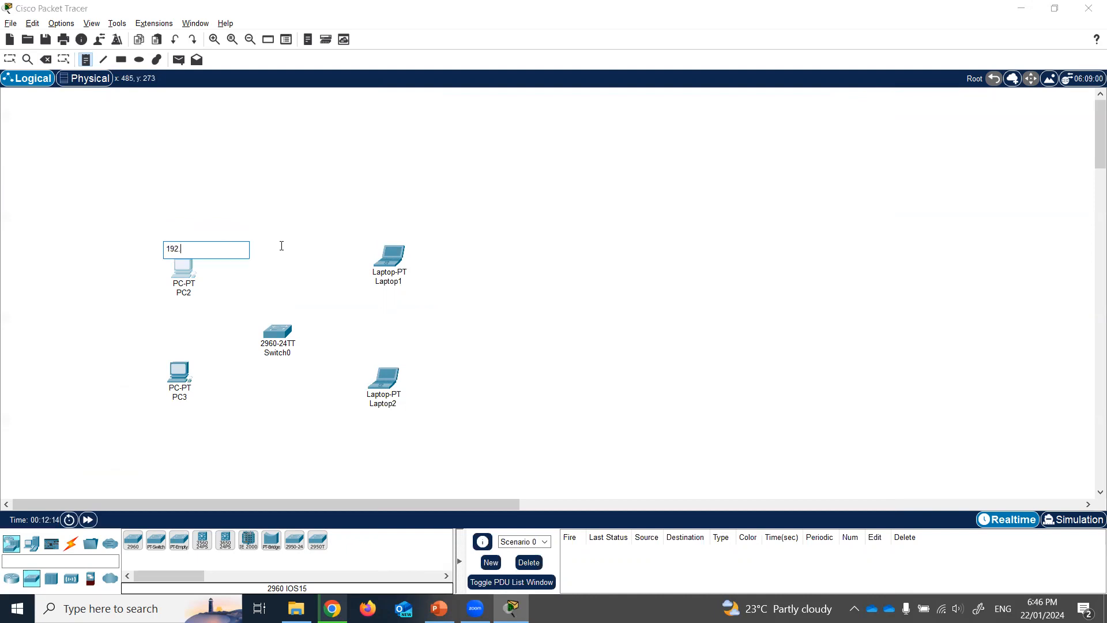
type(".100.1")
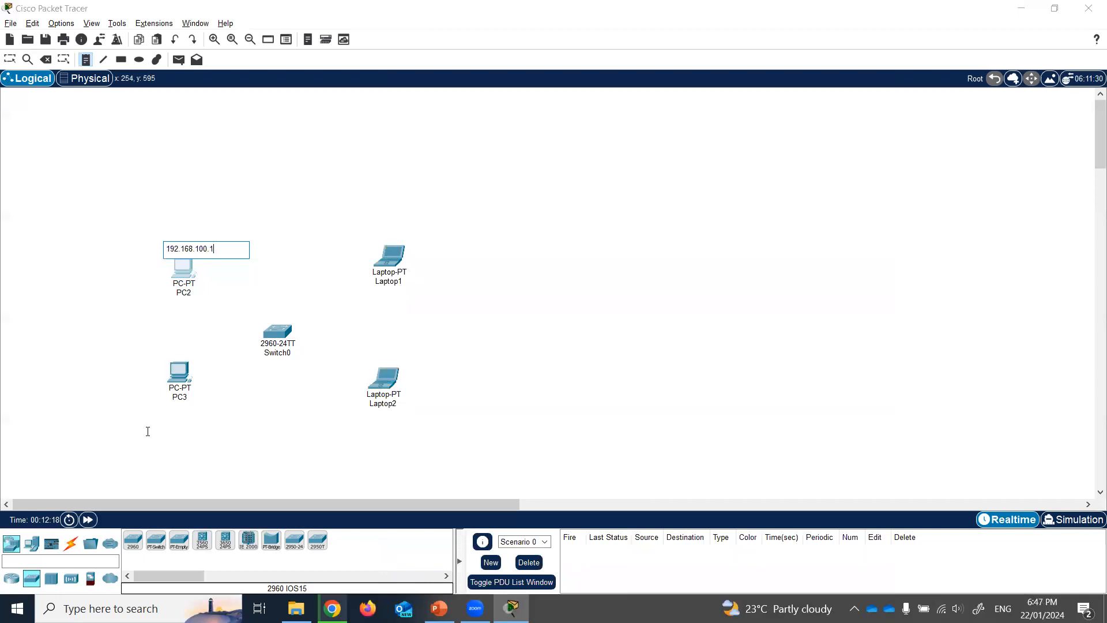
left_click(147, 431)
type("1")
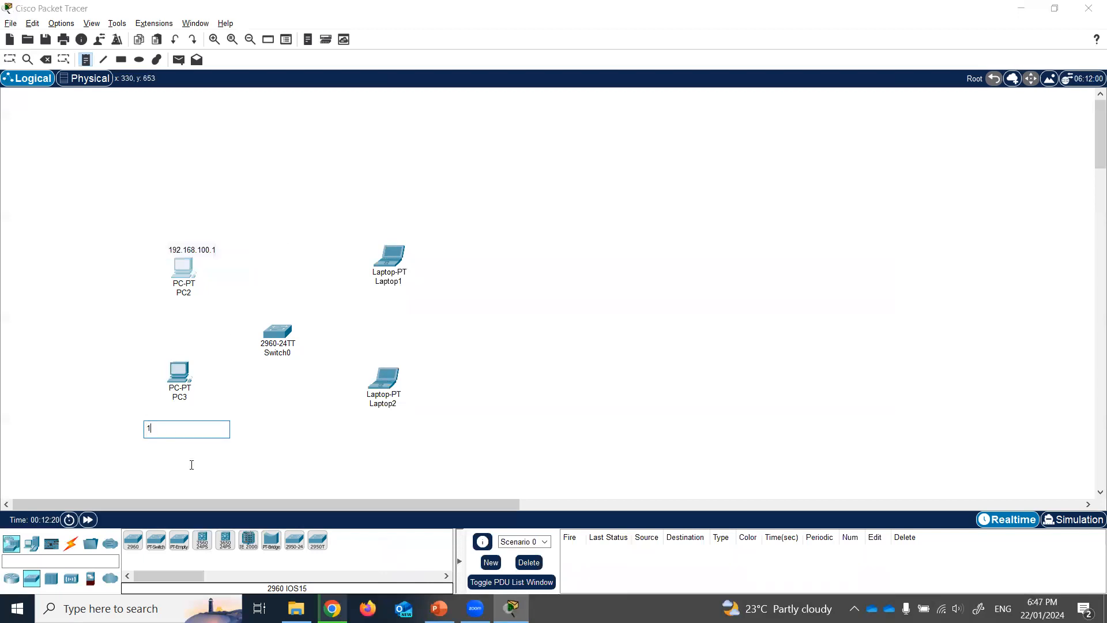
type("92.168.100.2")
- Add notes 192.168.100.3 above Laptop1 and 192.168.100.4 below Laptop2
left_click(356, 228)
type("192.168.1000")
key("BackSpace")
type("=")
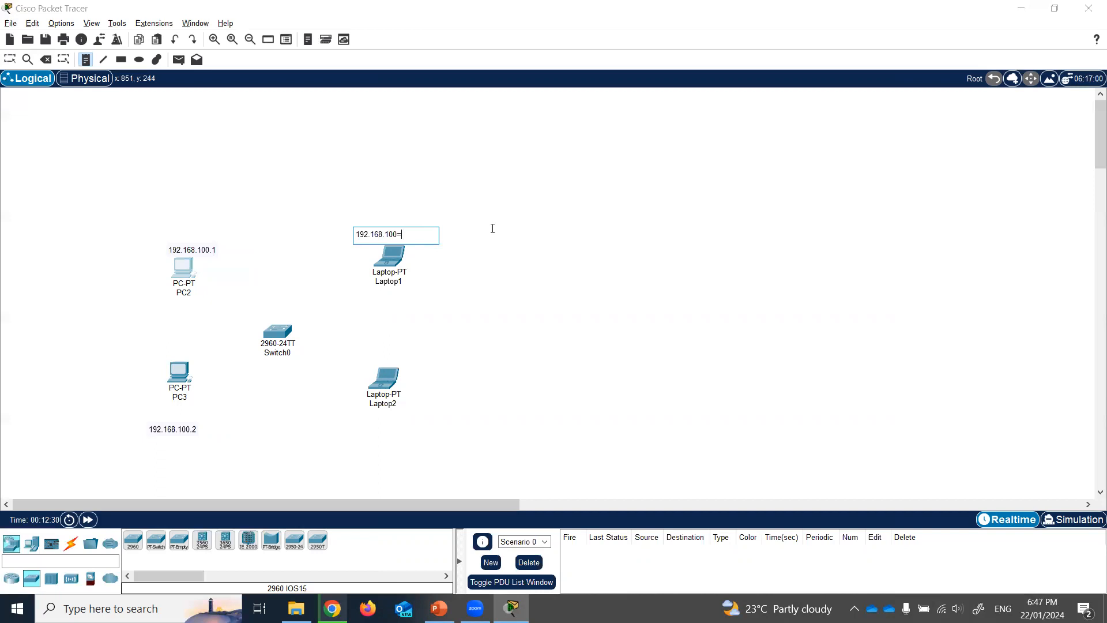
key("BackSpace")
type(".3")
left_click(357, 438)
type("192.168.100.4")
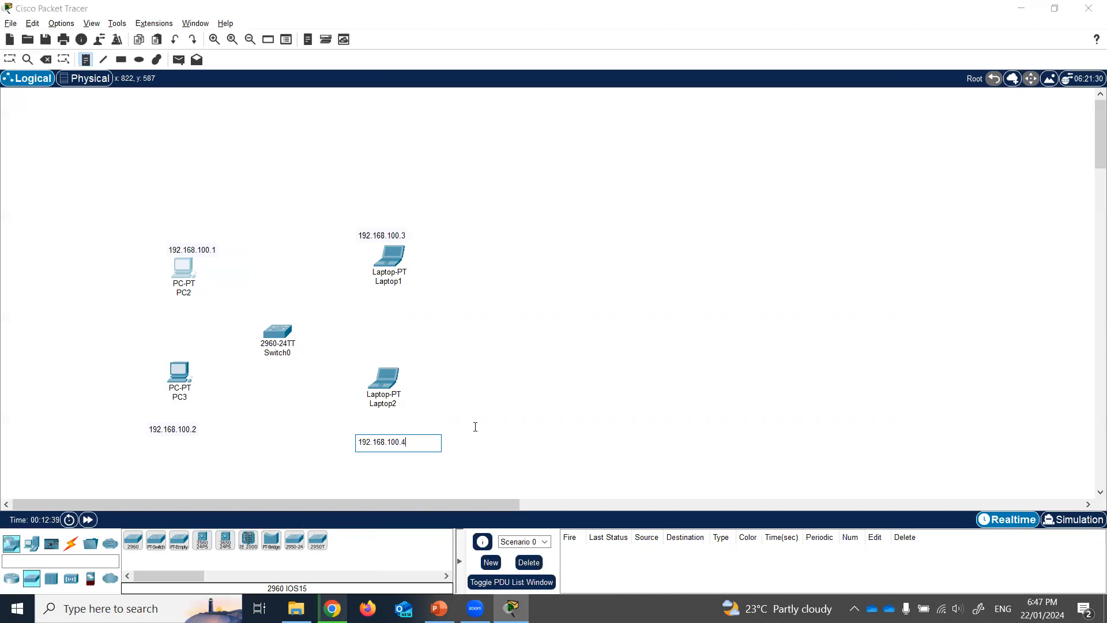
left_click(475, 427)
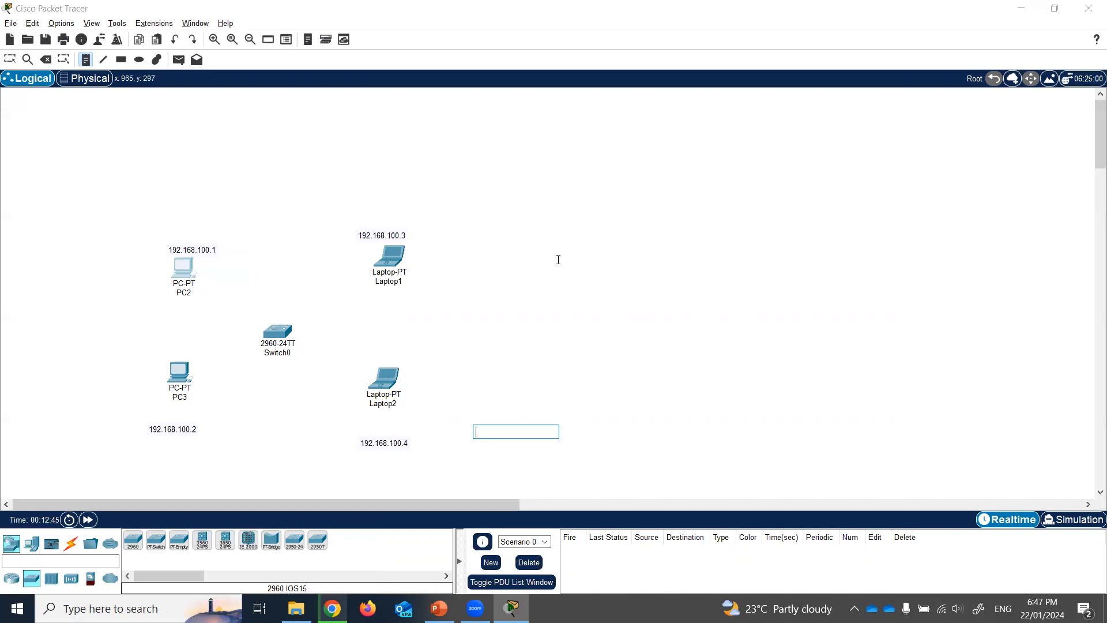
key("Escape")
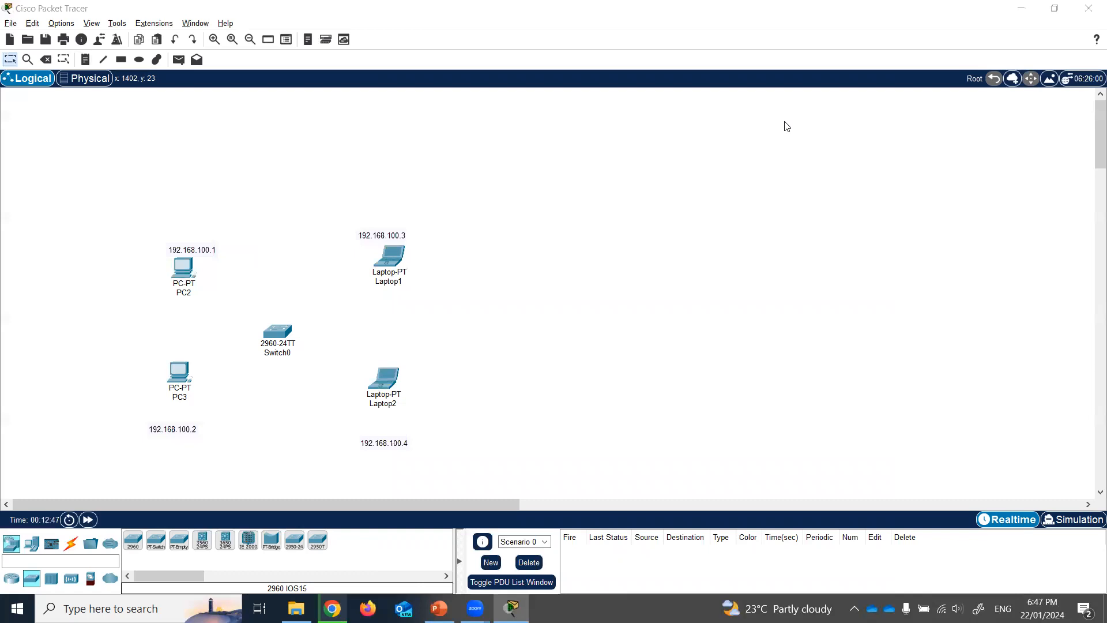
left_click(702, 399)
- Cable PC2's FastEthernet0 to a Switch0 FastEthernet port with copper straight-through
left_click(71, 543)
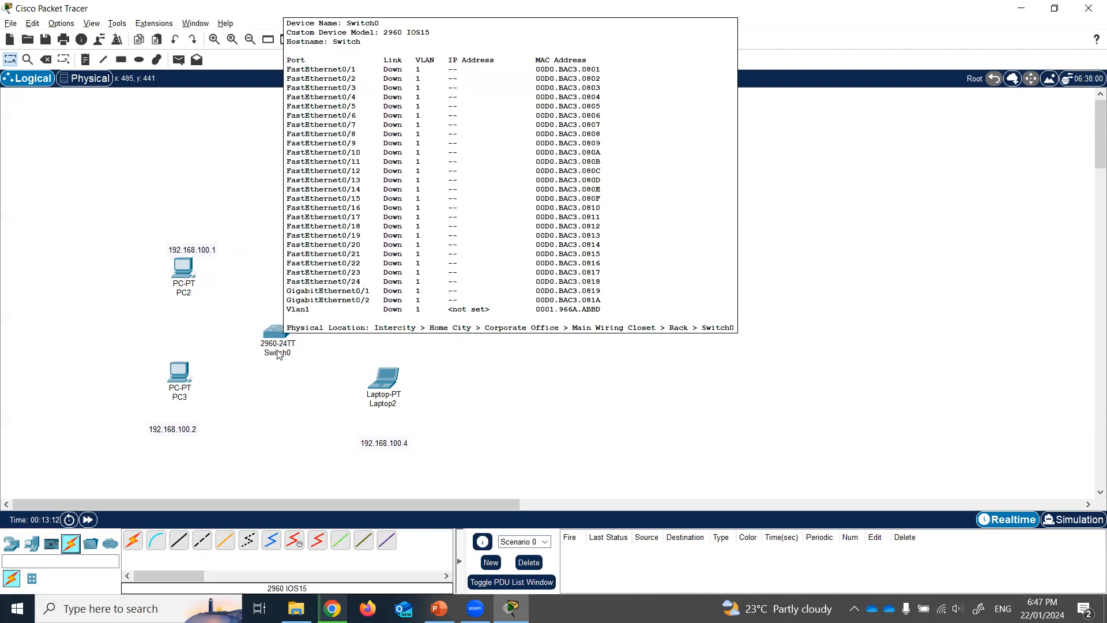
left_click(180, 540)
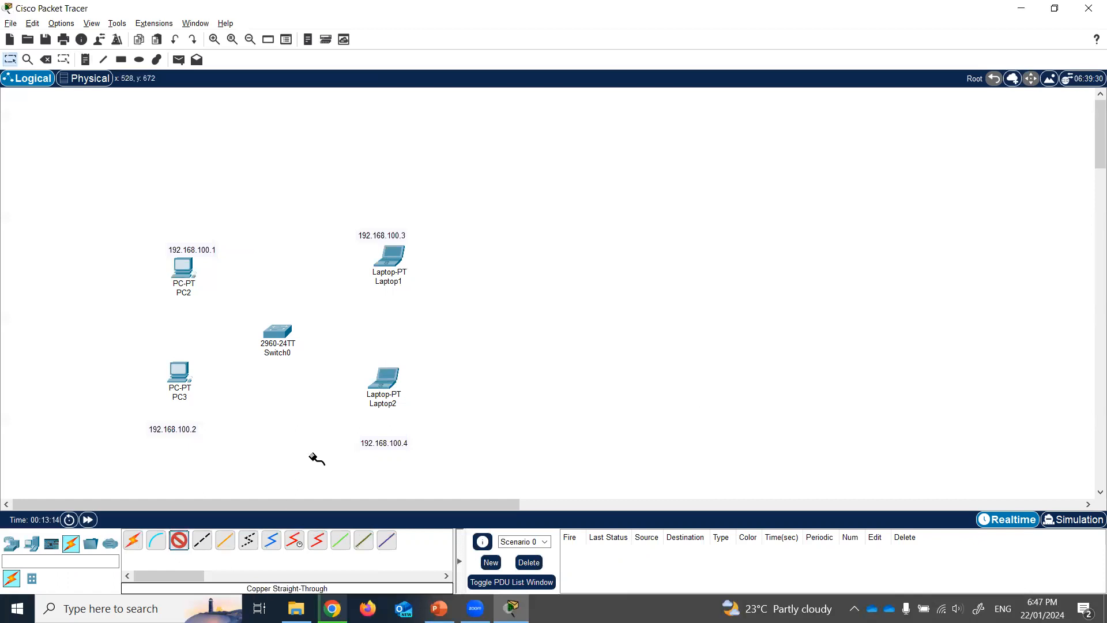
left_click(187, 277)
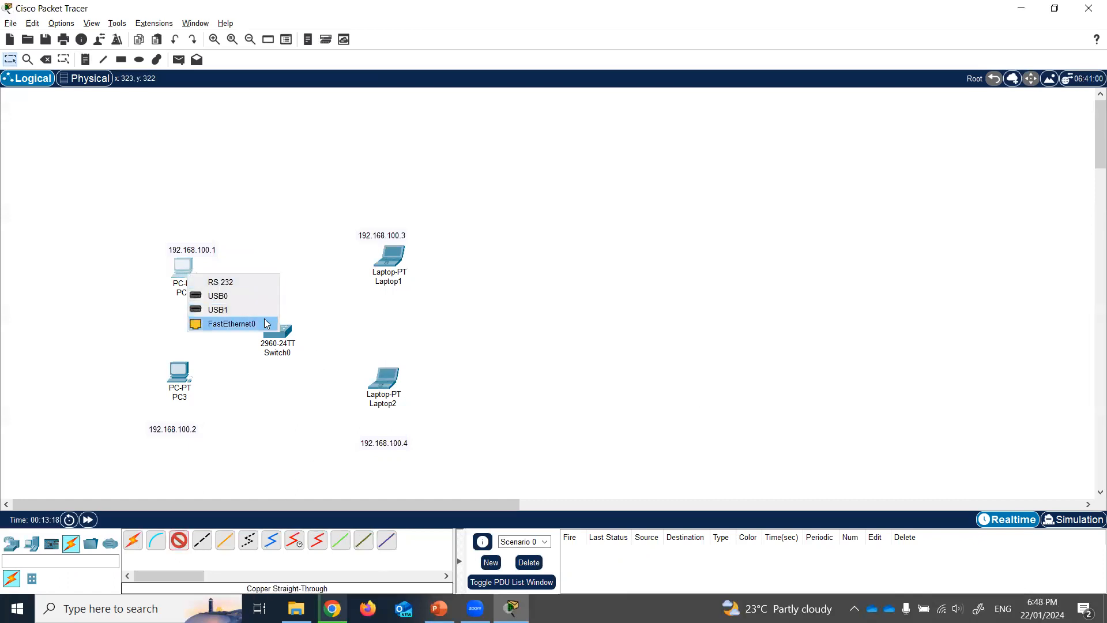
left_click(267, 324)
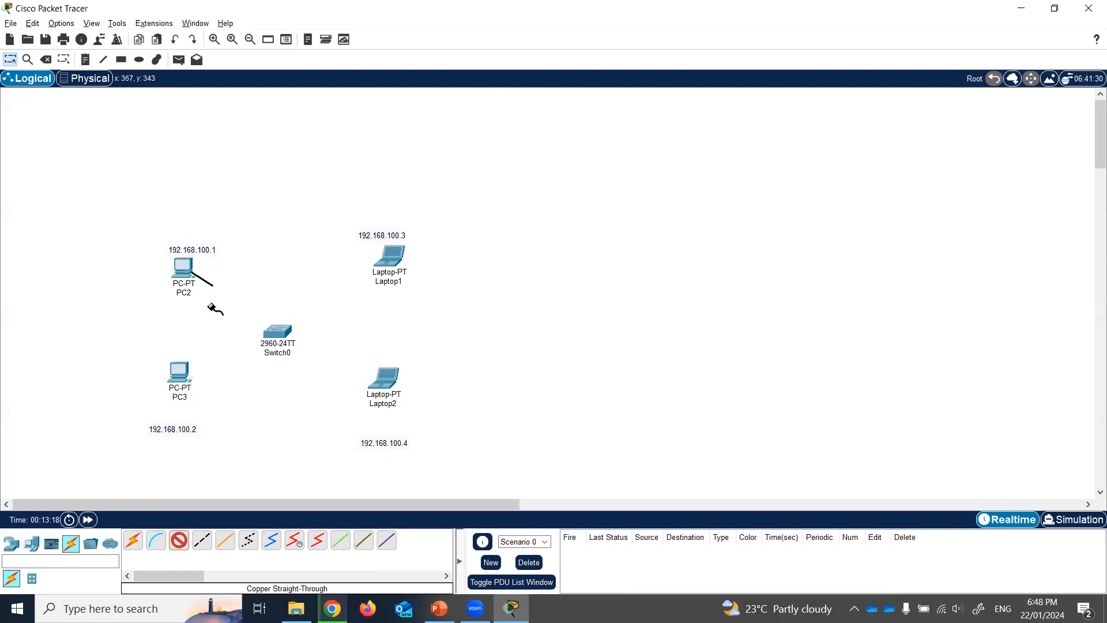
left_click(275, 336)
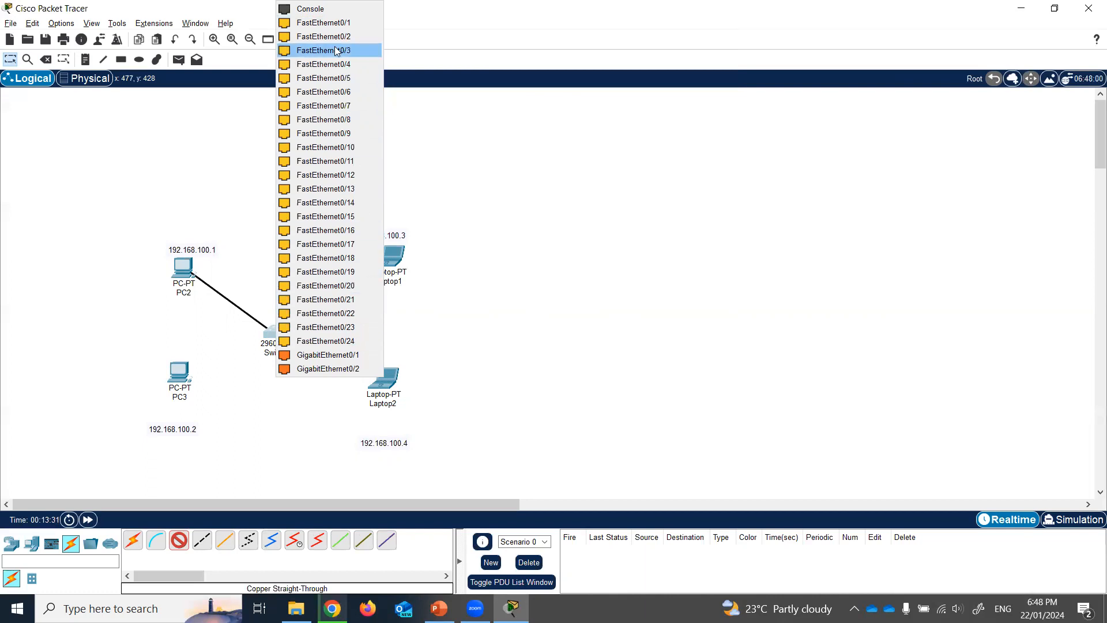
left_click(332, 26)
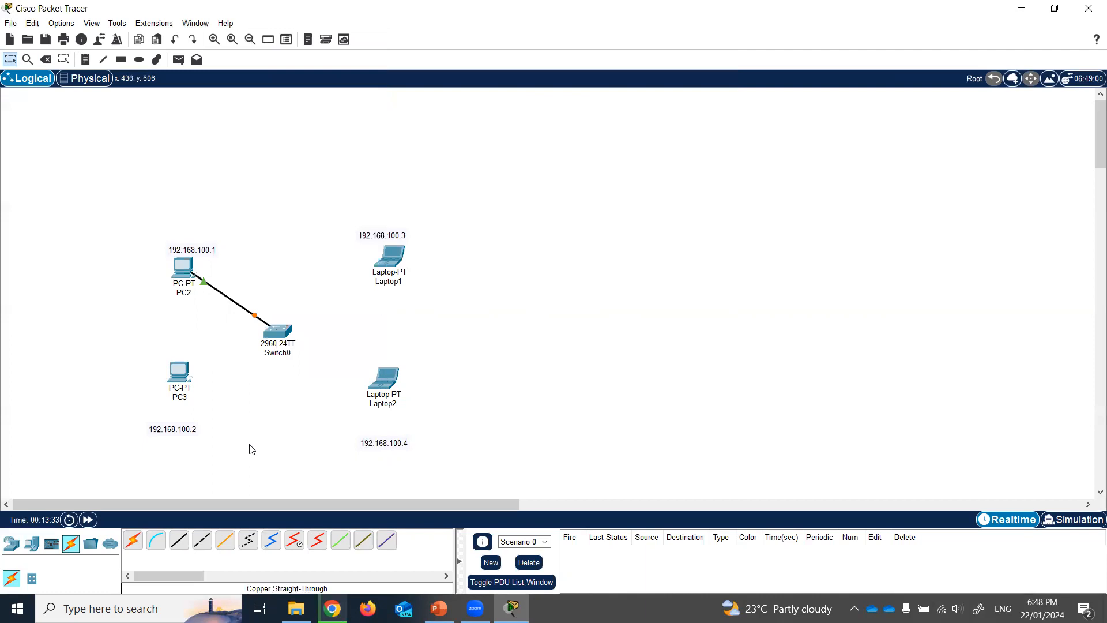
- Cable PC3's FastEthernet0 to Switch0 port FastEthernet0/2
left_click(179, 547)
left_click(183, 375)
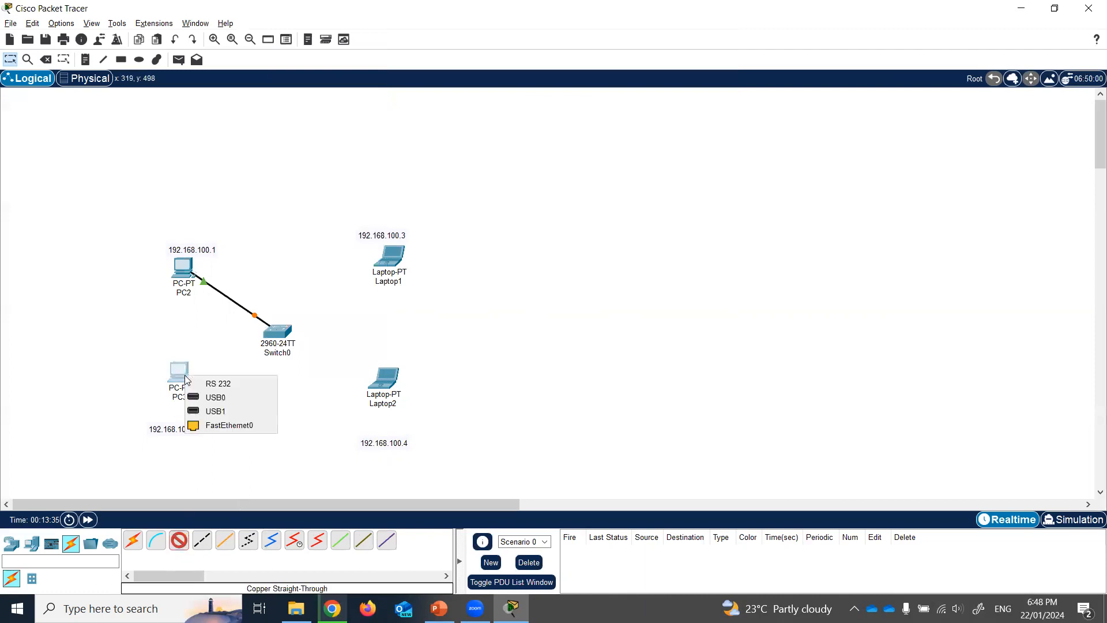
left_click(229, 425)
left_click(278, 337)
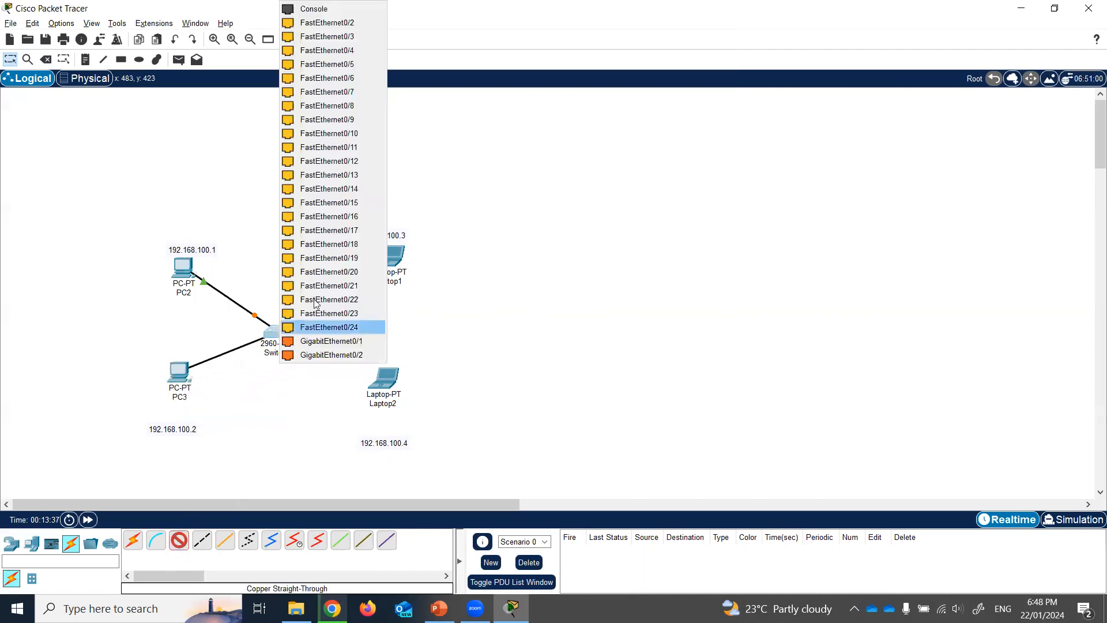
left_click(357, 22)
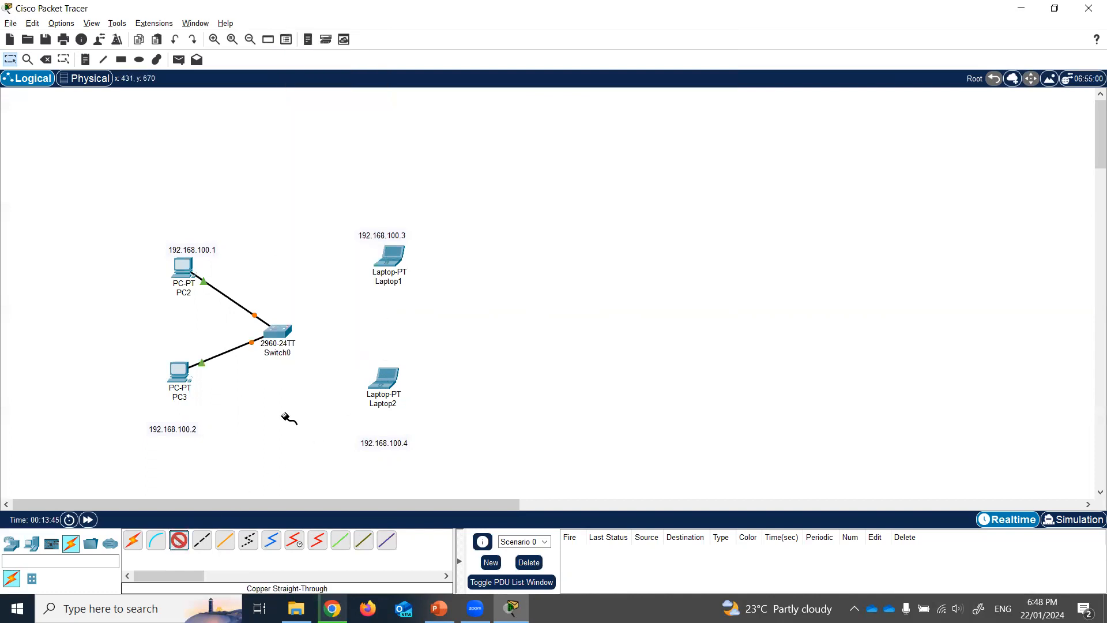
- Cable Laptop1 to Switch0 Fa0/1 and Laptop2 to Fa0/4 with copper straight-through
left_click(395, 256)
left_click(435, 311)
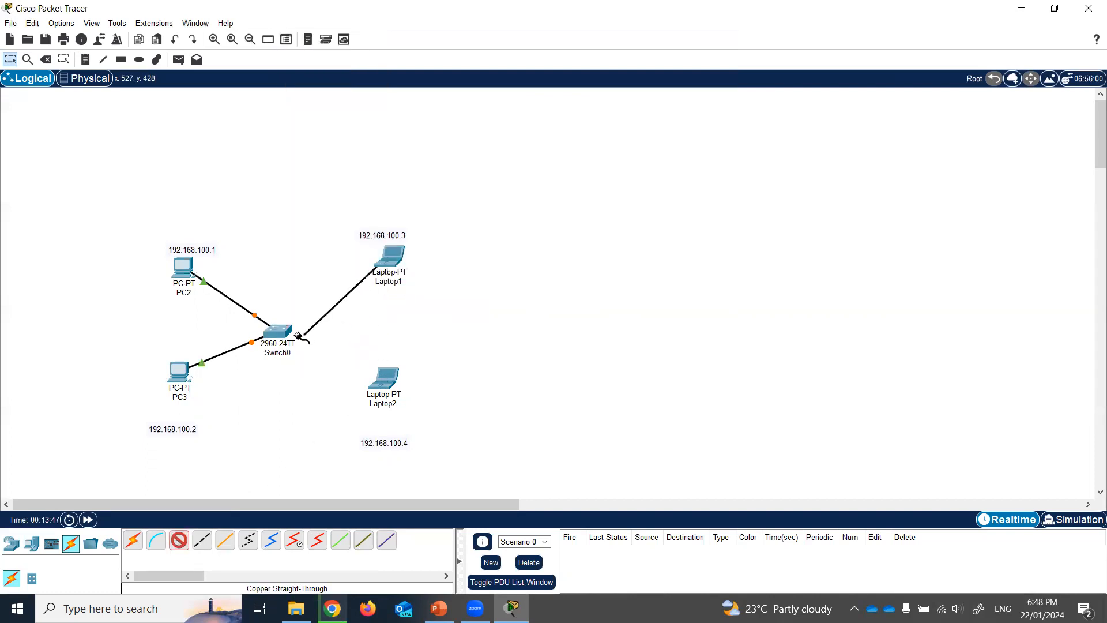
left_click(292, 333)
left_click(322, 23)
left_click(179, 539)
left_click(392, 381)
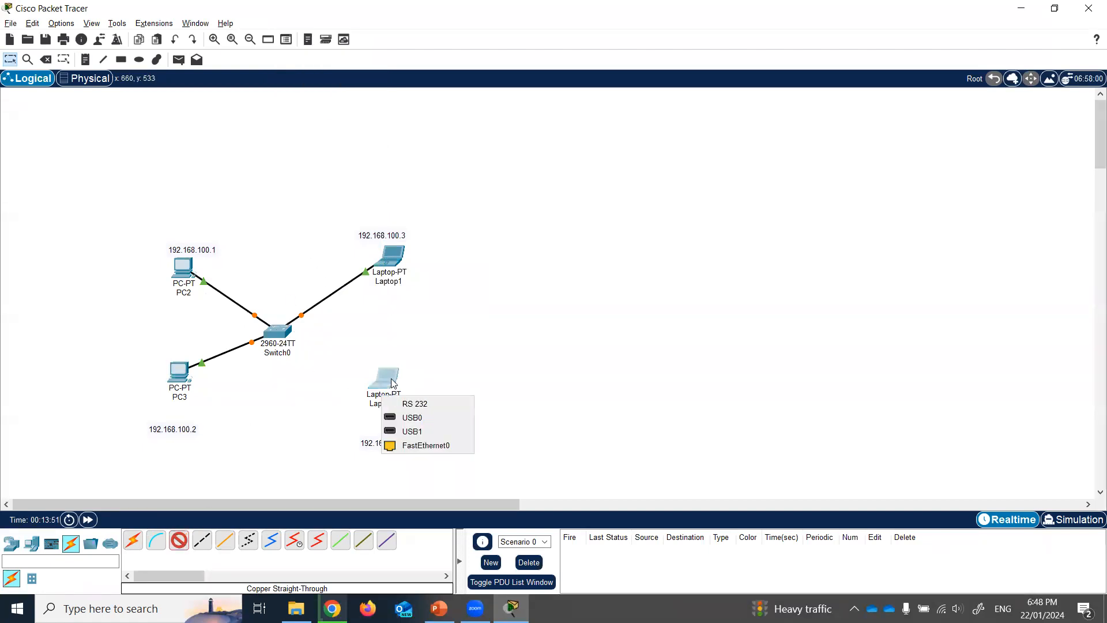
left_click(438, 445)
left_click(275, 332)
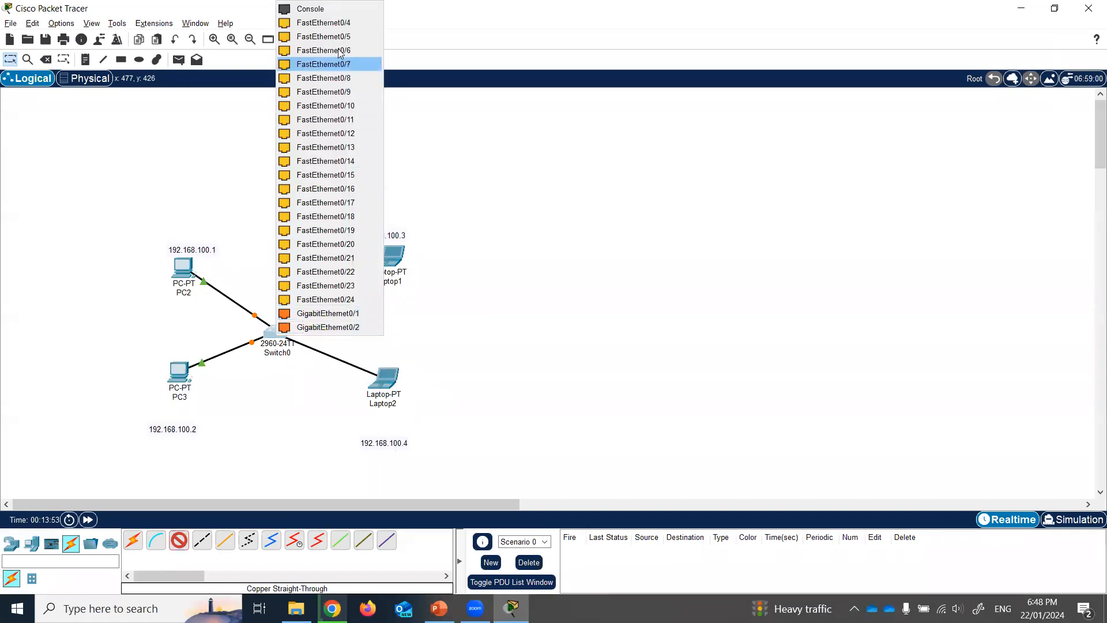
left_click(340, 23)
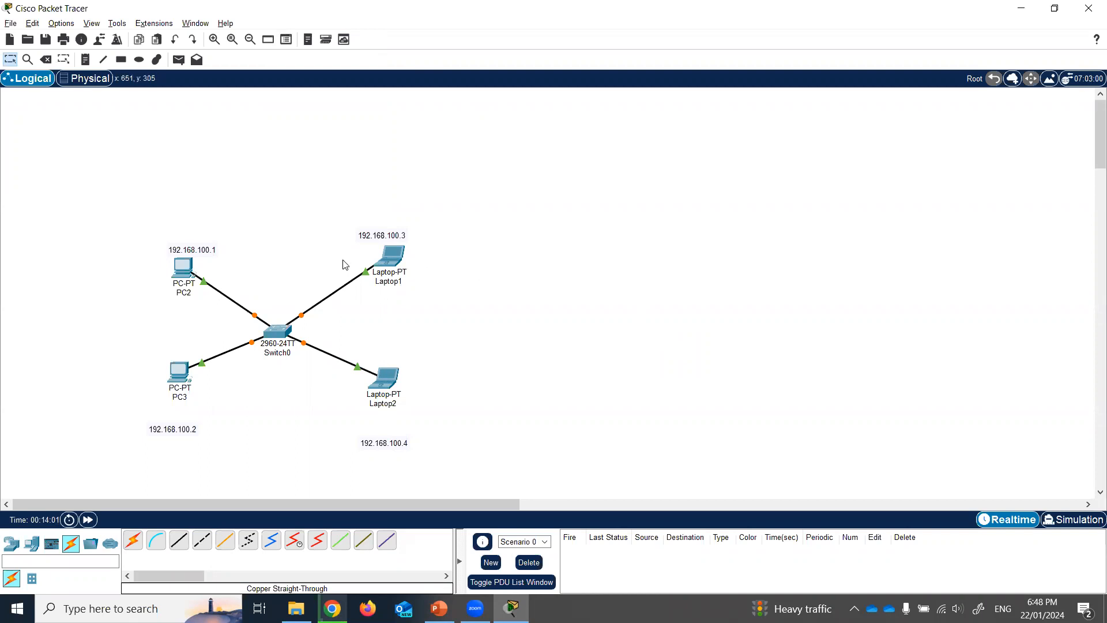
left_click(184, 267)
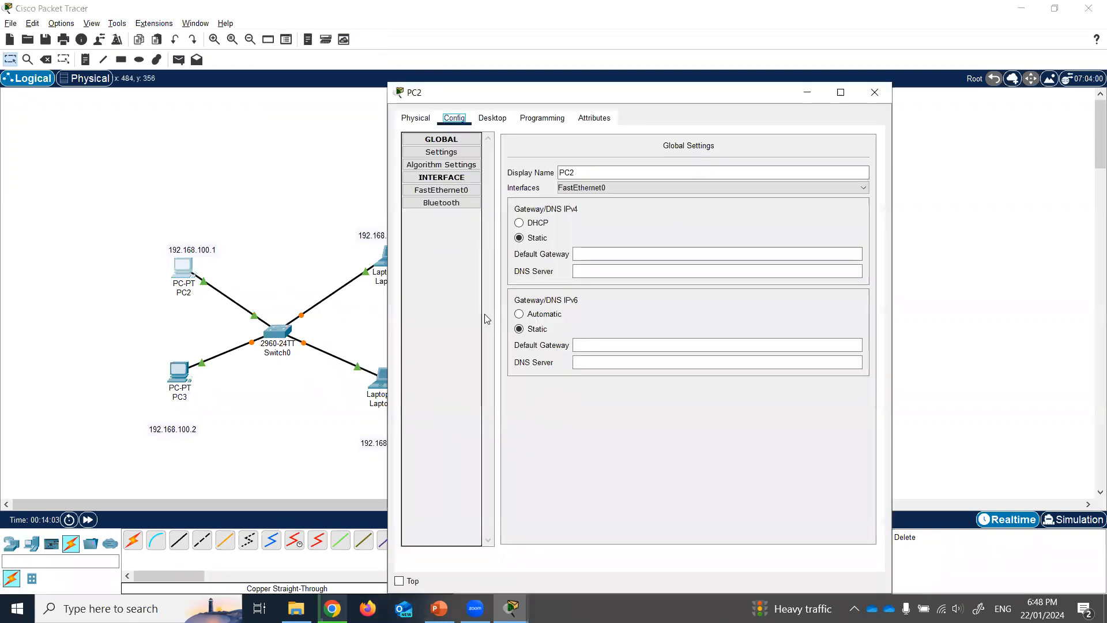
- Run ipconfig in PC2's Command Prompt to confirm address 192.168.100.1
left_click(492, 118)
left_click(738, 175)
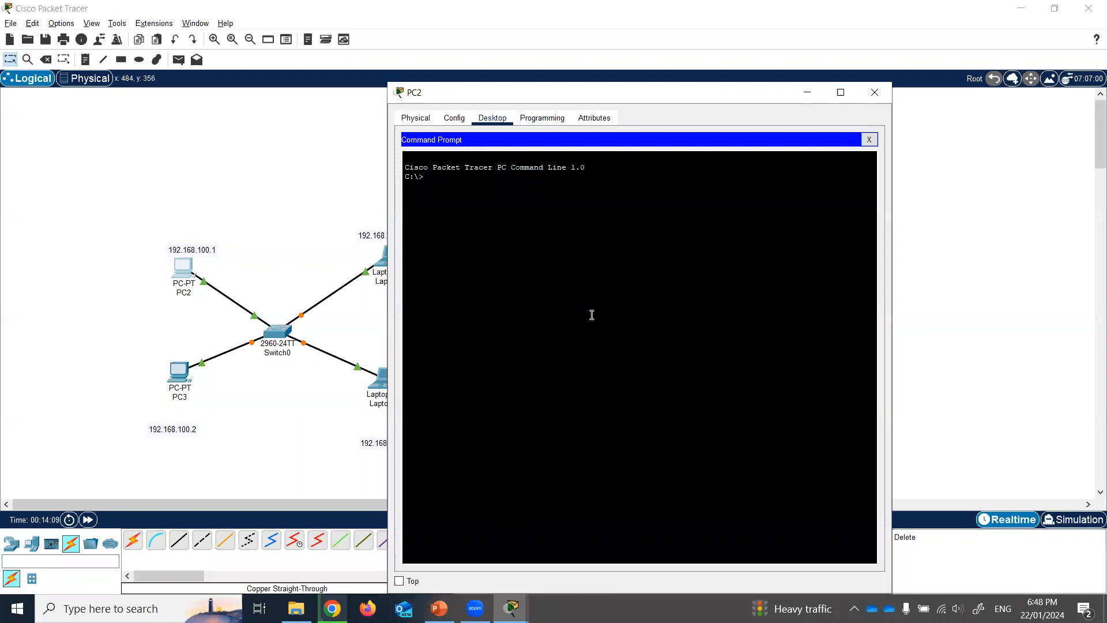
type("ipconfig")
key("Return")
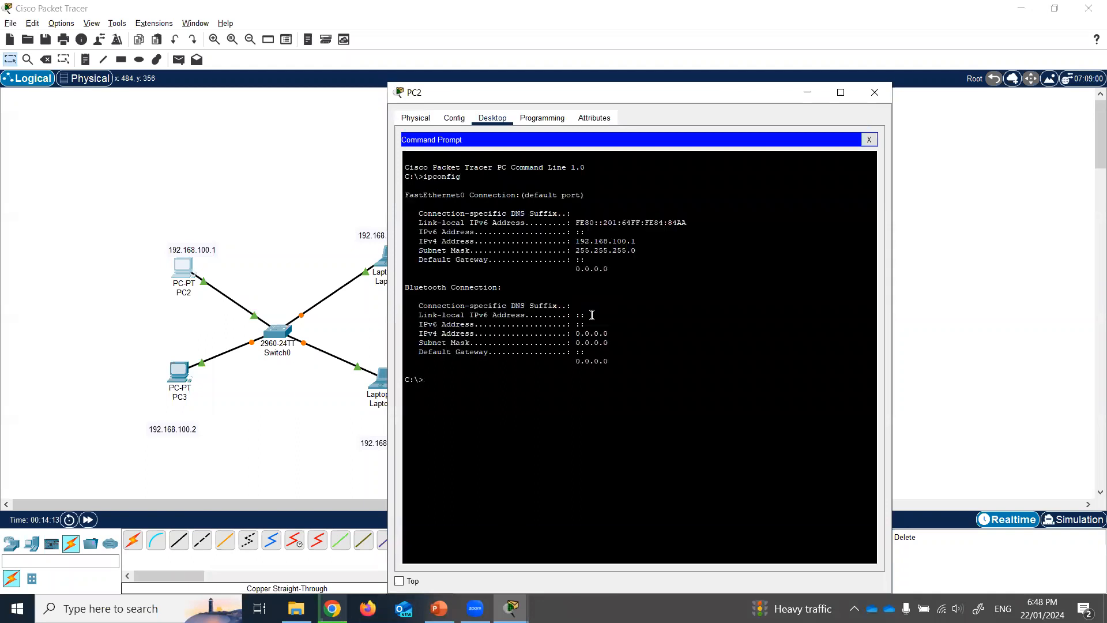
left_click_drag(576, 241, 657, 244)
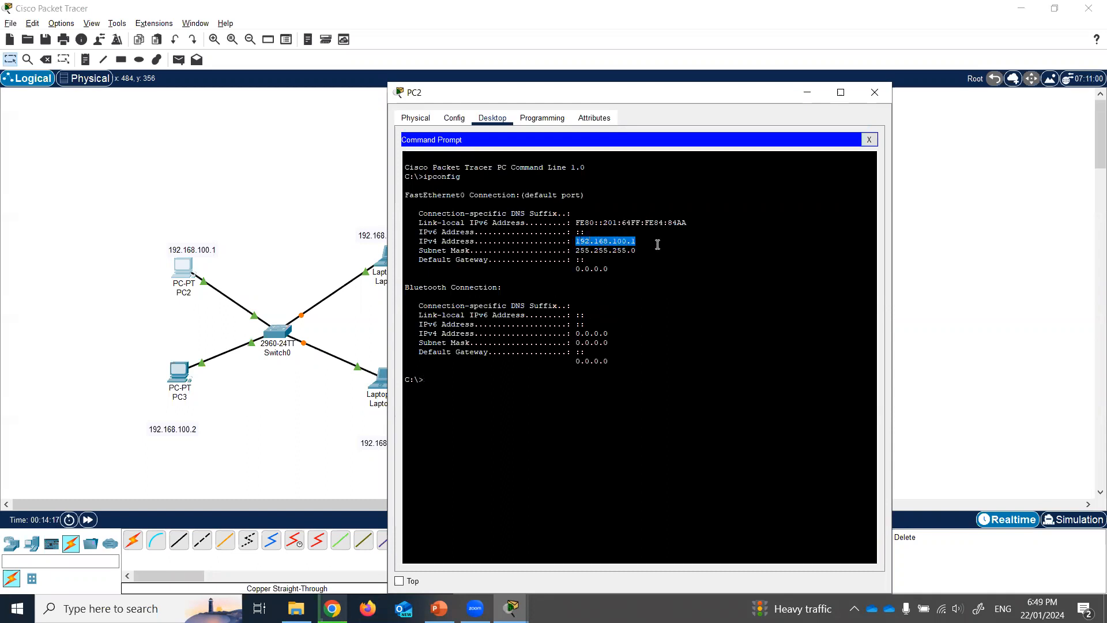
left_click(657, 245)
- Ping 192.168.100.4 from PC2 and move its window to the left
left_click_drag(678, 106, 836, 98)
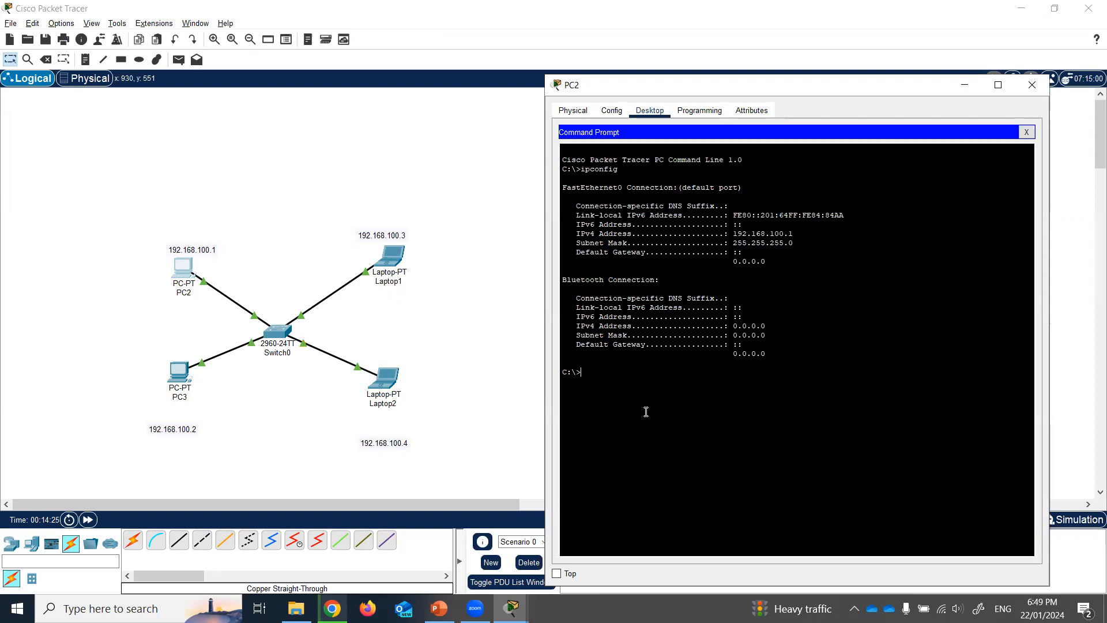
type("192")
type(".168.100.4")
key("Return")
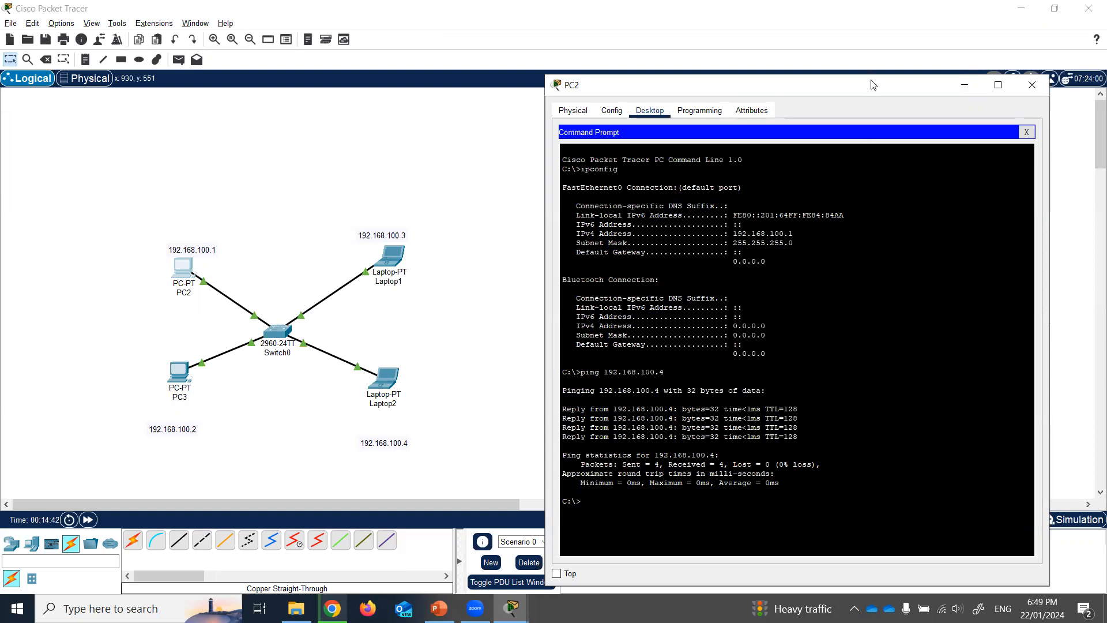
left_click_drag(873, 87, 864, 48)
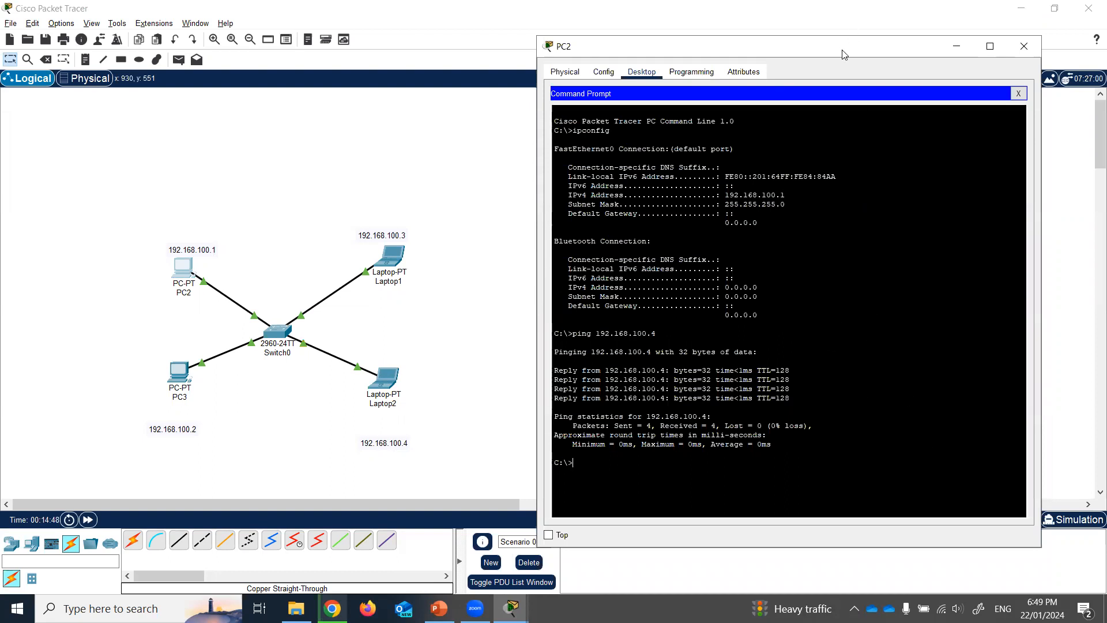
left_click_drag(842, 53, 364, 71)
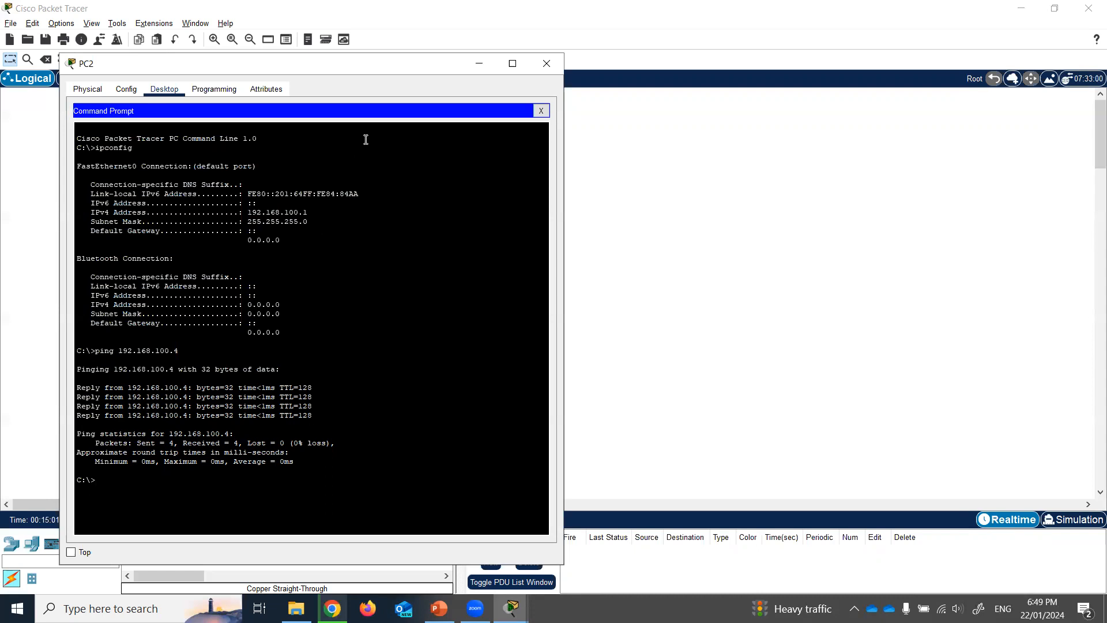
- Switch to Simulation mode and shrink PC2's command prompt beside the topology
left_click(1074, 519)
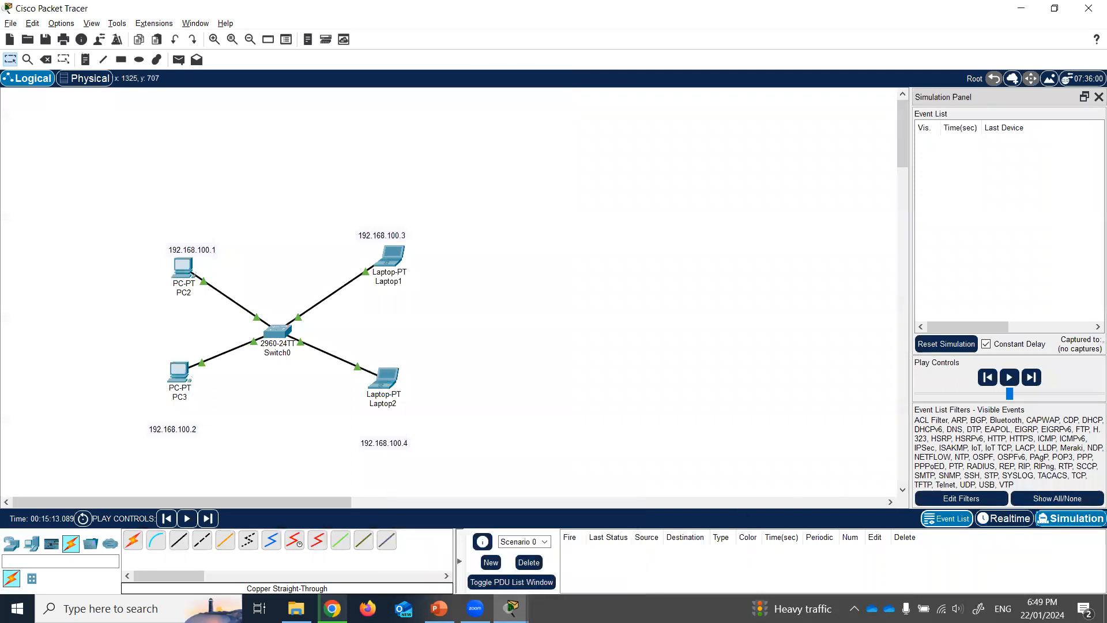
mouse_move(511, 608)
left_click(557, 558)
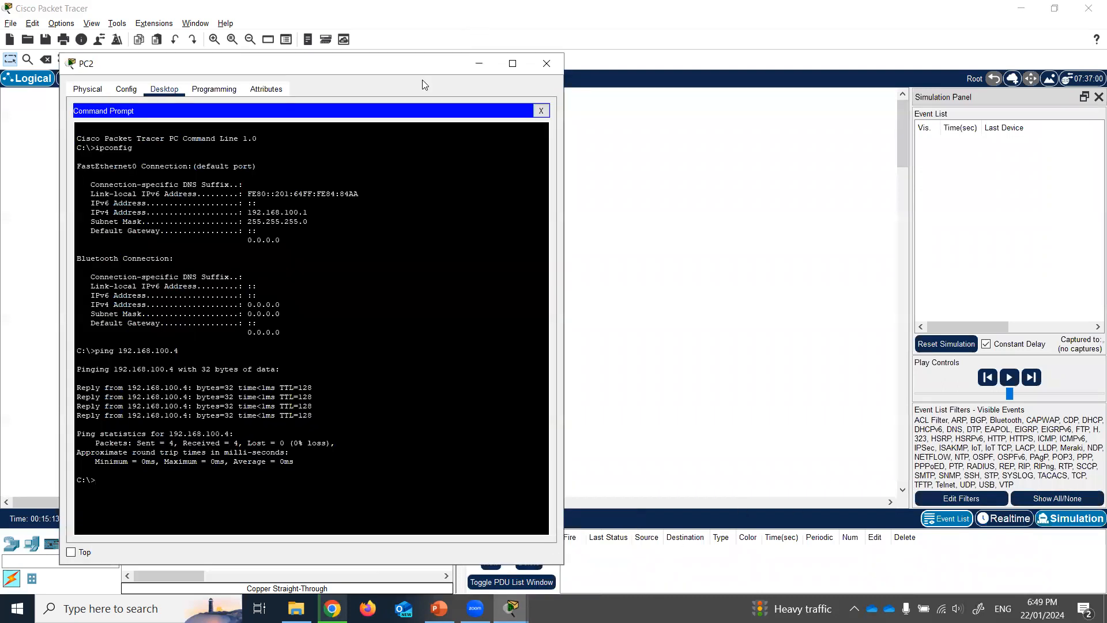
left_click_drag(449, 70, 790, 45)
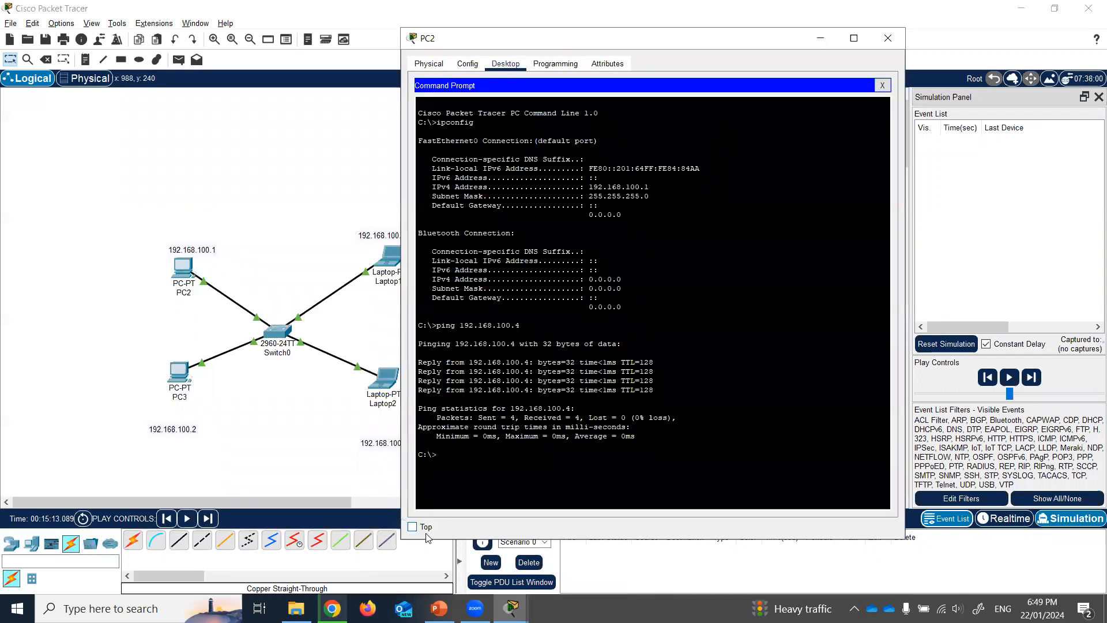
left_click_drag(399, 541, 520, 461)
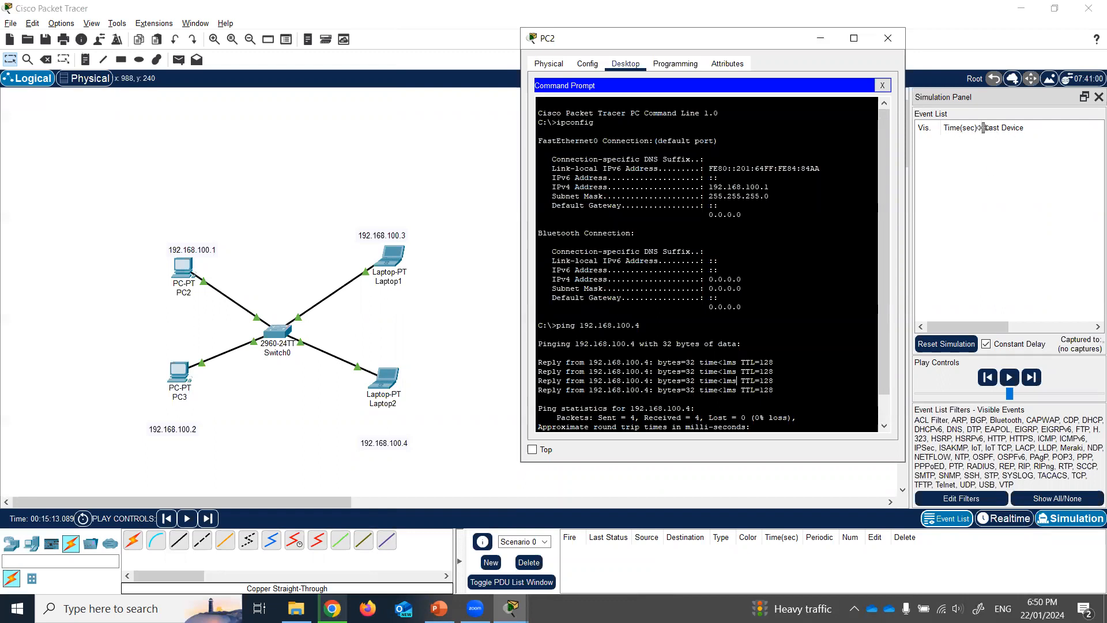
- Rerun the ping to 192.168.100.4 from PC2 and start playing the simulation
scroll(709, 329, "down", 1)
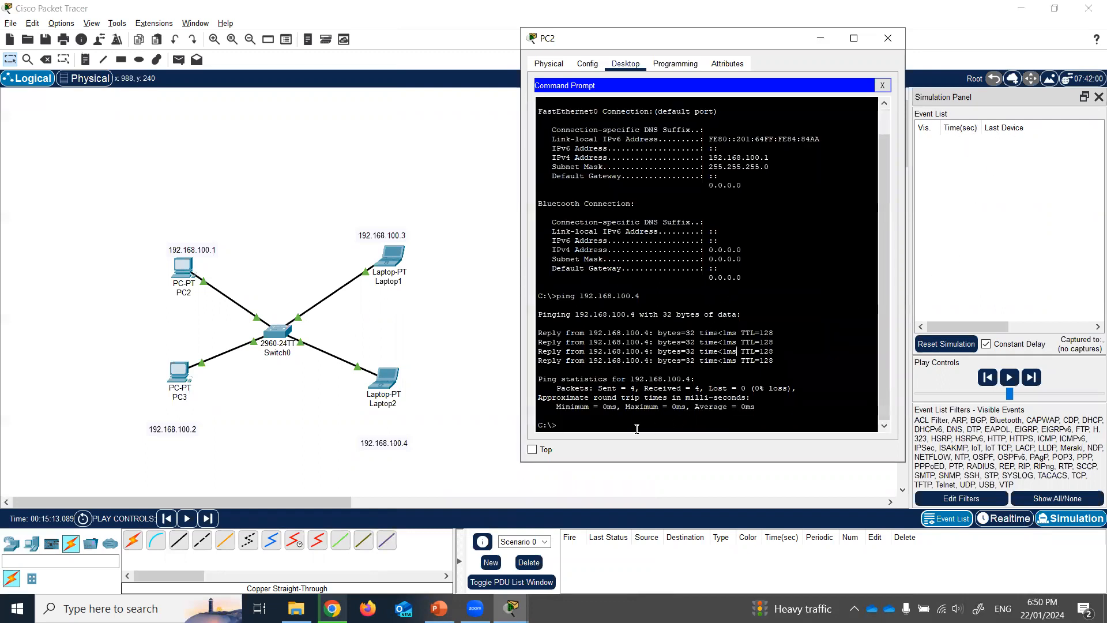
type("pi")
key("Up")
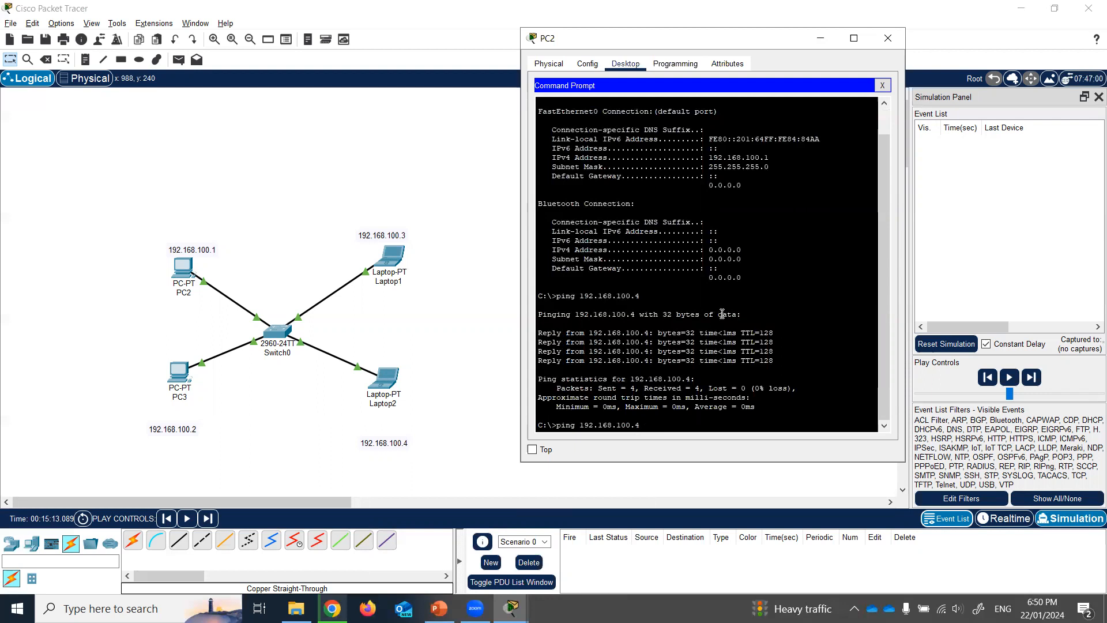
key("Return")
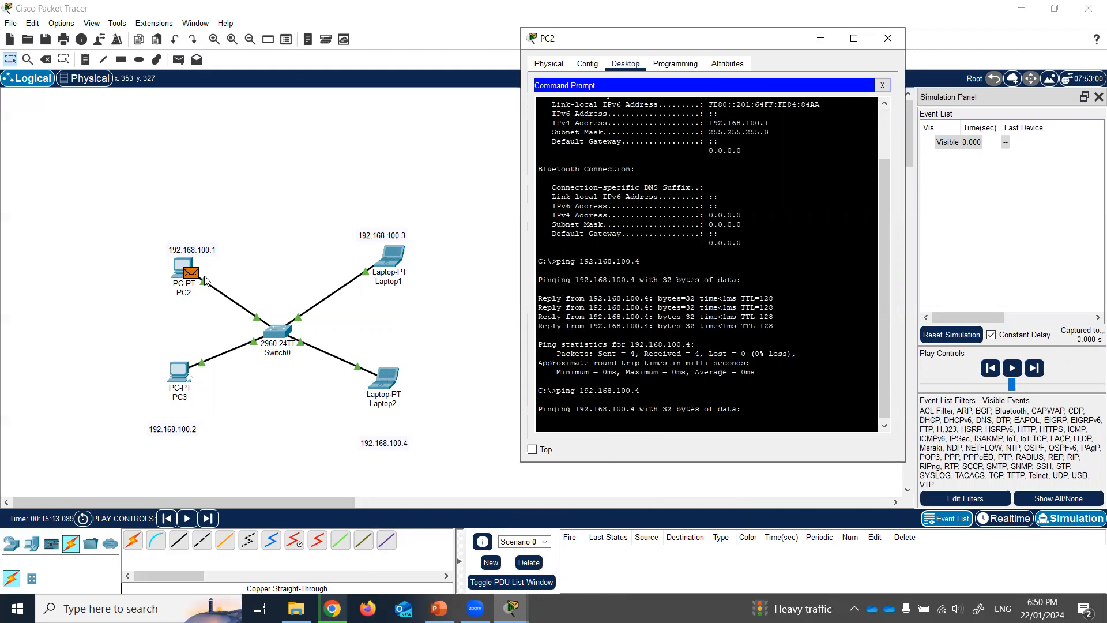
left_click(1021, 368)
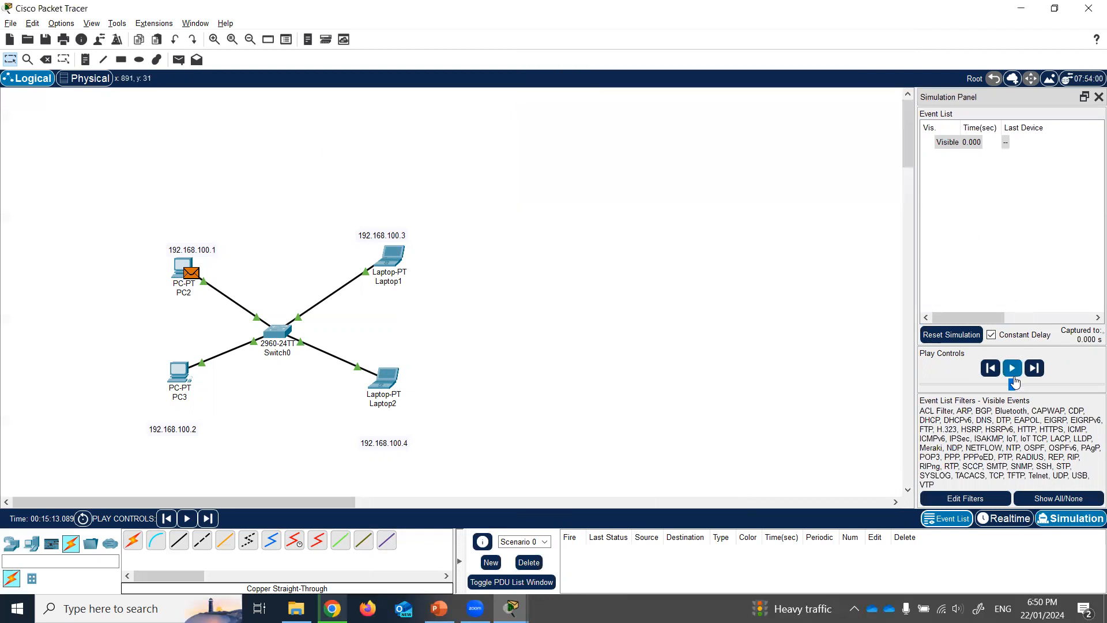
- Watch PC2's simulated ping get its replies, then pause and return to Realtime mode
mouse_move(510, 608)
left_click(568, 545)
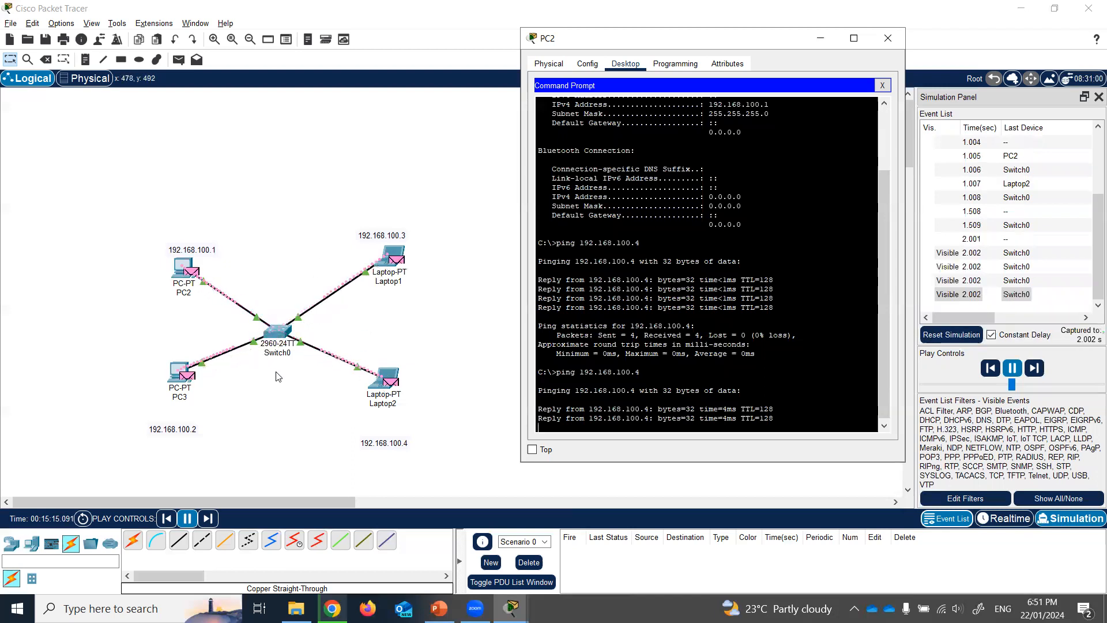
left_click(1009, 369)
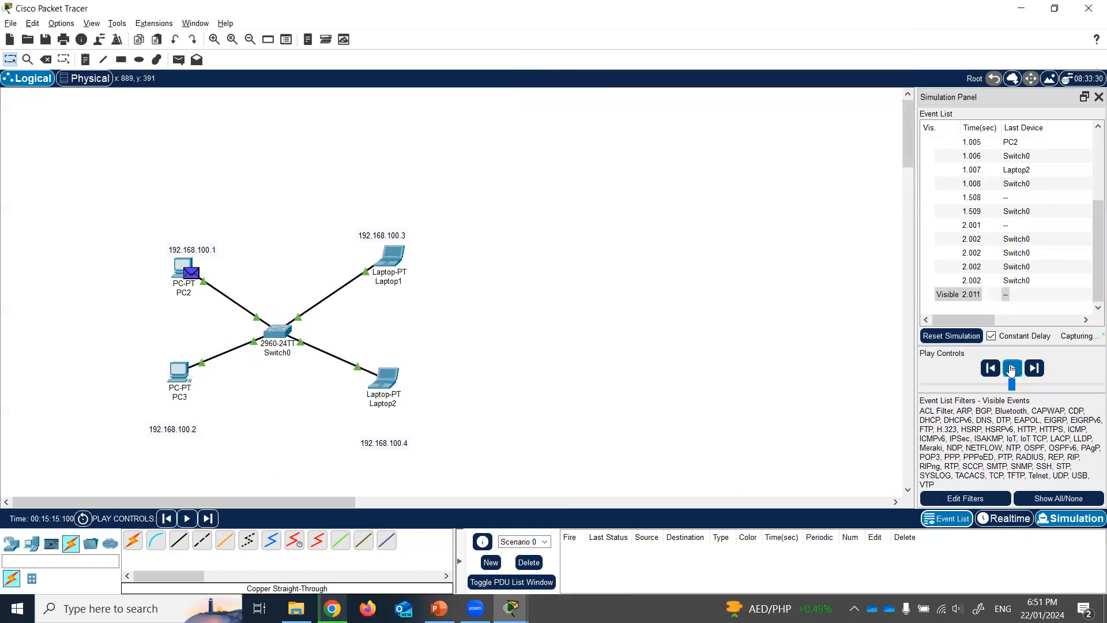
left_click(1004, 518)
- Close PC2's command prompt window and bring PowerPoint's Network #2 slide back to the front
mouse_move(510, 605)
left_click(588, 548)
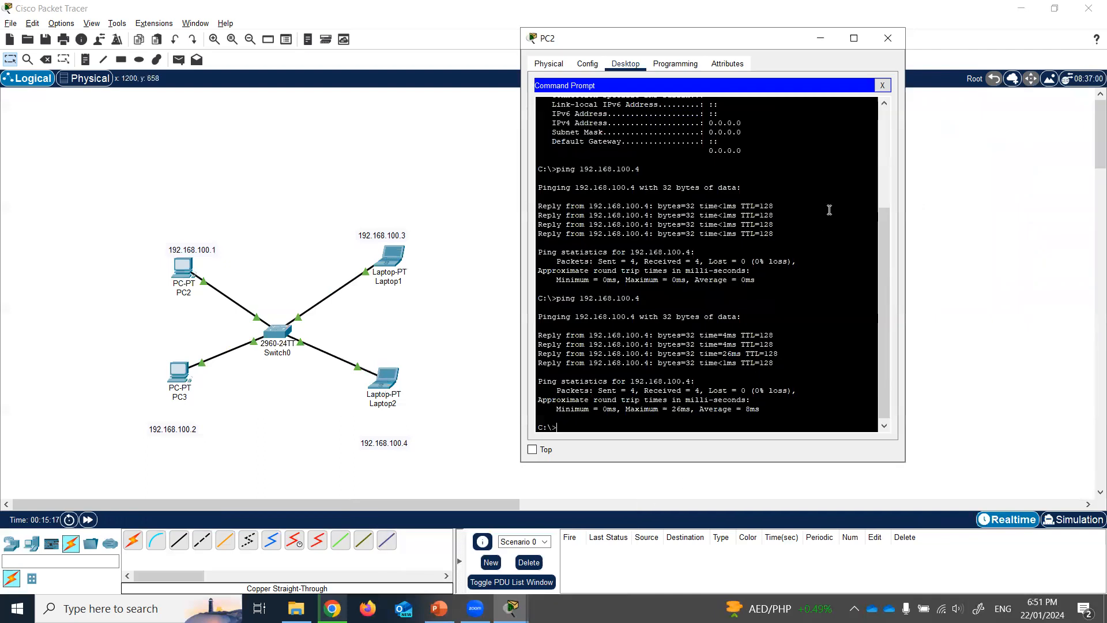
left_click(880, 41)
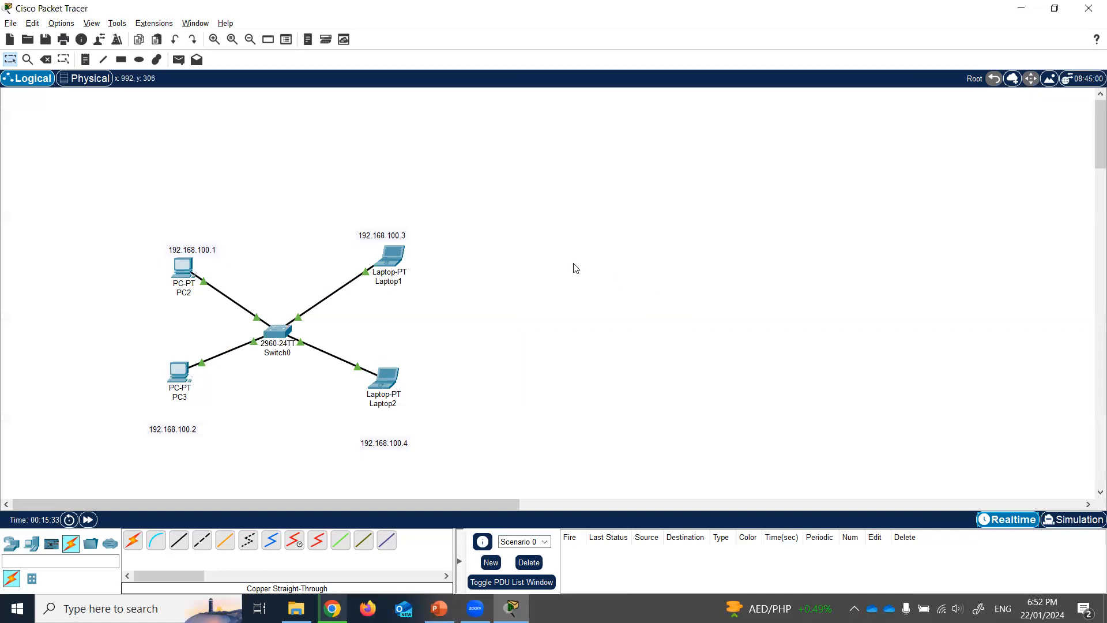
left_click(439, 608)
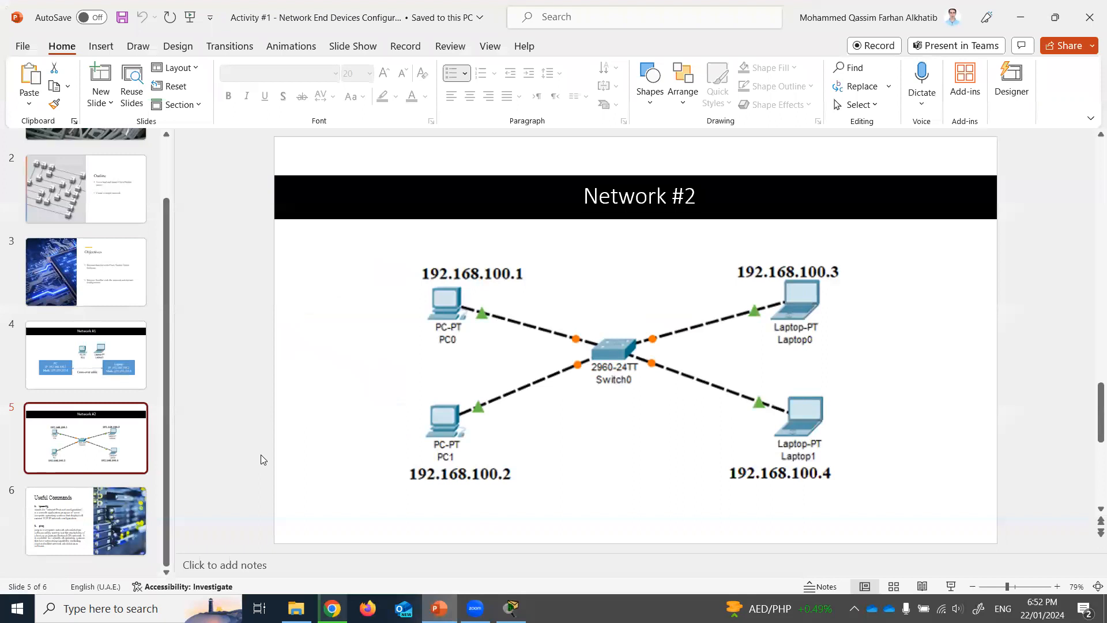
- Go to slide 6, Useful Commands, which explains ipconfig and ping
left_click(106, 518)
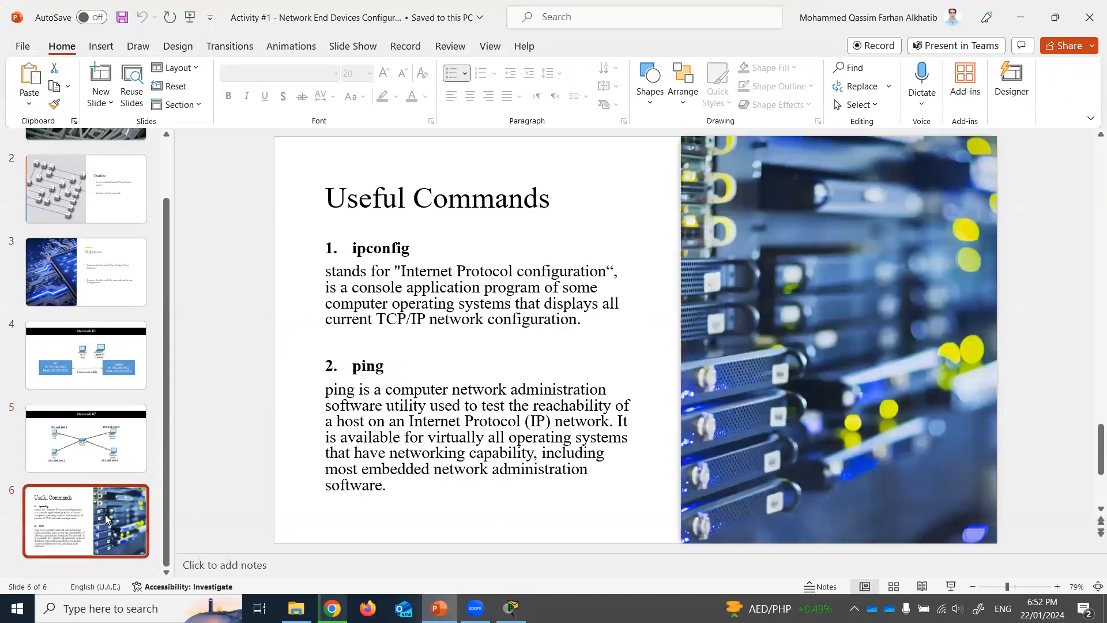